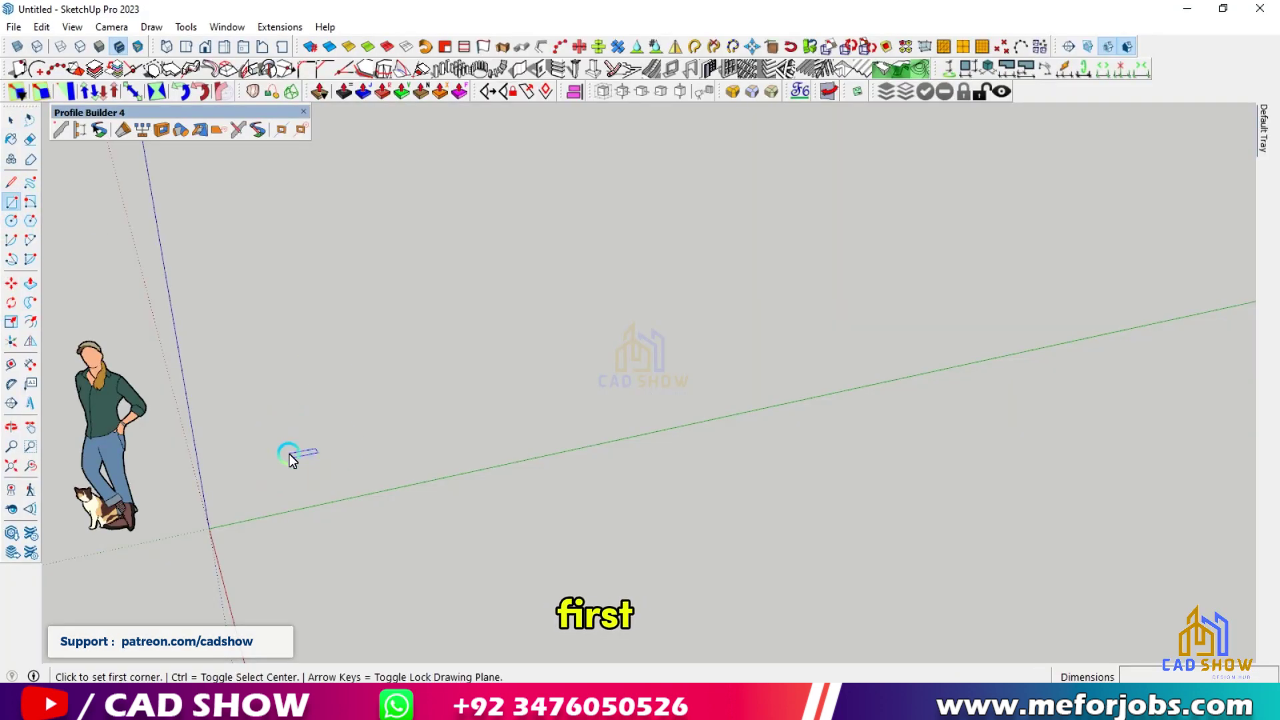
# Draw a 6" by 12' rectangle on the ground near the origin.
pyautogui.click(290, 454)
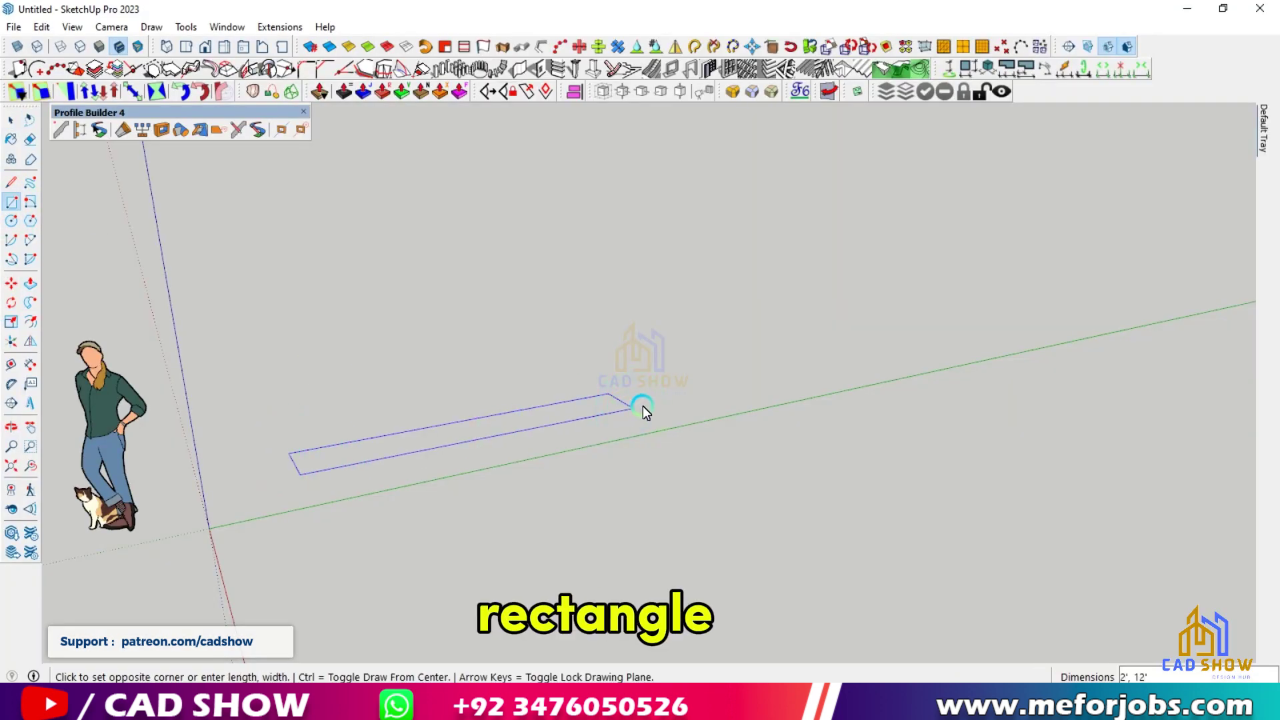
pyautogui.write('6"')
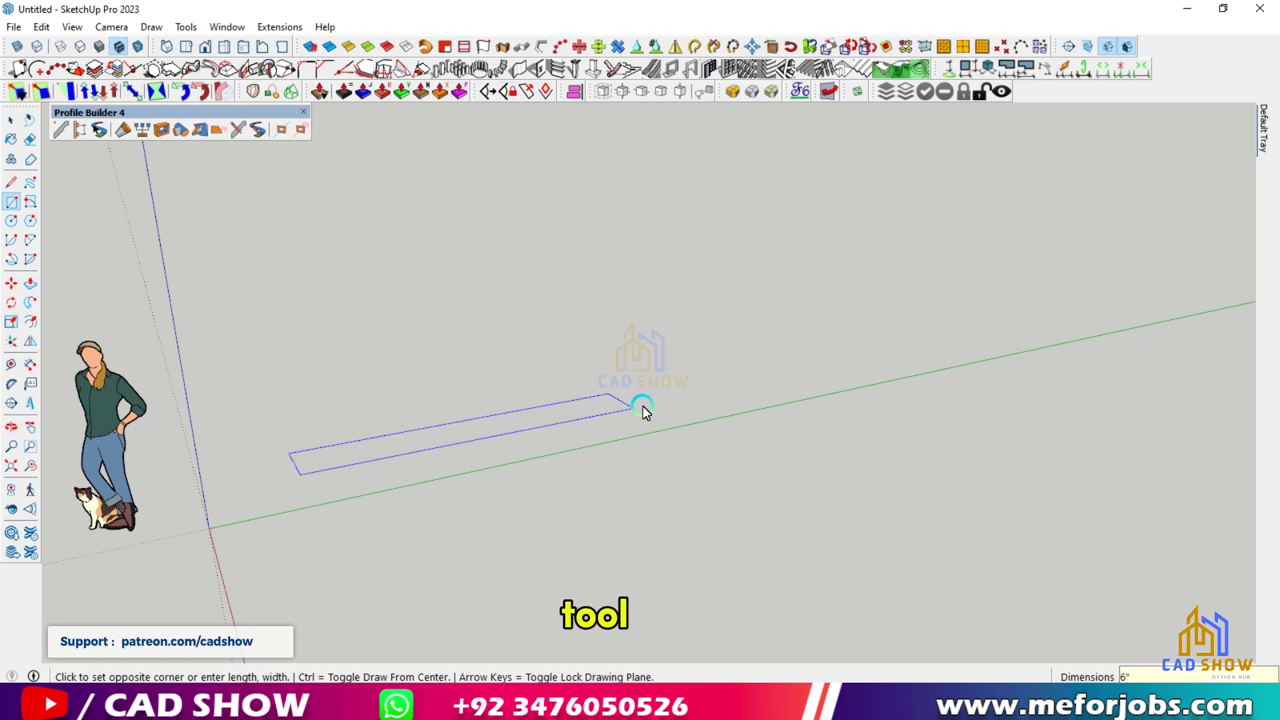
pyautogui.write(",12'")
pyautogui.press('Return')
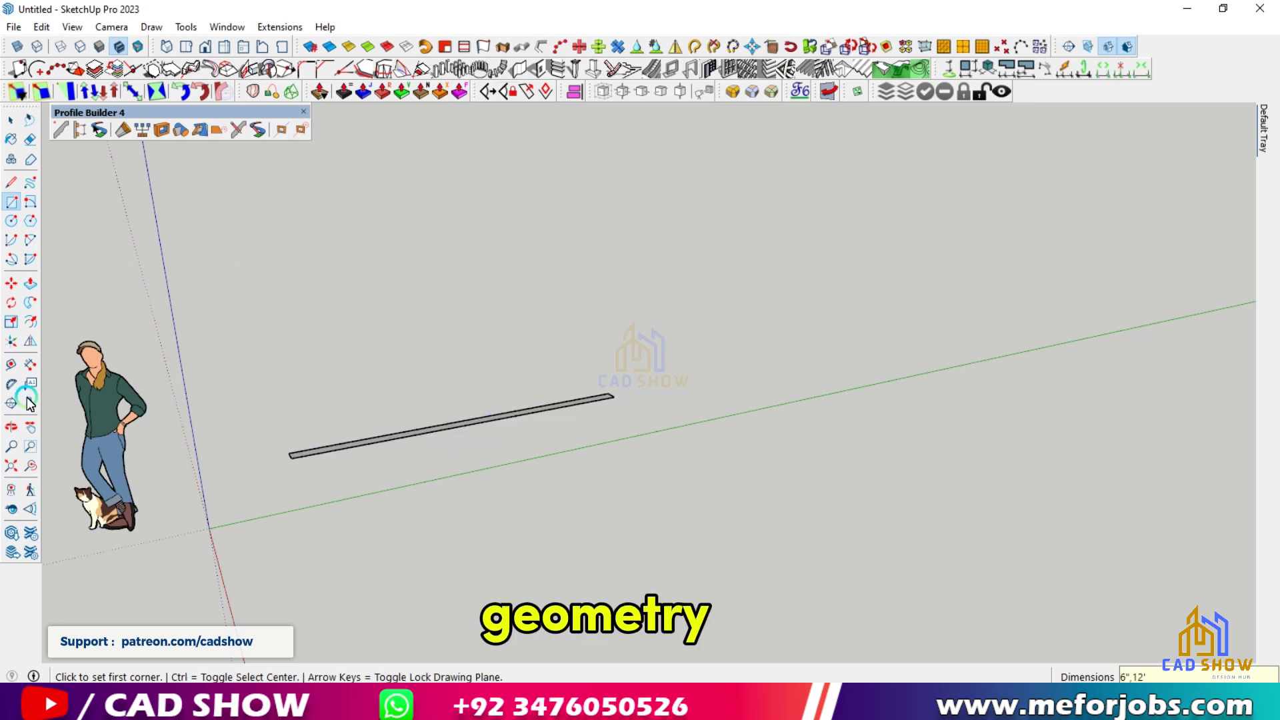
# Push/pull the rectangle up 10' to form a wall.
pyautogui.press('p')
pyautogui.click(353, 442)
pyautogui.write("10'")
pyautogui.press('Return')
pyautogui.scroll(-3, 416, 579)
pyautogui.press('space')
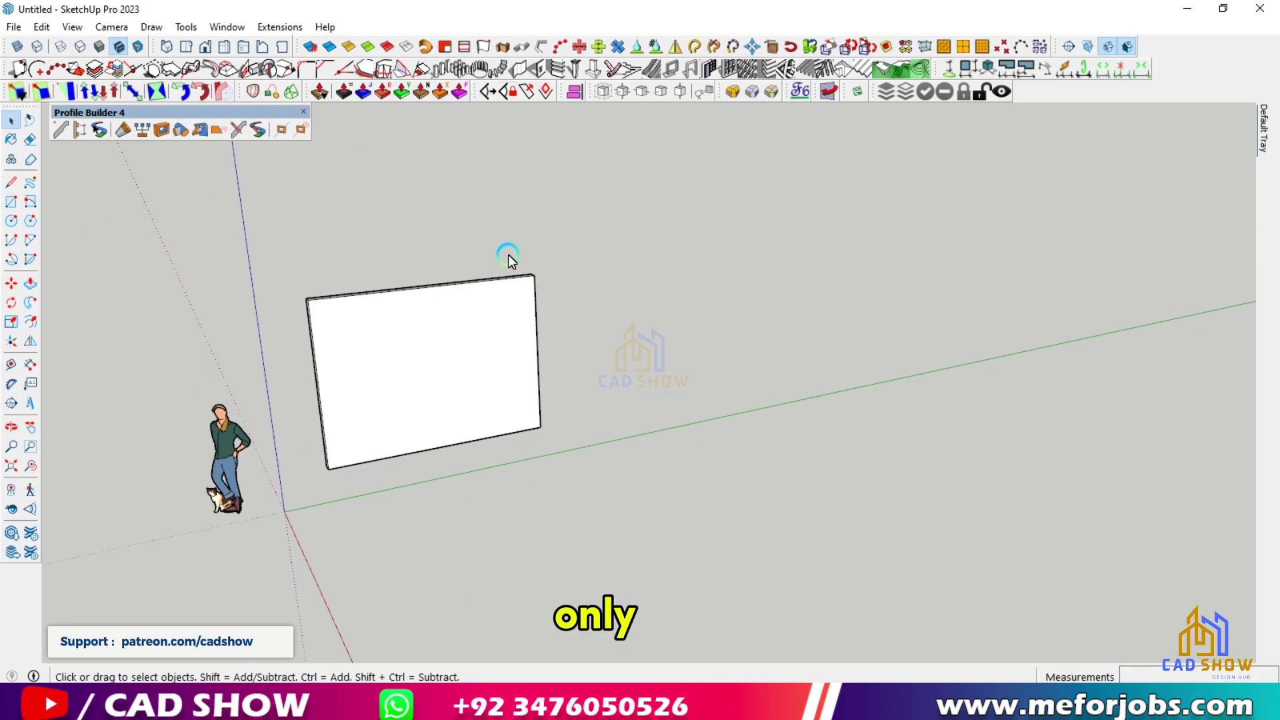
# Select the entire wall and make it a group.
pyautogui.tripleClick(457, 331)
pyautogui.rightClick(458, 331)
pyautogui.click(499, 143)
pyautogui.scroll(5, 347, 344)
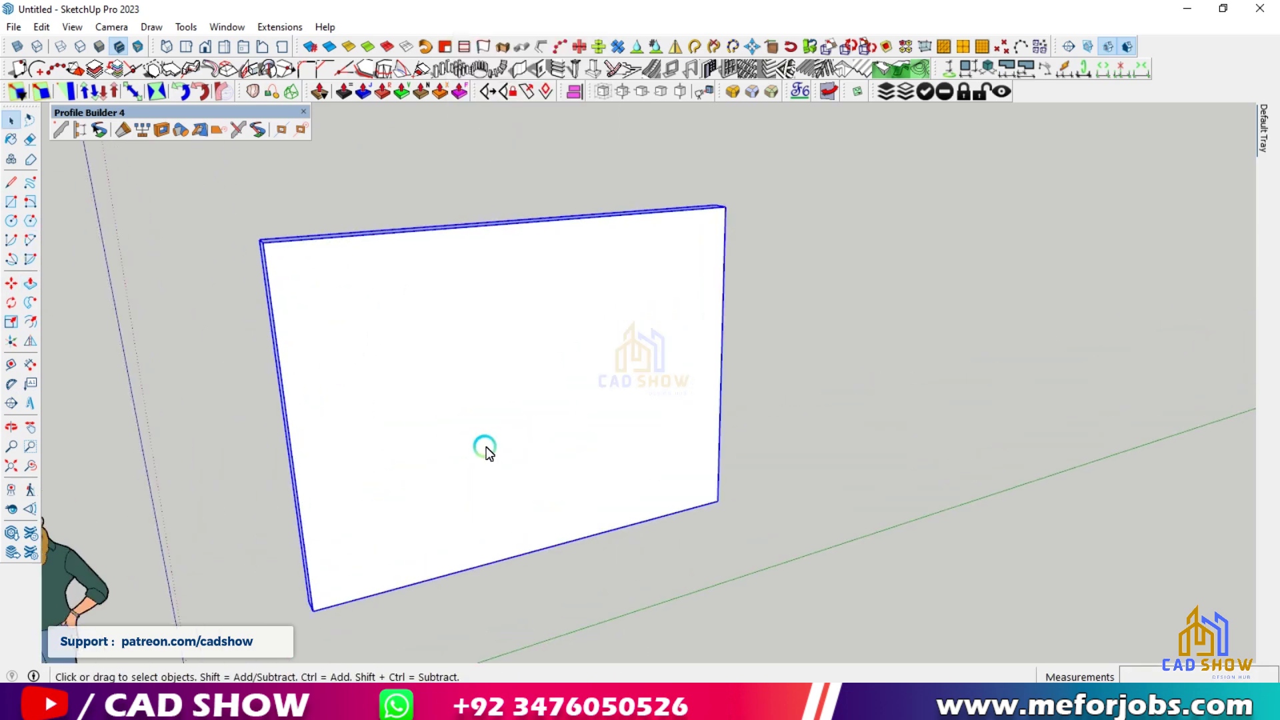
# Open Profile Builder's Hole tool and cut two full-depth circular holes, 0.8' in diameter with 16 segments and Center placement, through the wall.
pyautogui.moveTo(486, 447); pyautogui.dragTo(593, 492, button='middle')
pyautogui.click(161, 130)
pyautogui.moveTo(278, 203); pyautogui.dragTo(191, 197)
pyautogui.click(322, 224)
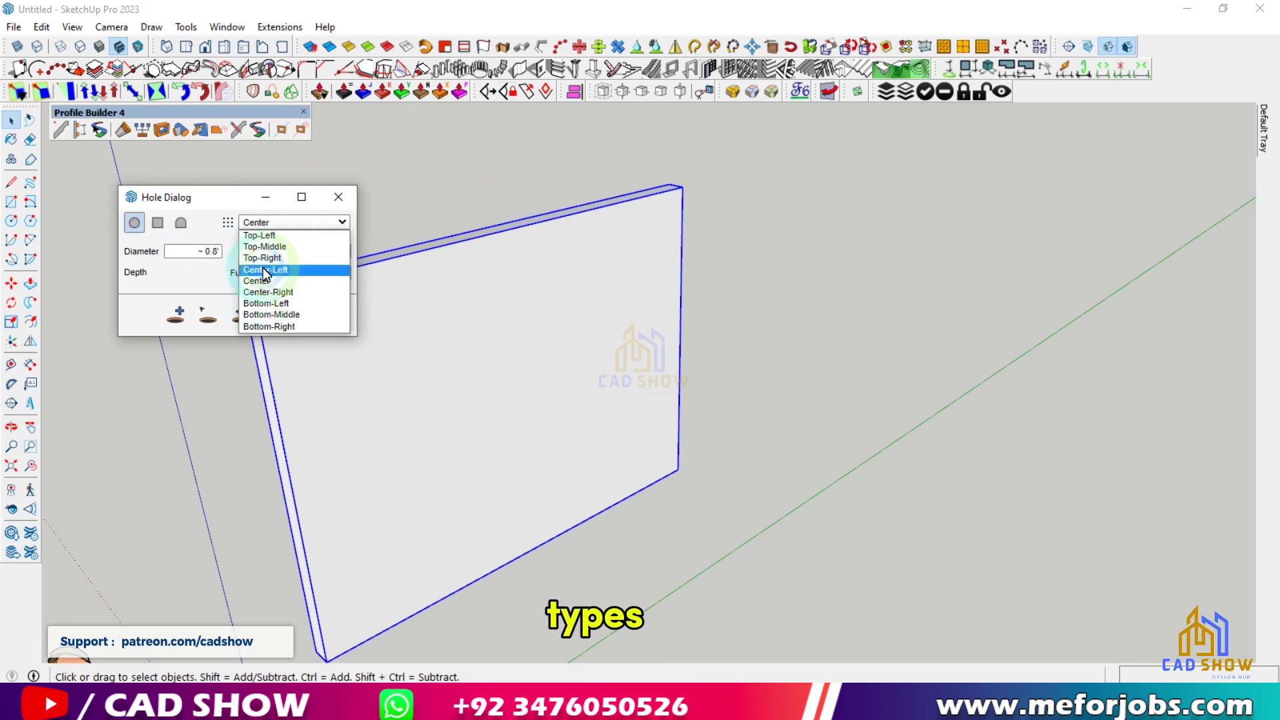
pyautogui.click(208, 311)
pyautogui.click(179, 316)
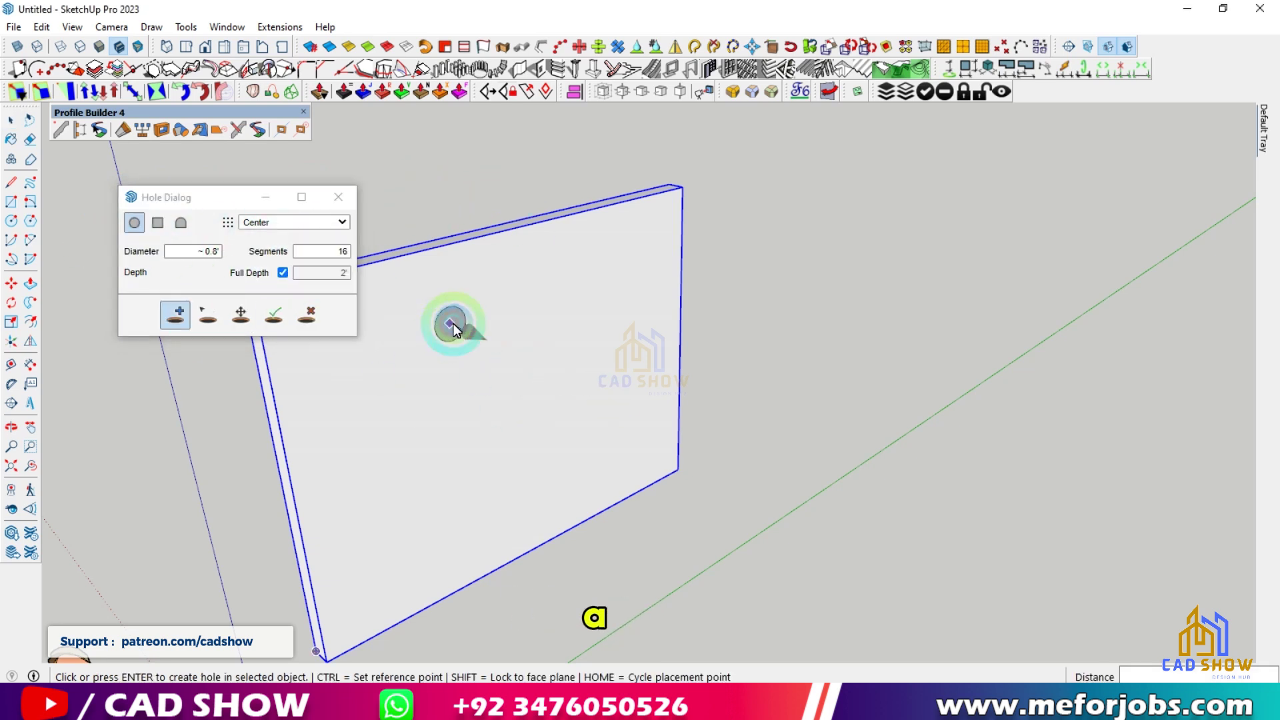
pyautogui.scroll(4, 661, 241)
pyautogui.moveTo(600, 262); pyautogui.dragTo(433, 277, button='middle')
pyautogui.click(576, 279)
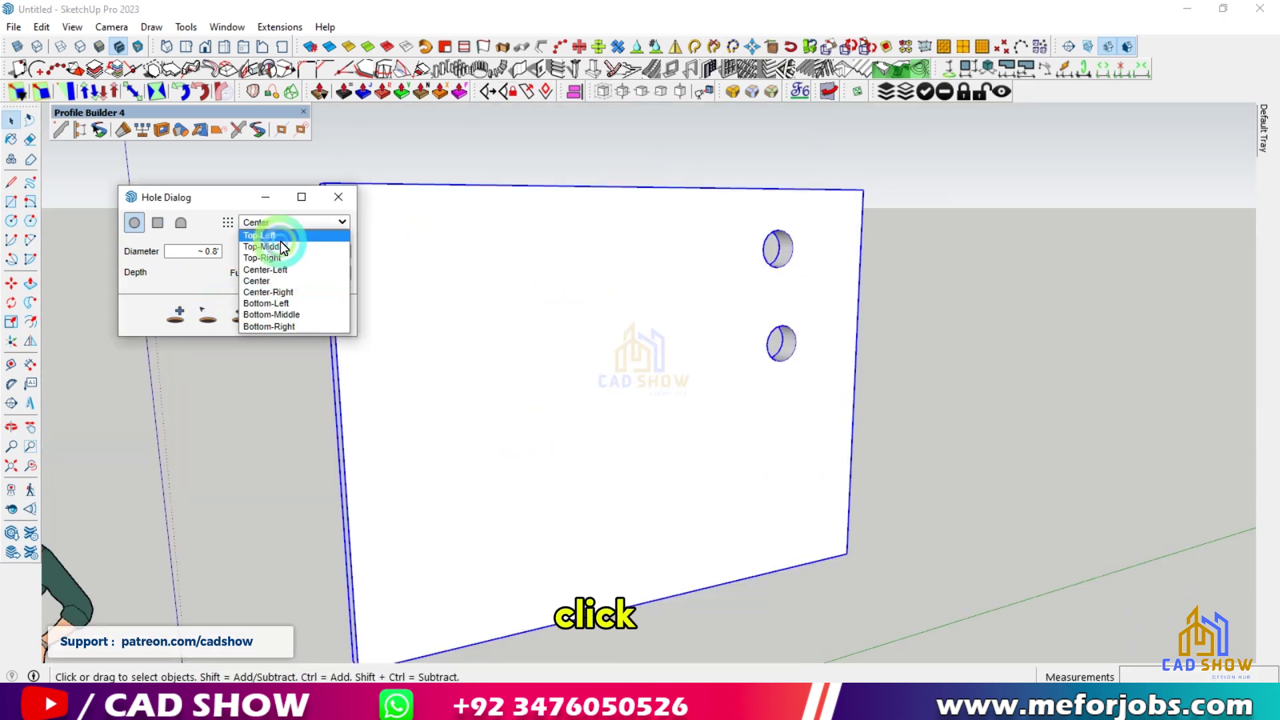
# Cut two more 0.8' circular holes with a 2' depth above the wall's middle, one using Top-Left and one using Center placement.
pyautogui.click(281, 241)
pyautogui.click(178, 312)
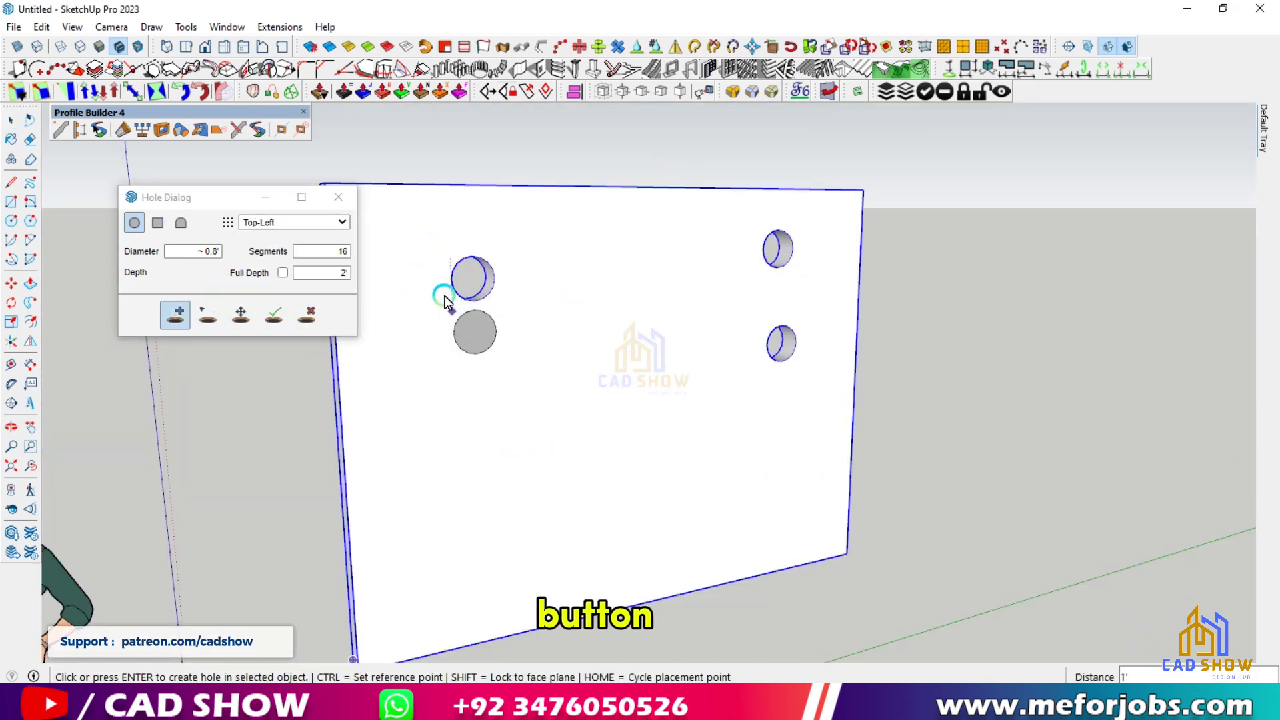
pyautogui.press('Home')
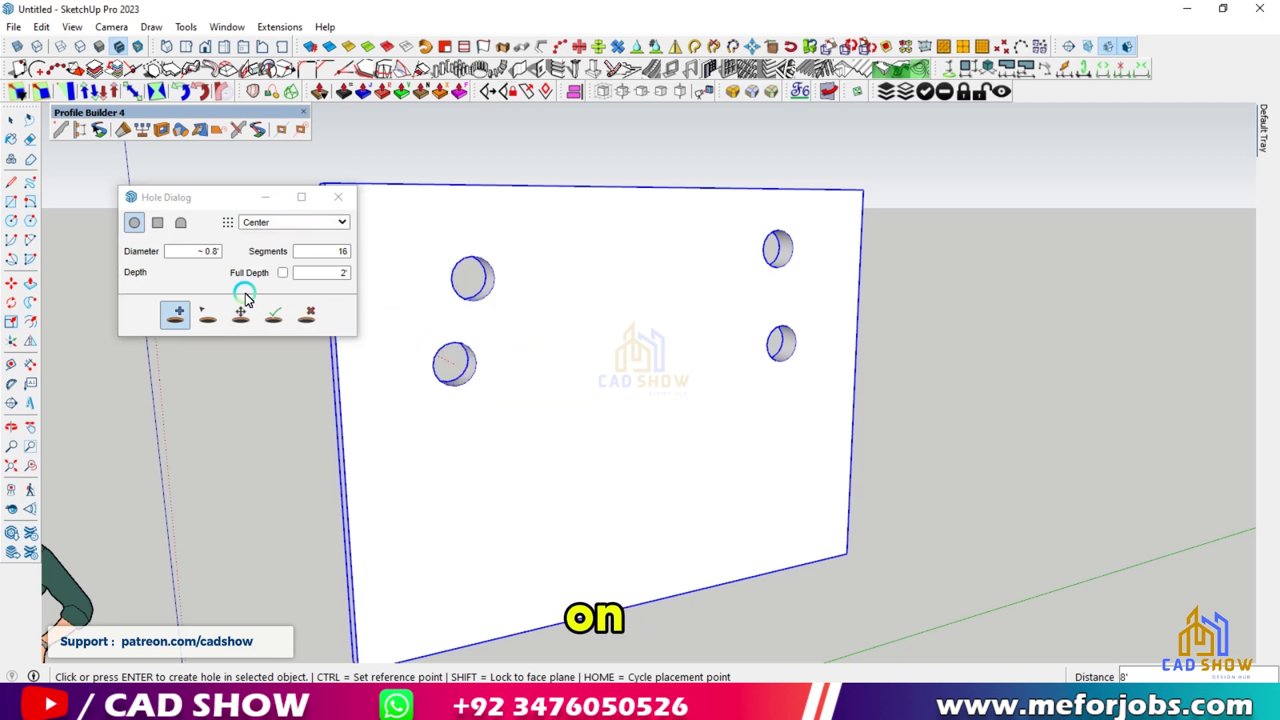
# Cut a circular hole 1' in diameter with 40 segments and a 2' depth near the middle of the wall.
pyautogui.click(185, 252)
pyautogui.write('40')
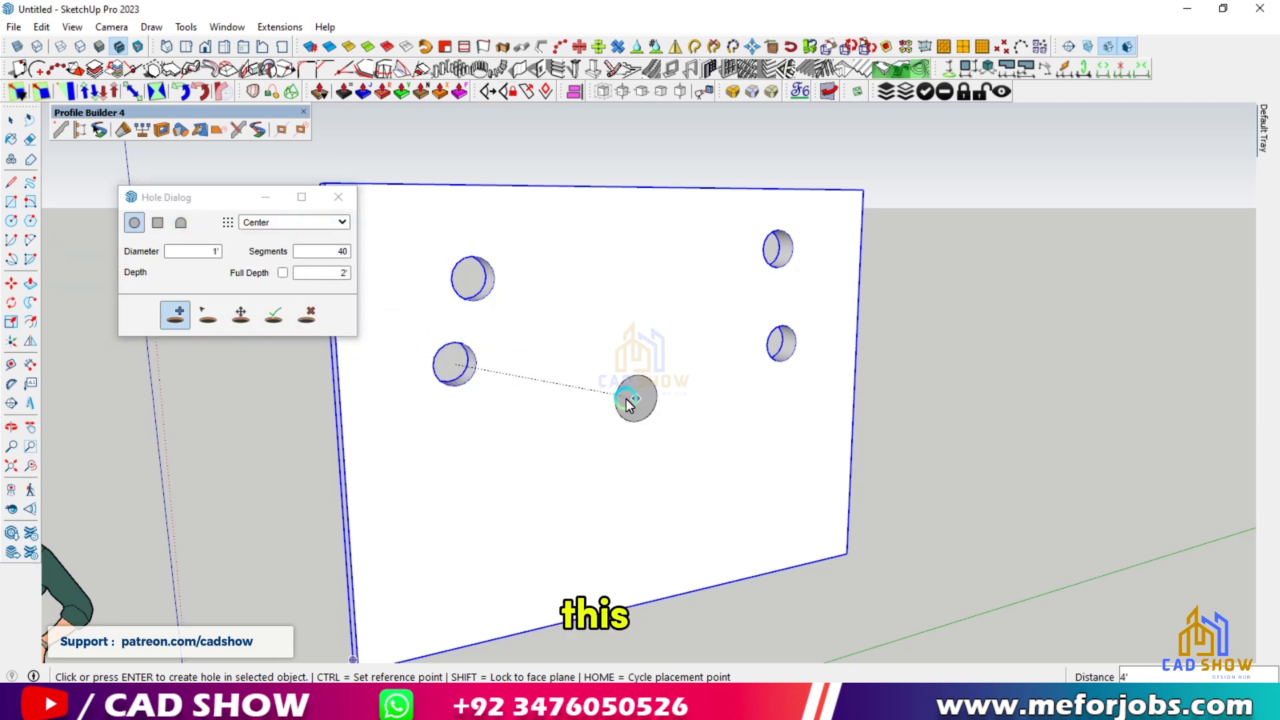
pyautogui.click(594, 382)
pyautogui.scroll(2, 566, 390)
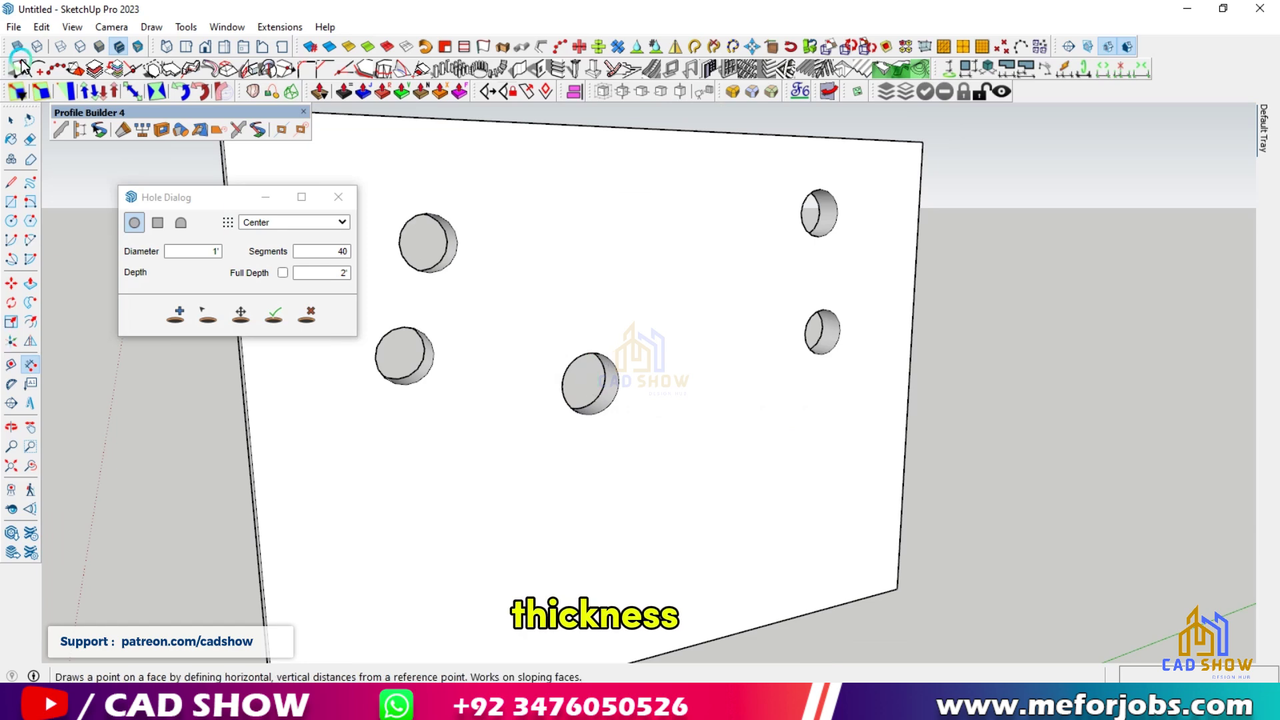
# Cut a 4' diameter circular hole with a 2' depth in the lower corner of the wall, below the smaller holes.
pyautogui.click(198, 257)
pyautogui.click(460, 354)
pyautogui.click(176, 314)
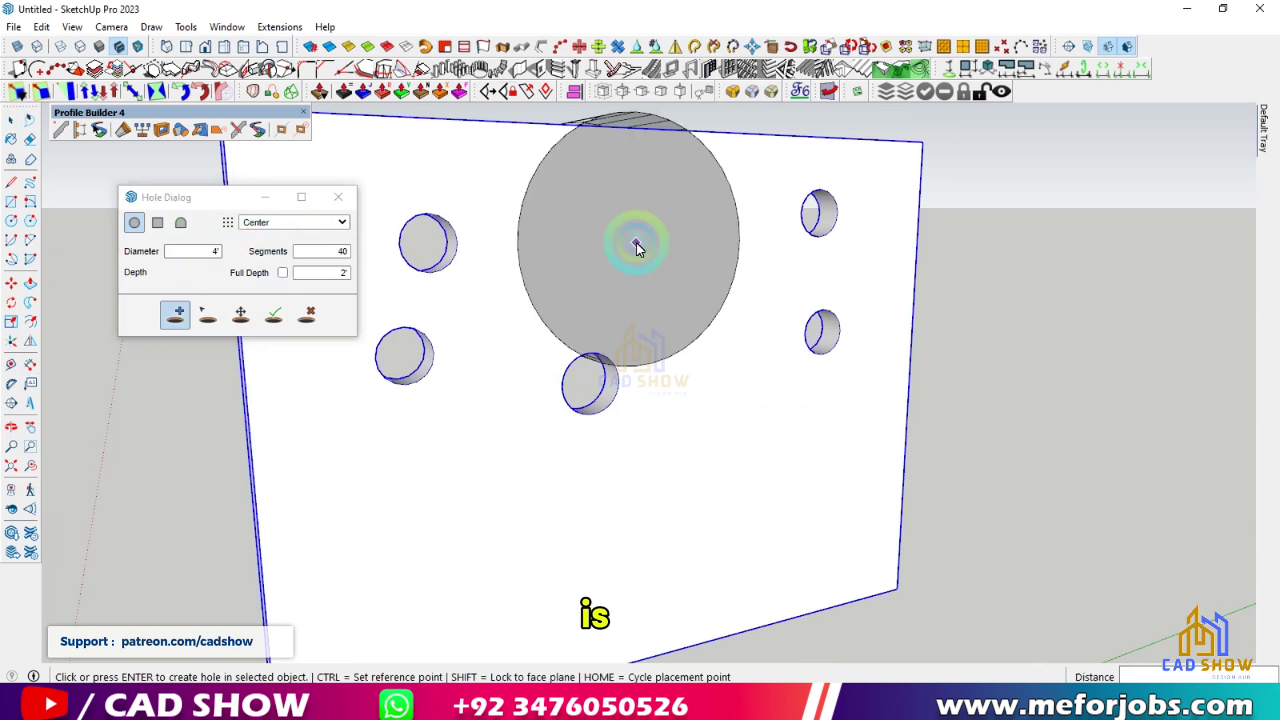
pyautogui.scroll(-3, 636, 244)
pyautogui.click(512, 431)
pyautogui.press('space')
# Draw a vertical rectangle beside the wall and push/pull it into a deep box.
pyautogui.click(12, 202)
pyautogui.click(914, 445)
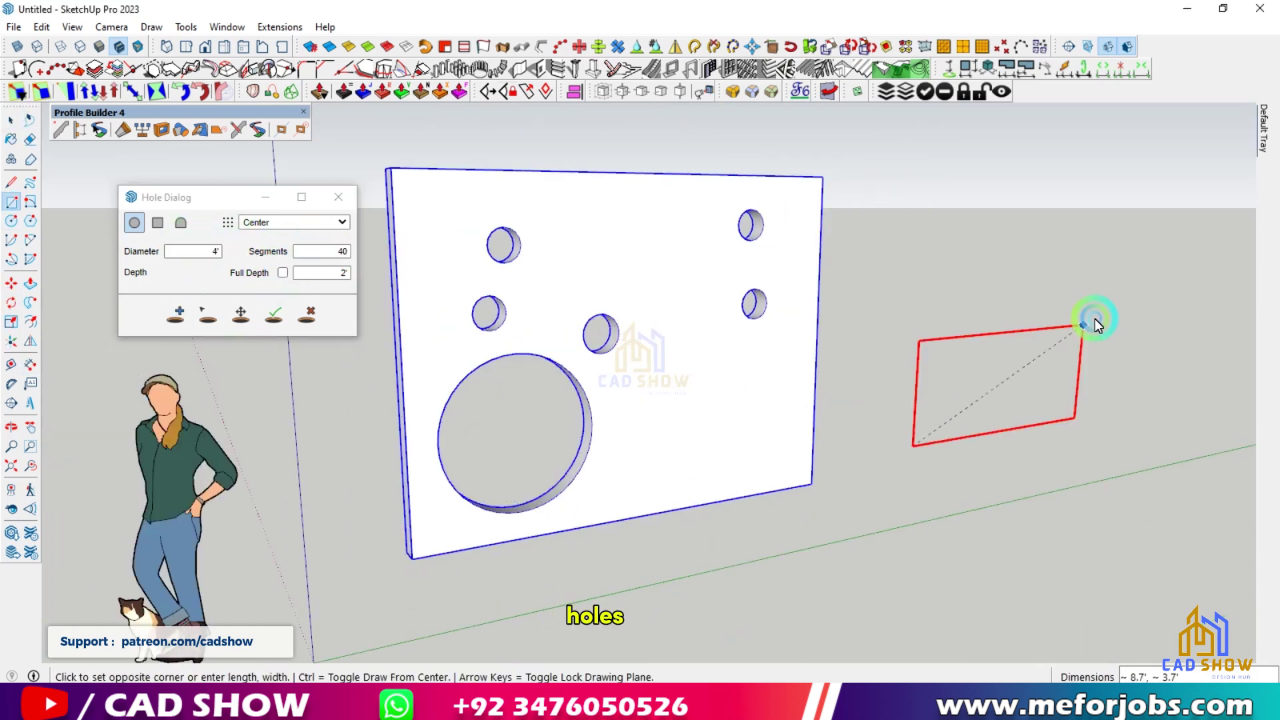
pyautogui.click(1242, 125)
pyautogui.moveTo(564, 443); pyautogui.dragTo(600, 526, button='middle')
pyautogui.click(30, 284)
pyautogui.click(847, 233)
pyautogui.click(627, 194)
# Select the entire box and make it a group.
pyautogui.scroll(-3, 666, 220)
pyautogui.moveTo(727, 247); pyautogui.dragTo(765, 286, button='middle')
pyautogui.tripleClick(681, 278)
pyautogui.rightClick(681, 278)
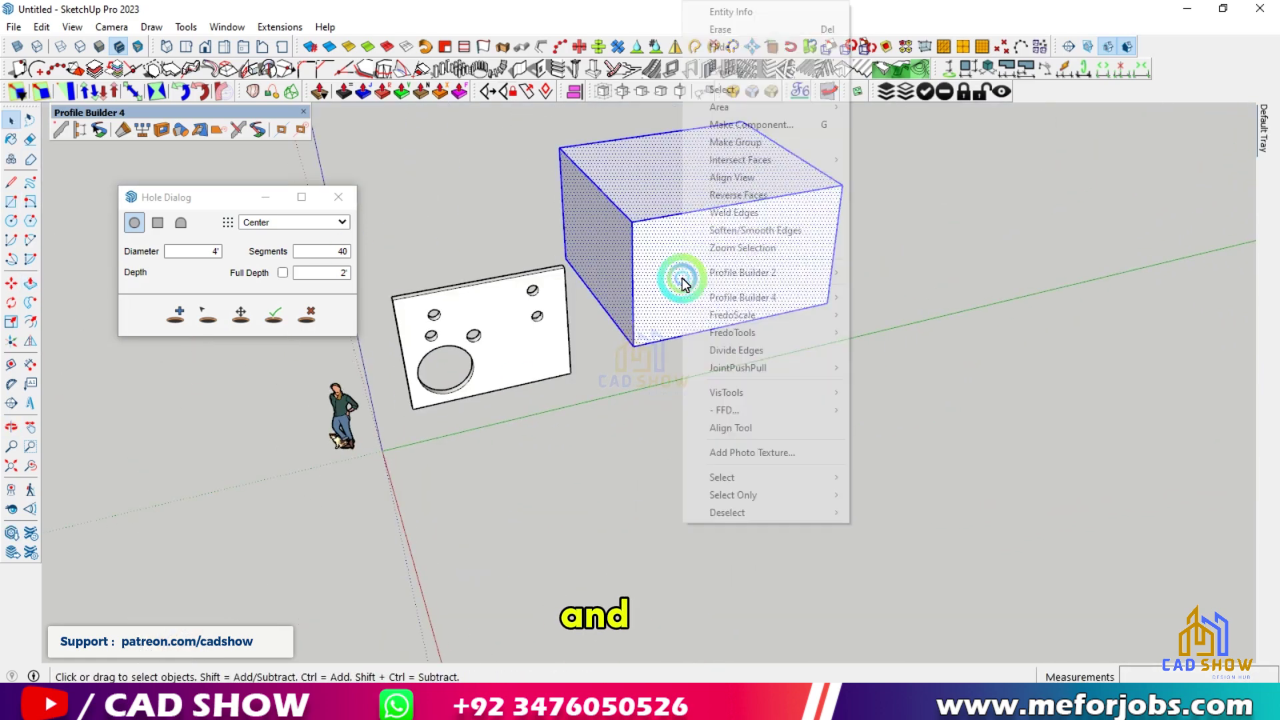
pyautogui.click(730, 140)
# Cut a 1' diameter circular hole with a 2' depth in the front face of the box.
pyautogui.moveTo(723, 197); pyautogui.dragTo(684, 203, button='middle')
pyautogui.doubleClick(207, 252)
pyautogui.write("1'")
pyautogui.click(176, 315)
pyautogui.click(712, 277)
pyautogui.scroll(4, 712, 277)
pyautogui.moveTo(712, 277); pyautogui.dragTo(574, 272, button='middle')
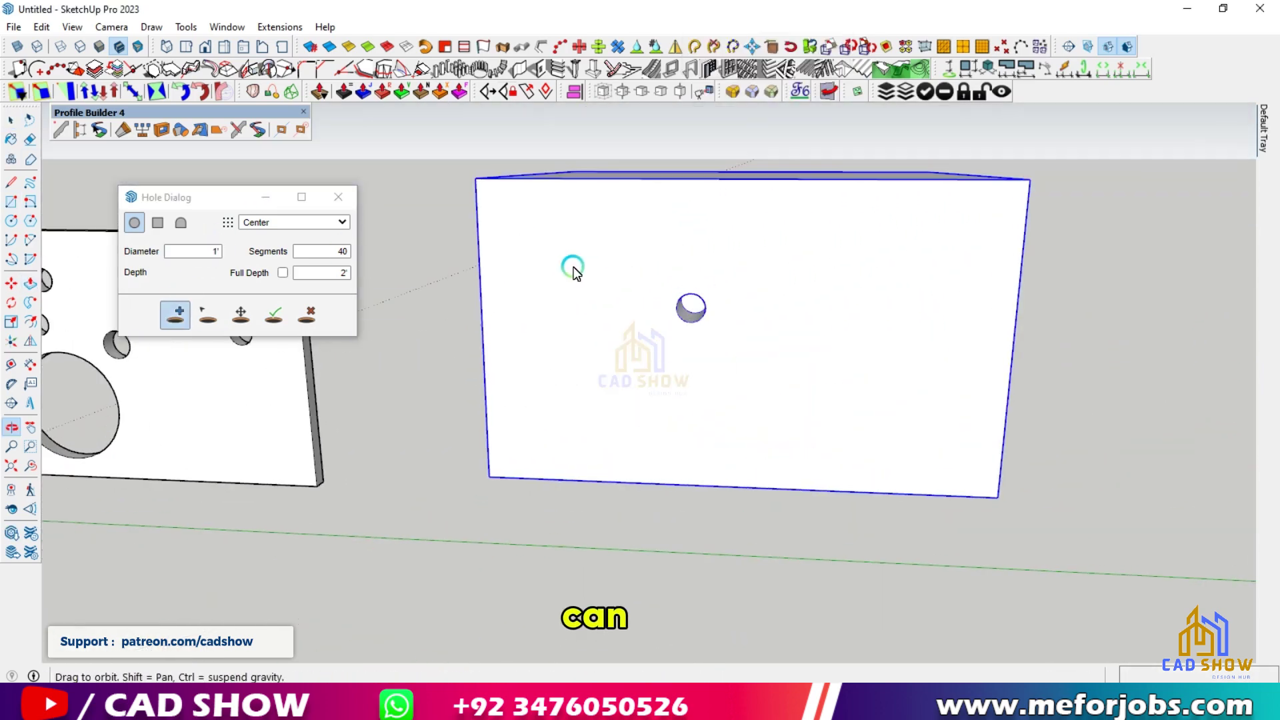
pyautogui.scroll(5, 700, 325)
# Enable full depth and cut a second 1' diameter hole through the front face of the box.
pyautogui.scroll(-8, 700, 325)
pyautogui.moveTo(700, 325); pyautogui.dragTo(296, 353, button='middle')
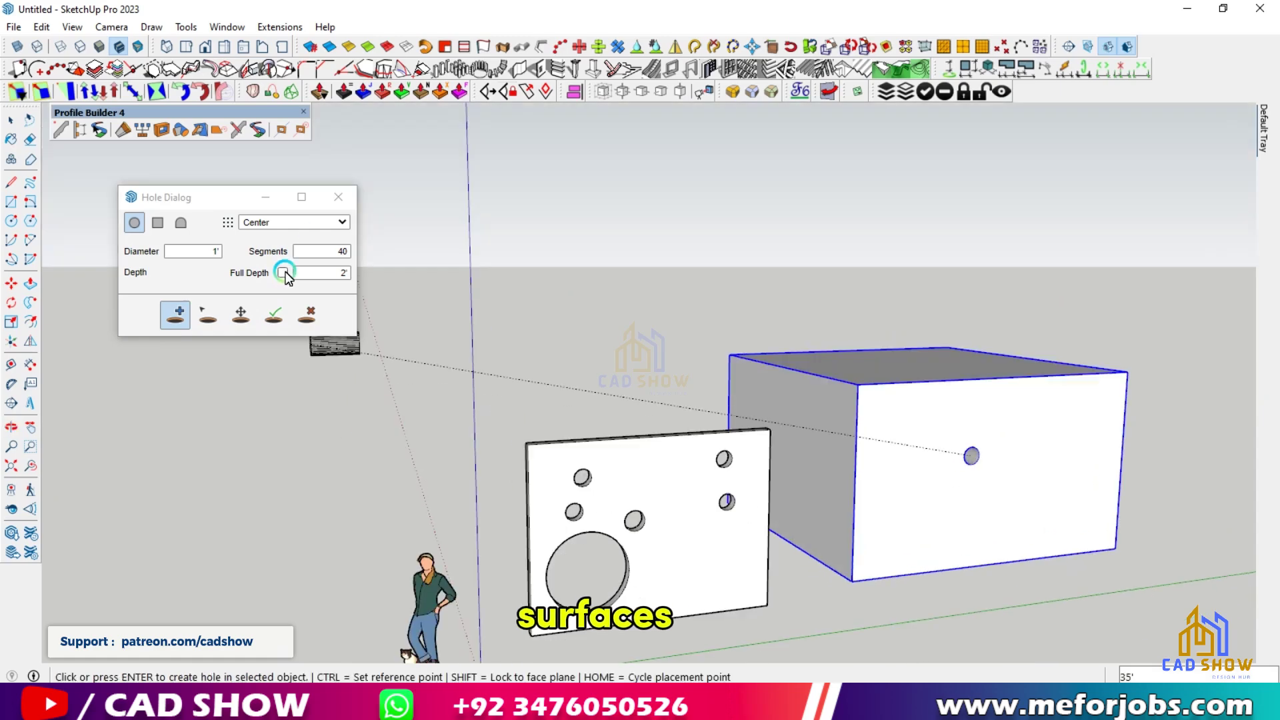
pyautogui.click(282, 273)
pyautogui.click(1026, 440)
pyautogui.moveTo(943, 412); pyautogui.dragTo(913, 434, button='middle')
pyautogui.scroll(5, 778, 470)
pyautogui.moveTo(753, 460); pyautogui.dragTo(760, 392, button='middle')
# Set the hole diameter to 4' and cut a full-depth hole through the box's front face beside the small holes.
pyautogui.scroll(-4, 760, 392)
pyautogui.doubleClick(199, 252)
pyautogui.write('4')
pyautogui.click(616, 386)
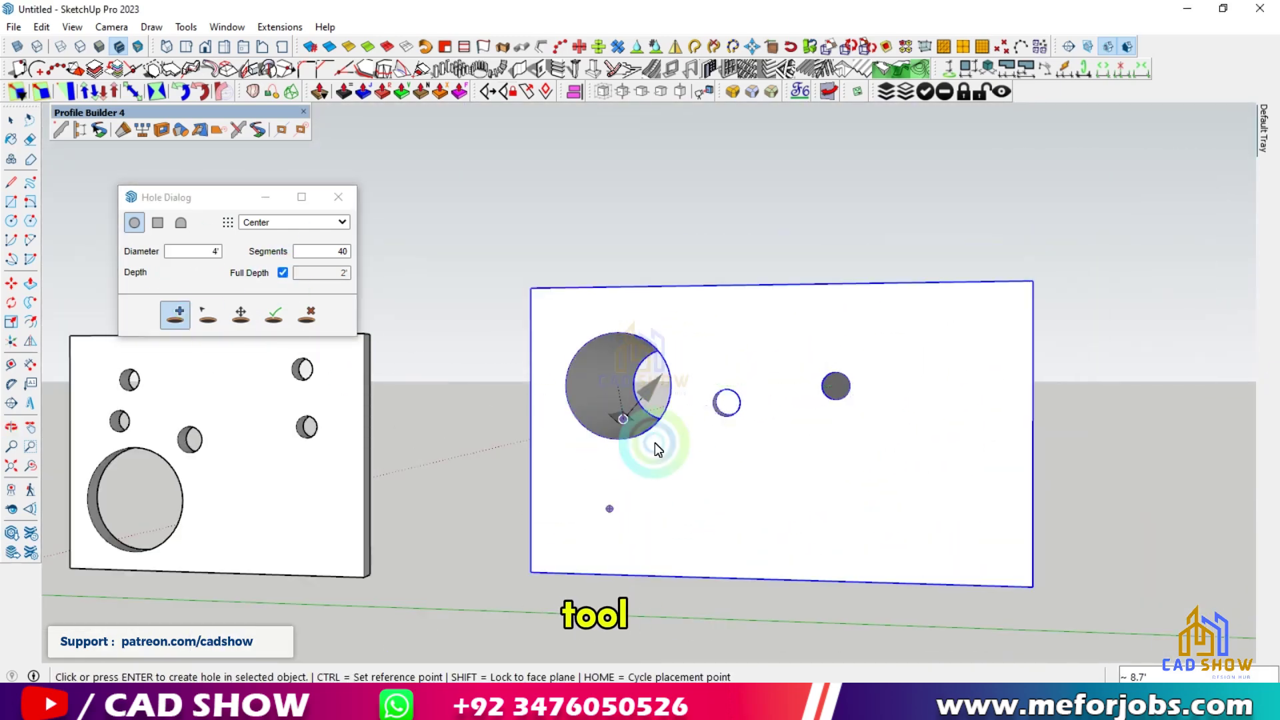
# Cut 4' diameter full-depth holes through the top face and the adjoining side face of the box.
pyautogui.moveTo(655, 443); pyautogui.dragTo(746, 574, button='middle')
pyautogui.click(635, 270)
pyautogui.moveTo(757, 264); pyautogui.dragTo(946, 334, button='middle')
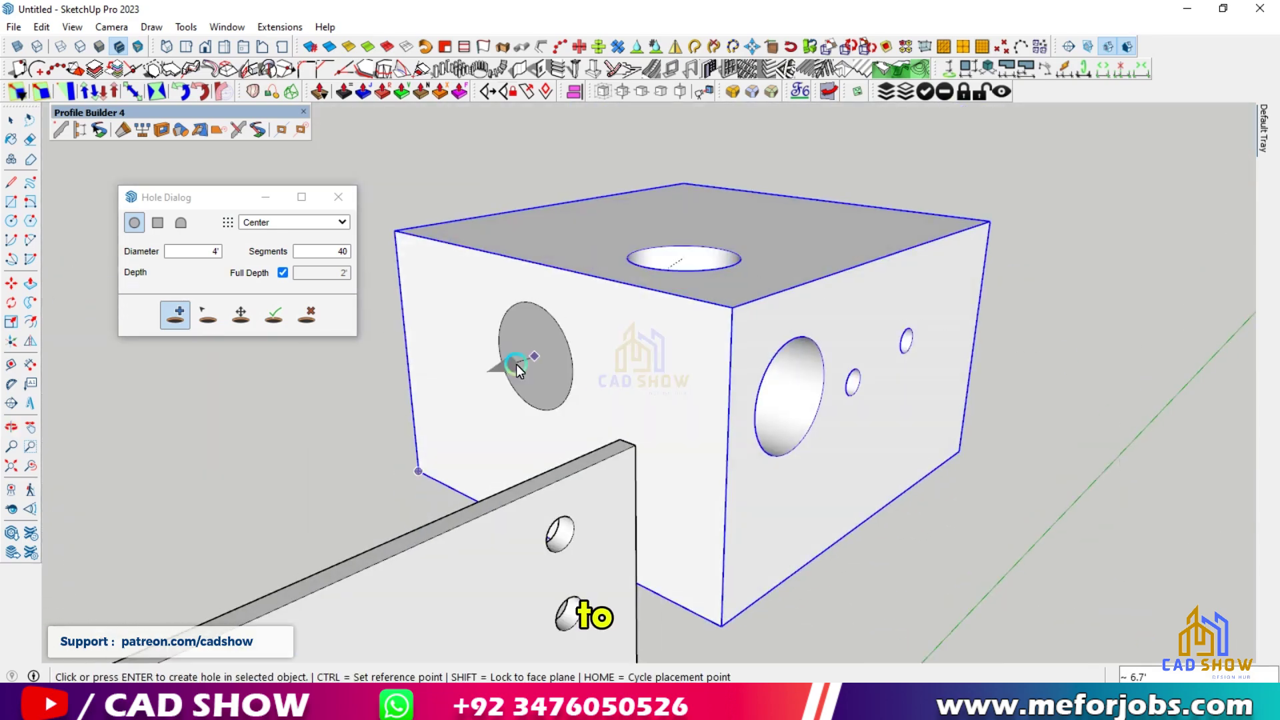
pyautogui.click(490, 357)
# Disable full depth and cut another 4' diameter hole 2' deep in the box.
pyautogui.moveTo(640, 414); pyautogui.dragTo(300, 427, button='middle')
pyautogui.click(283, 272)
pyautogui.click(949, 479)
pyautogui.moveTo(949, 479); pyautogui.dragTo(934, 400, button='middle')
pyautogui.scroll(-4, 814, 358)
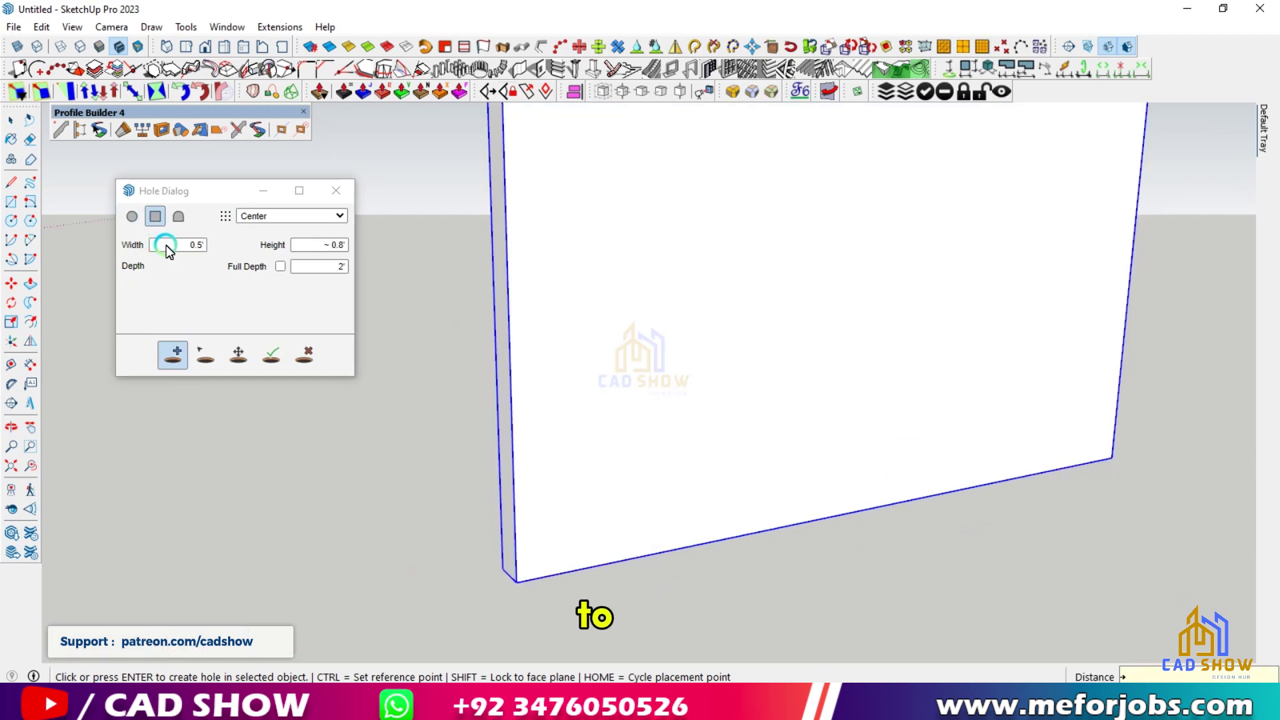
# Cut a rectangular door opening 3.5' wide and 7' high at the base of the plain wall, using Bottom-Left placement and 2' depth.
pyautogui.doubleClick(169, 252)
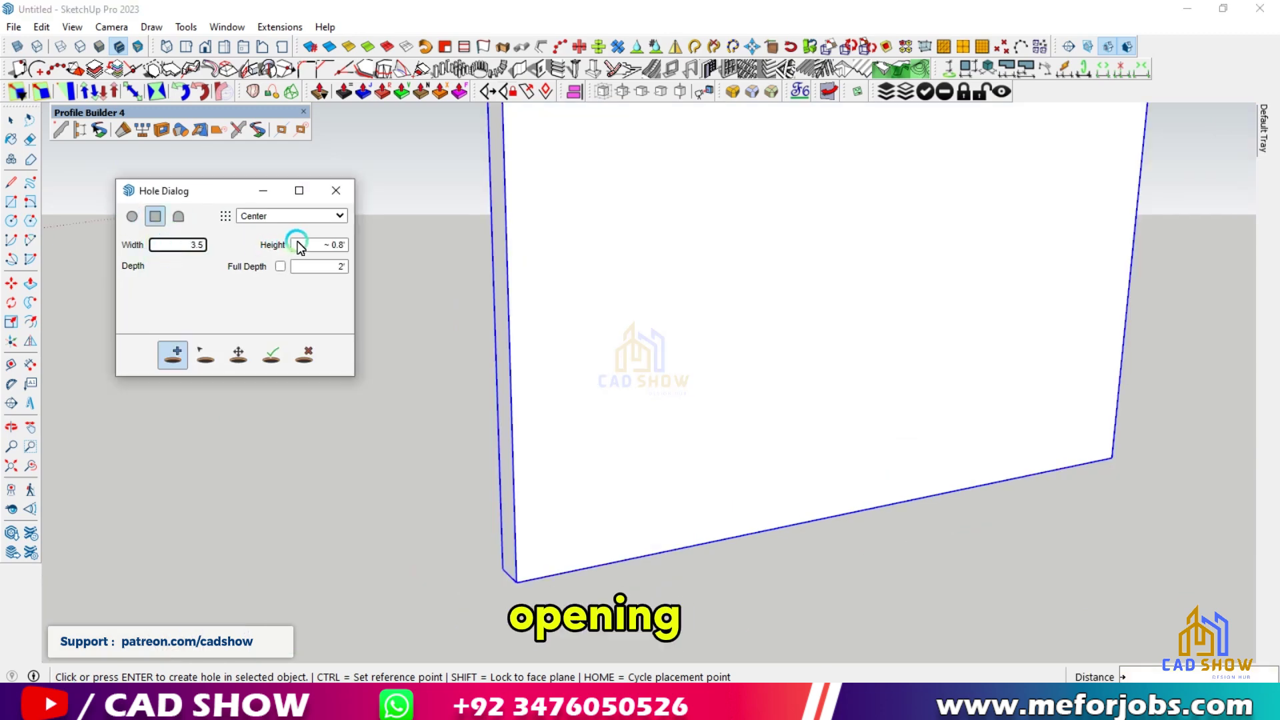
pyautogui.click(256, 301)
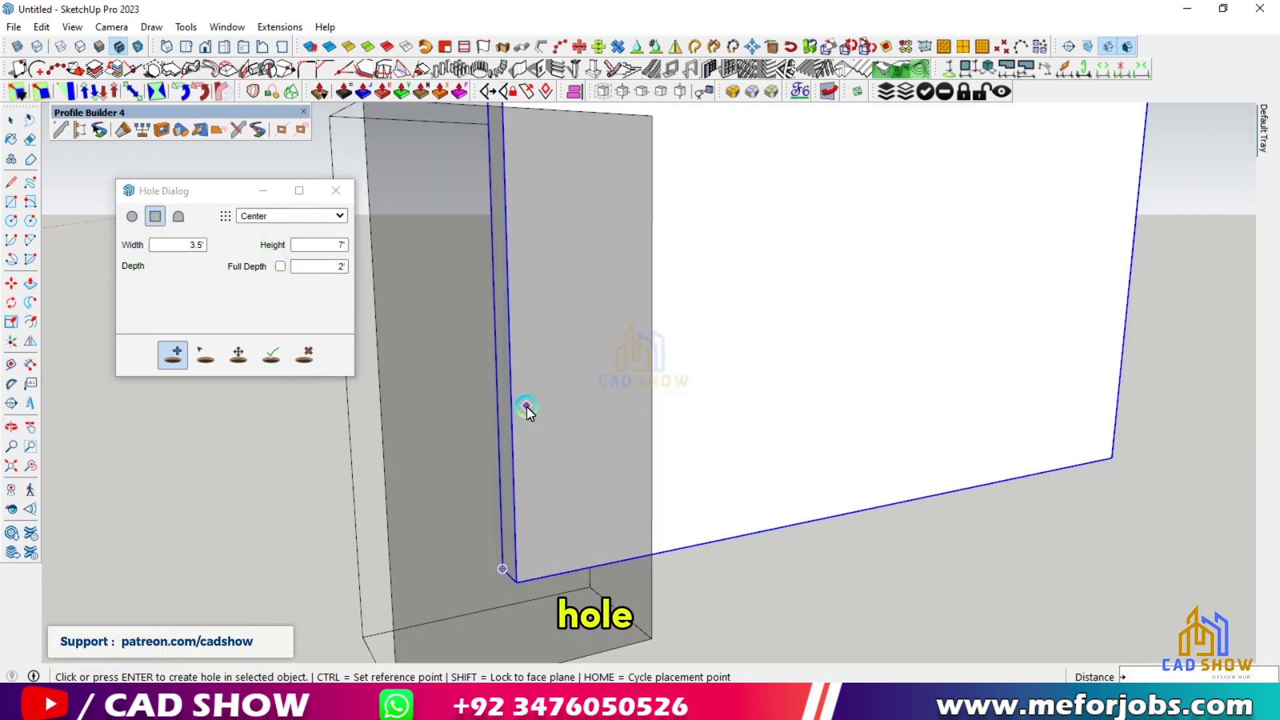
pyautogui.scroll(-3, 526, 406)
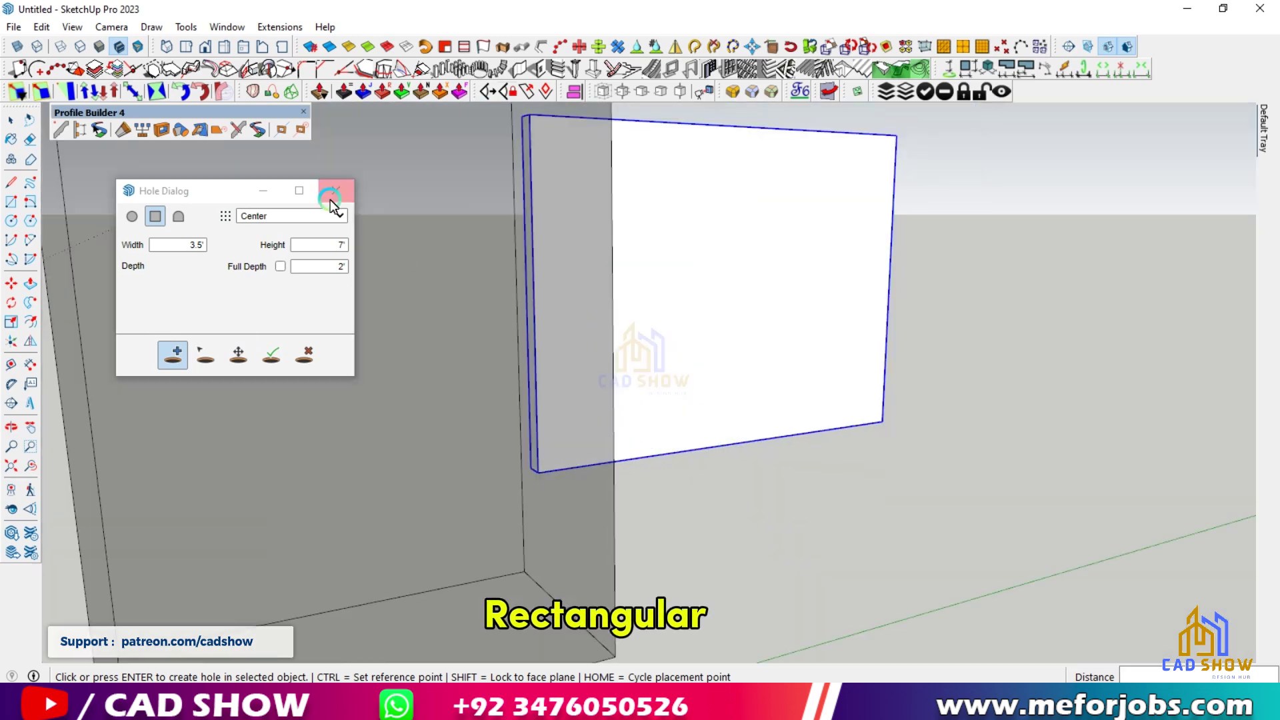
pyautogui.click(336, 214)
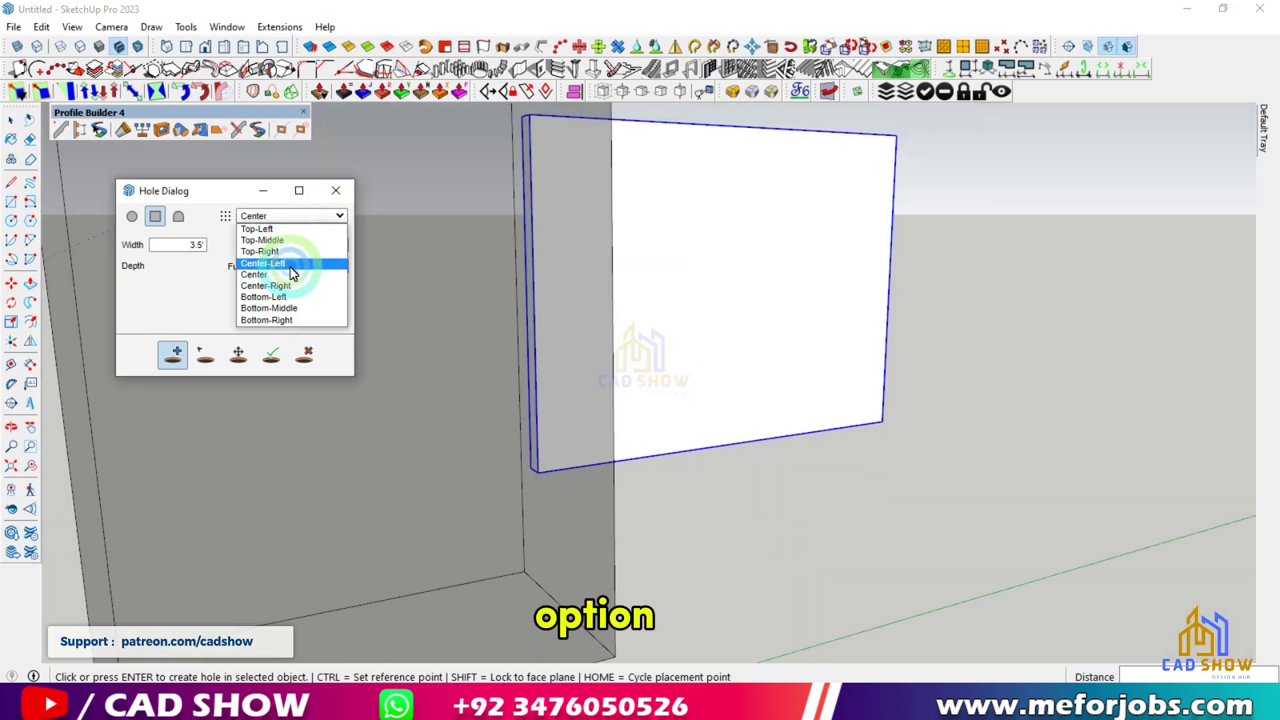
pyautogui.click(286, 297)
pyautogui.click(603, 449)
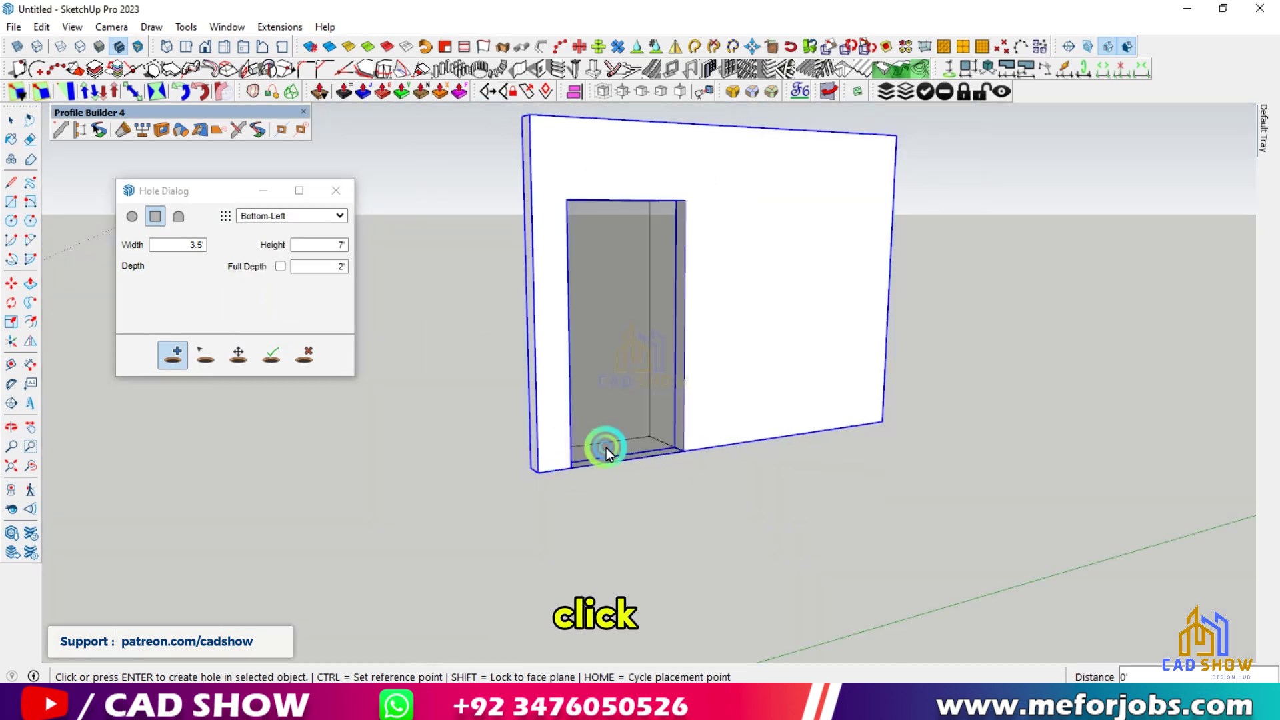
pyautogui.moveTo(602, 448); pyautogui.dragTo(168, 227, button='middle')
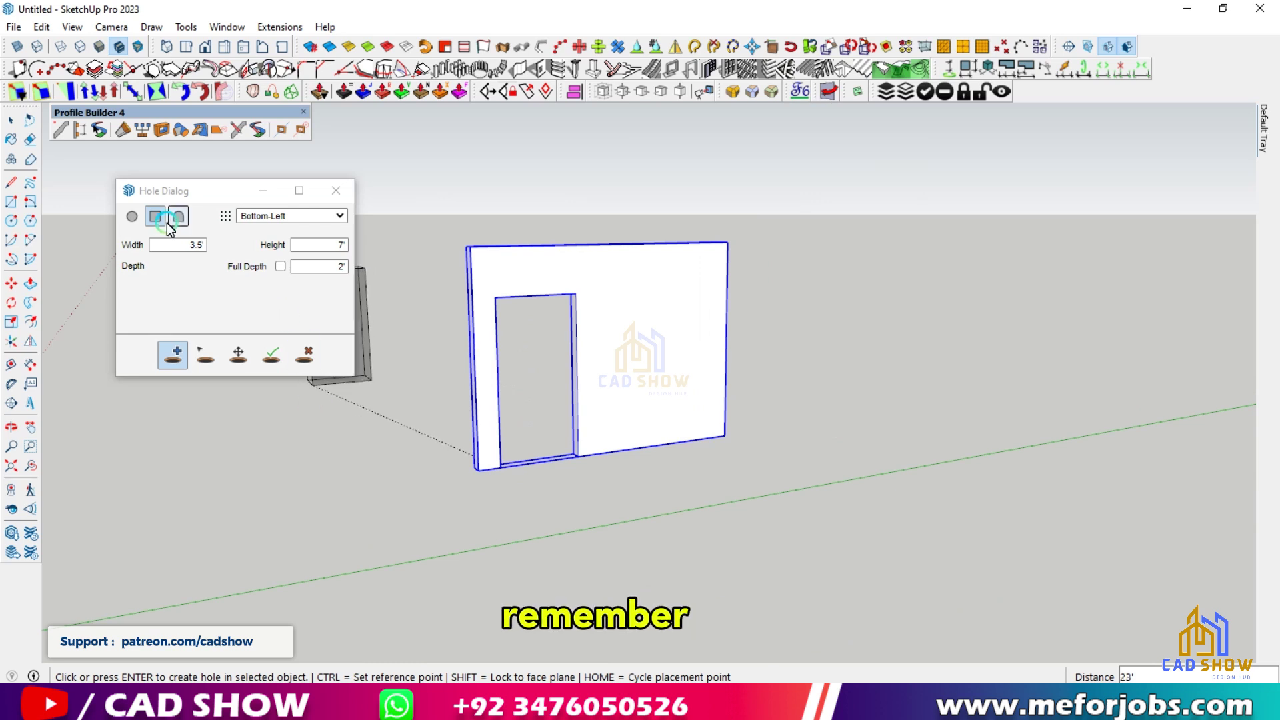
# Cut a 5' by 5' full-depth window opening beside the door, using Top-Left placement level with the door's top edge.
pyautogui.doubleClick(176, 255)
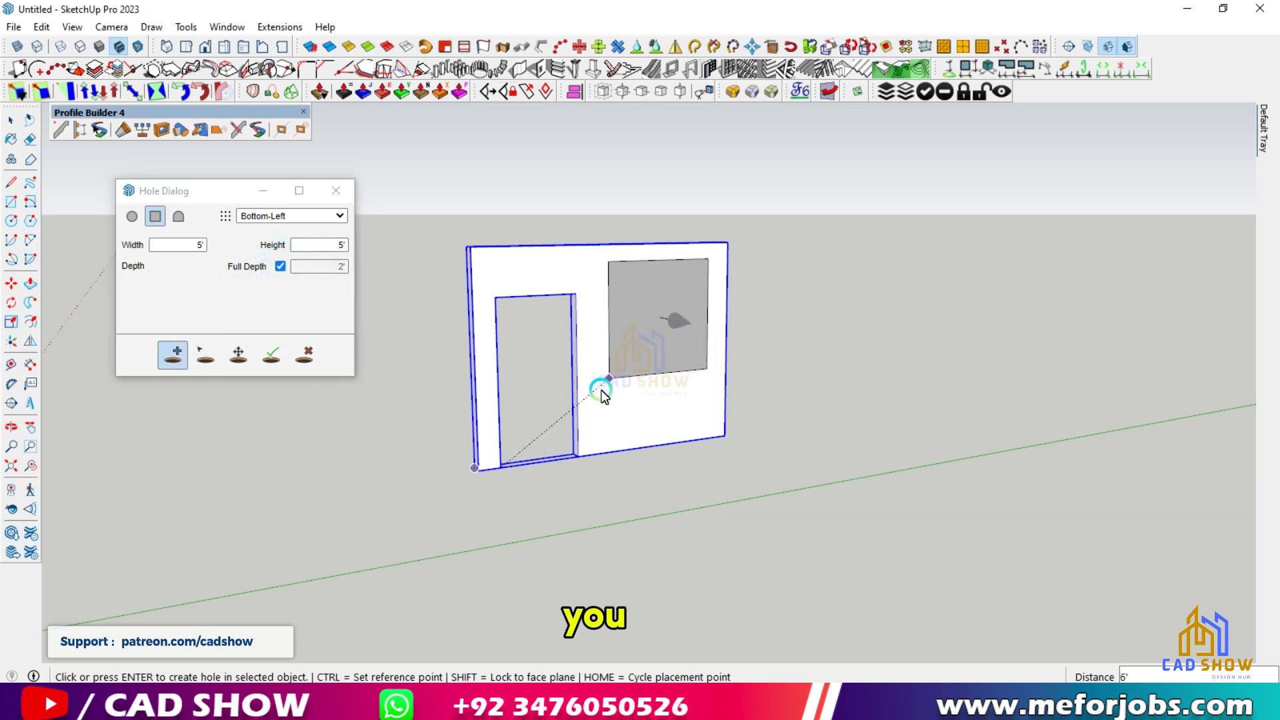
pyautogui.scroll(3, 603, 393)
pyautogui.click(292, 216)
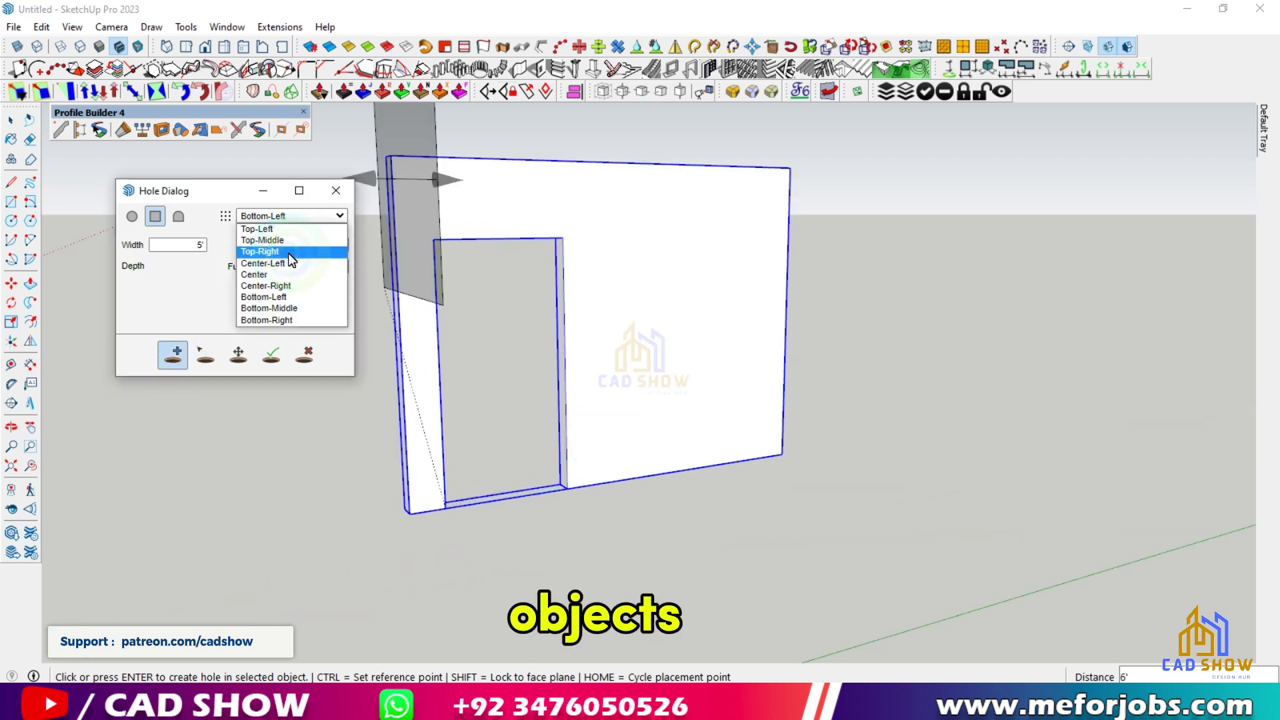
pyautogui.click(332, 228)
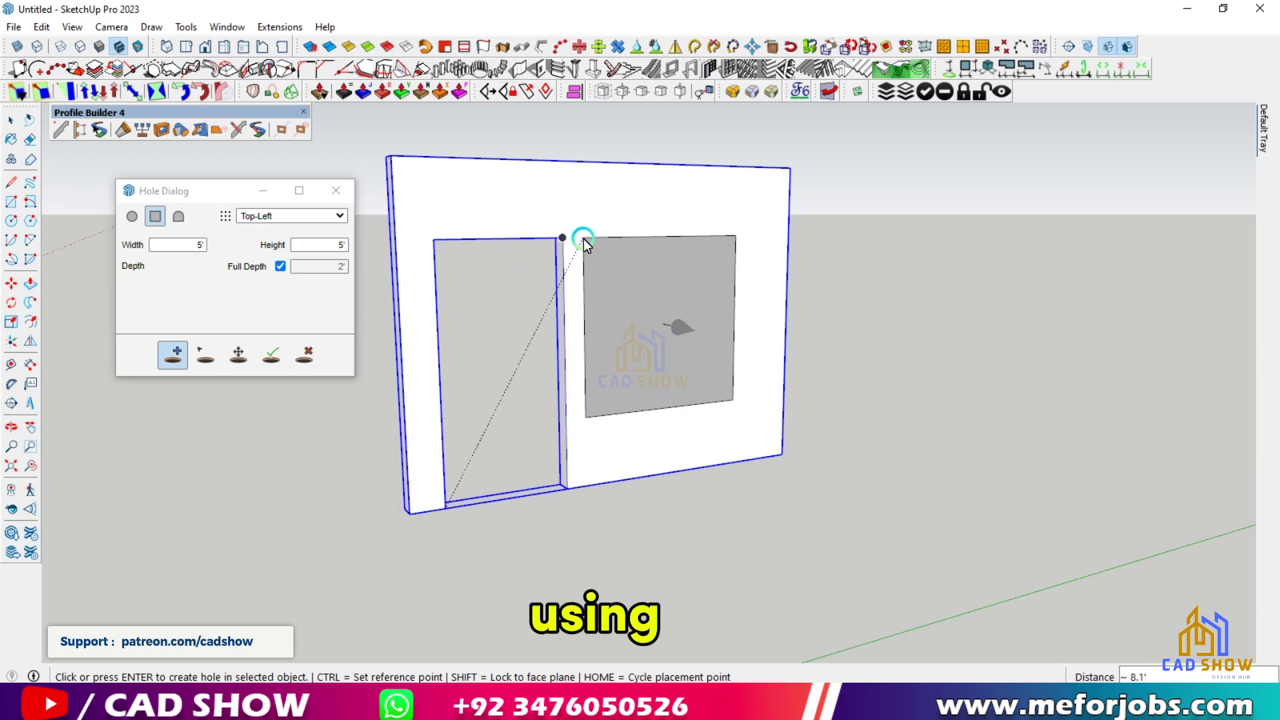
pyautogui.click(598, 239)
pyautogui.moveTo(598, 239); pyautogui.dragTo(710, 260, button='middle')
pyautogui.scroll(5, 711, 260)
pyautogui.scroll(-5, 708, 259)
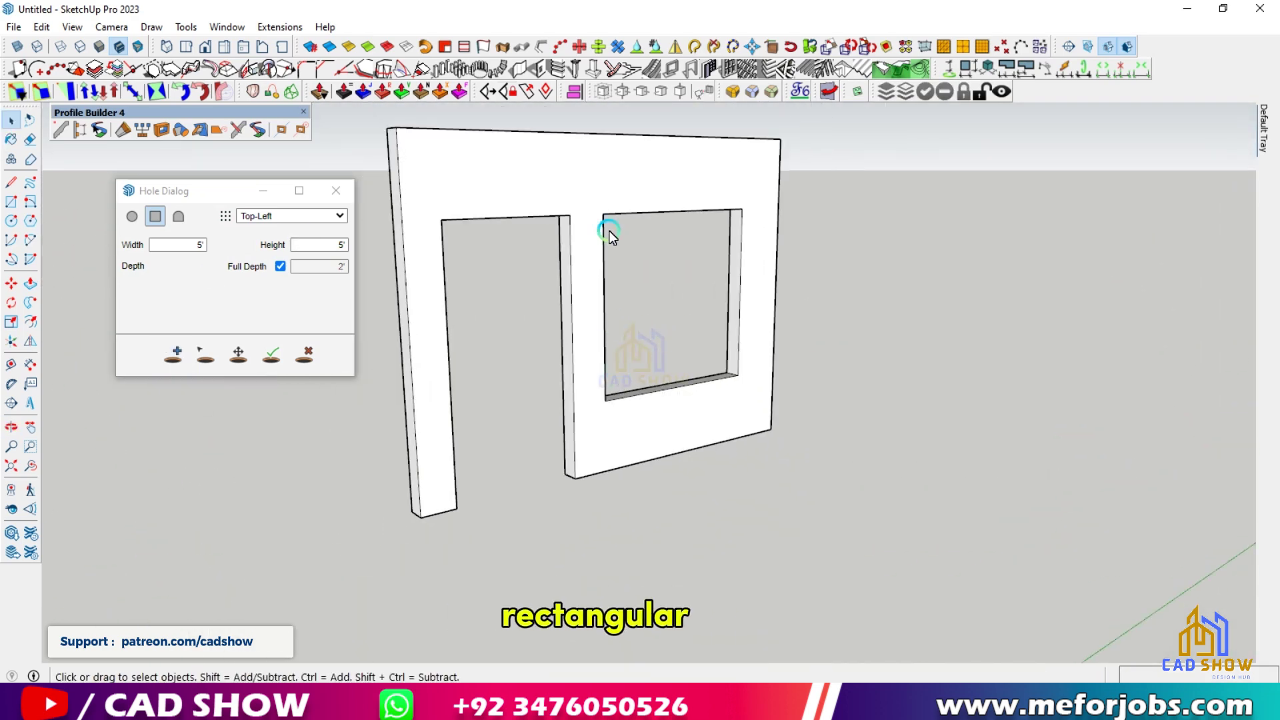
# Cut a full-depth rectangular opening 2' wide and 1' high above the door, using Top-Left placement.
pyautogui.scroll(1, 610, 231)
pyautogui.doubleClick(193, 247)
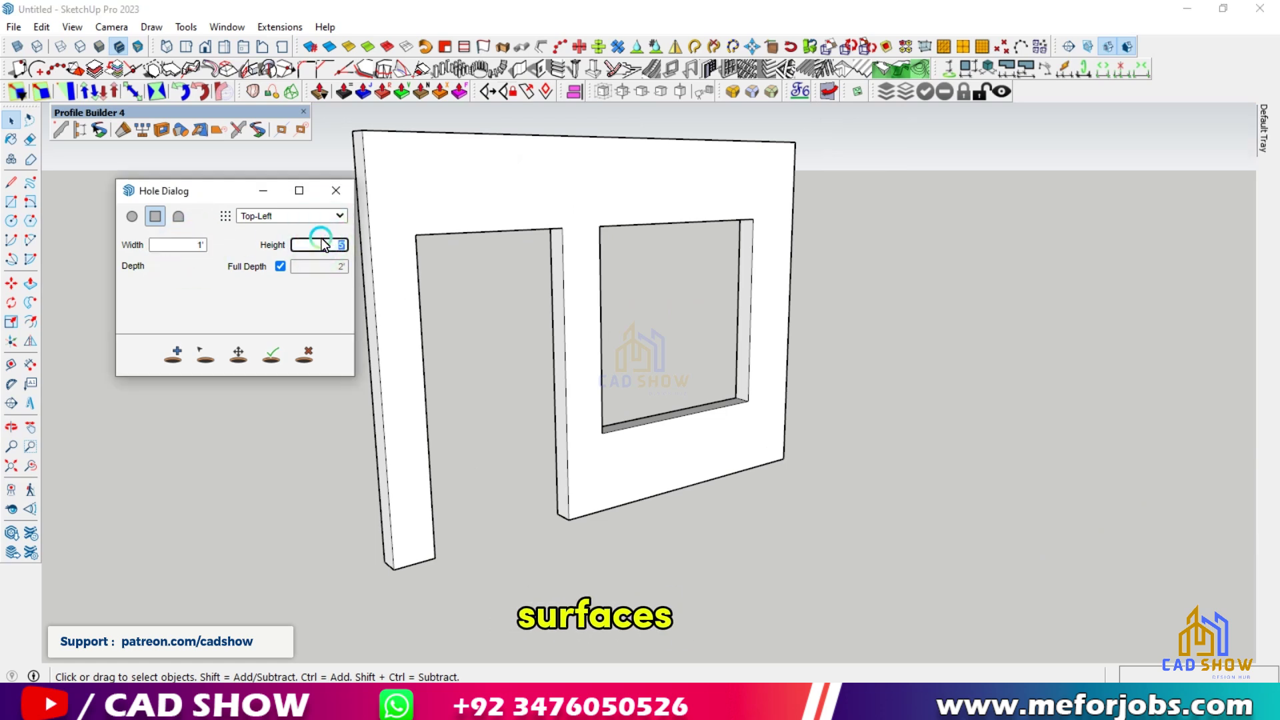
pyautogui.click(190, 363)
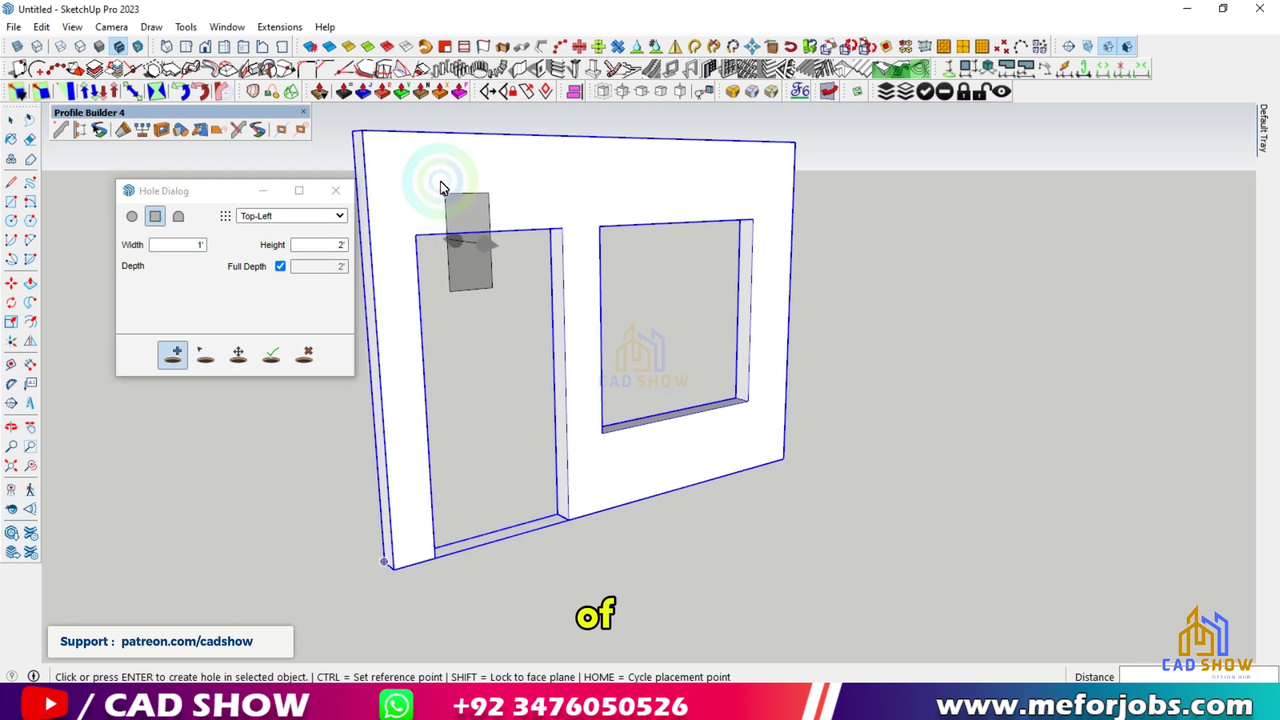
pyautogui.doubleClick(165, 247)
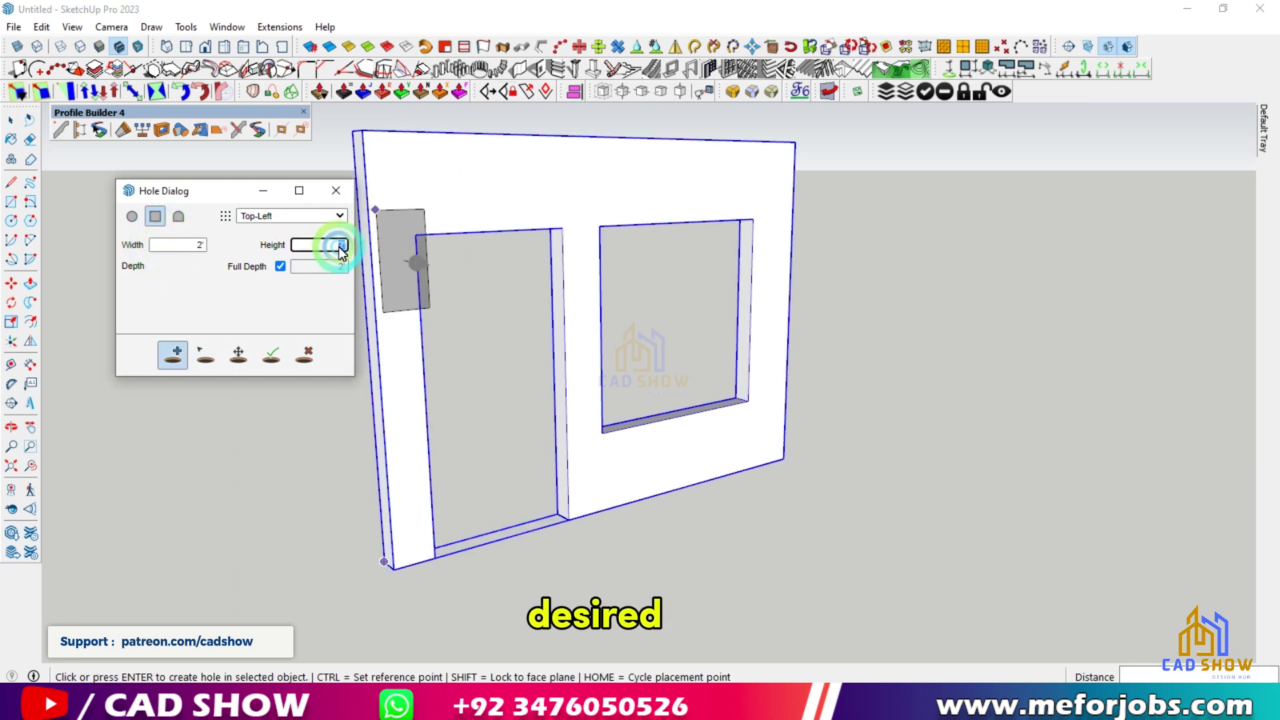
pyautogui.click(266, 217)
pyautogui.click(265, 228)
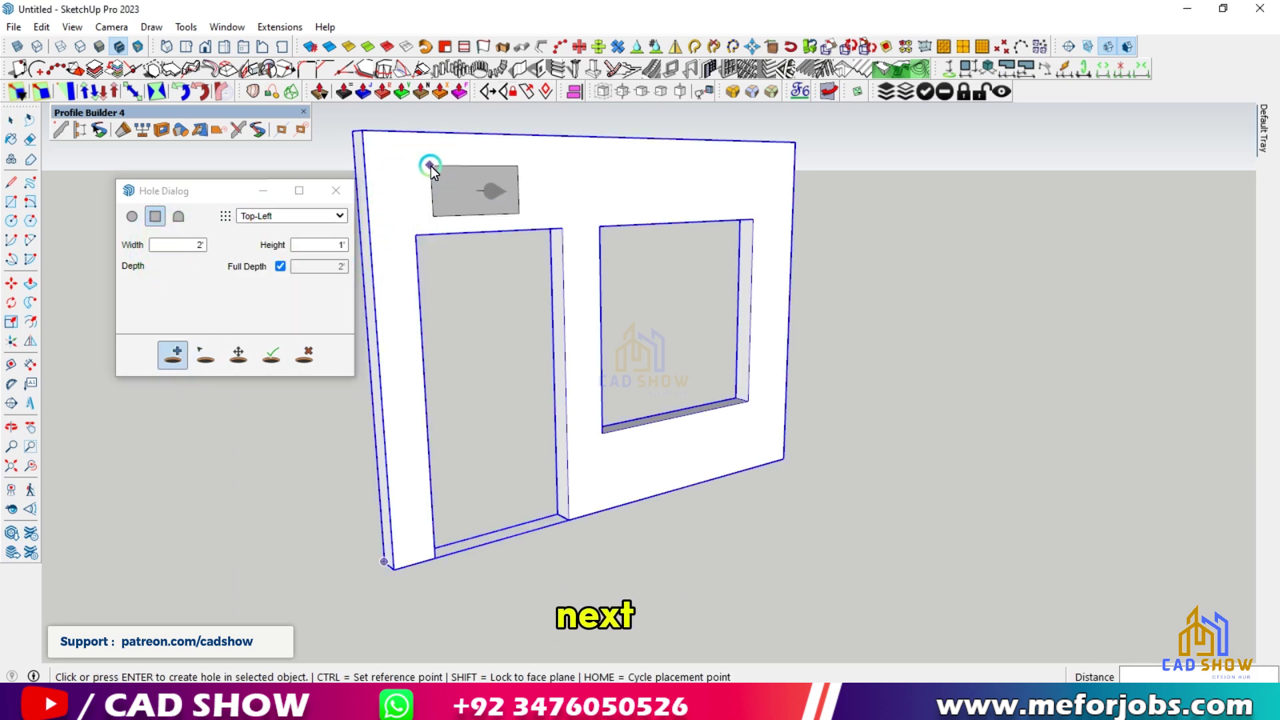
pyautogui.click(528, 152)
pyautogui.scroll(-3, 498, 403)
pyautogui.click(98, 551)
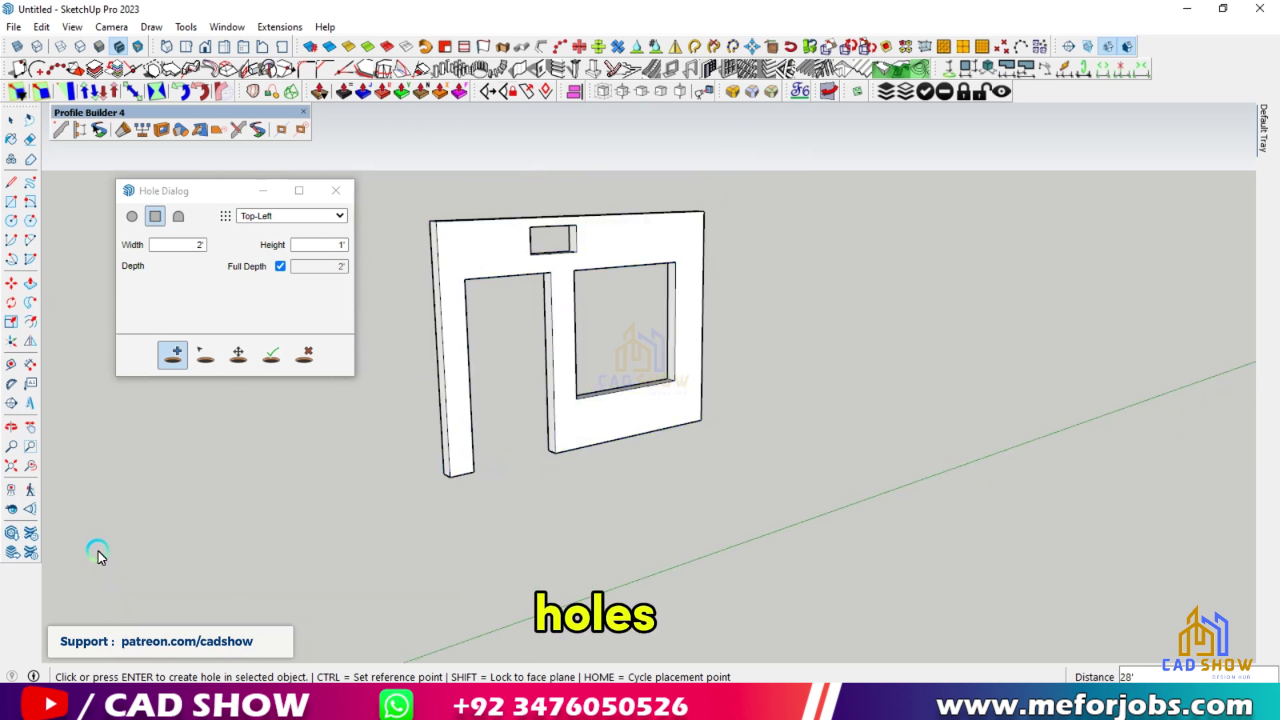
# Draw an upright rectangle about 15.7' by 9.4' beside the wall with the rectangular openings.
pyautogui.click(10, 120)
pyautogui.scroll(-3, 617, 440)
pyautogui.scroll(4, 680, 392)
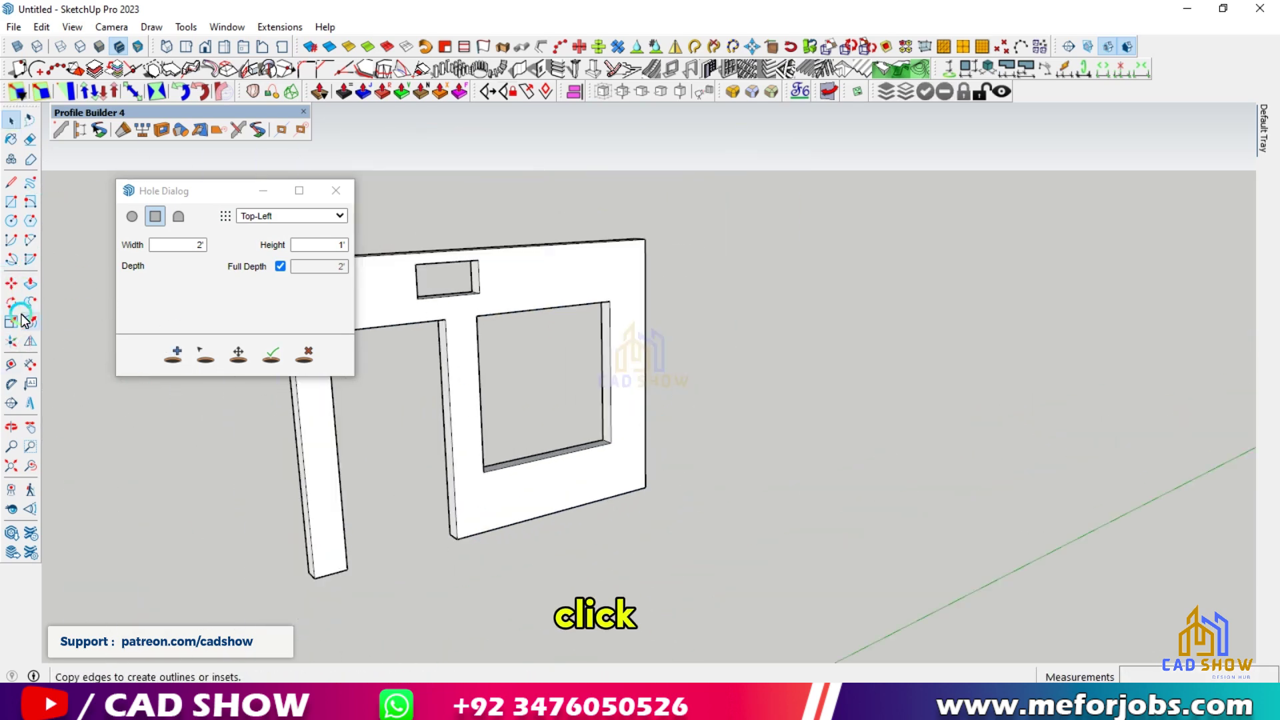
pyautogui.press('r')
pyautogui.click(789, 443)
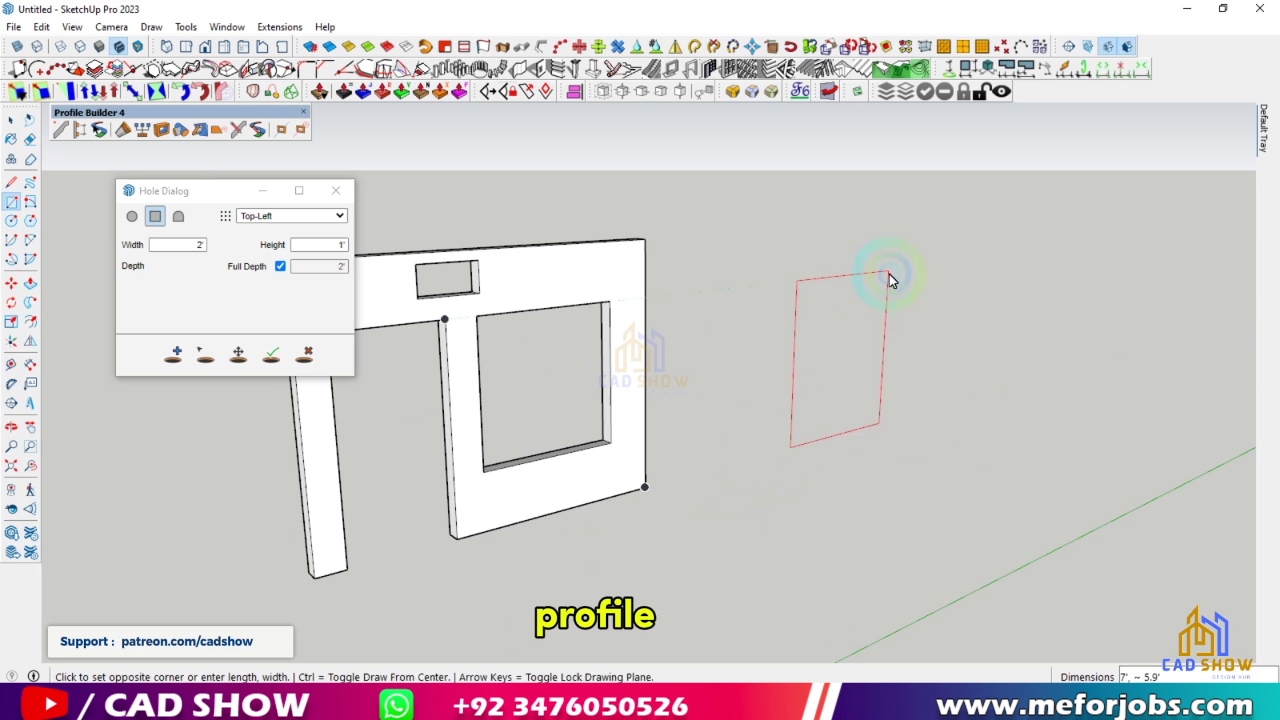
pyautogui.click(1012, 211)
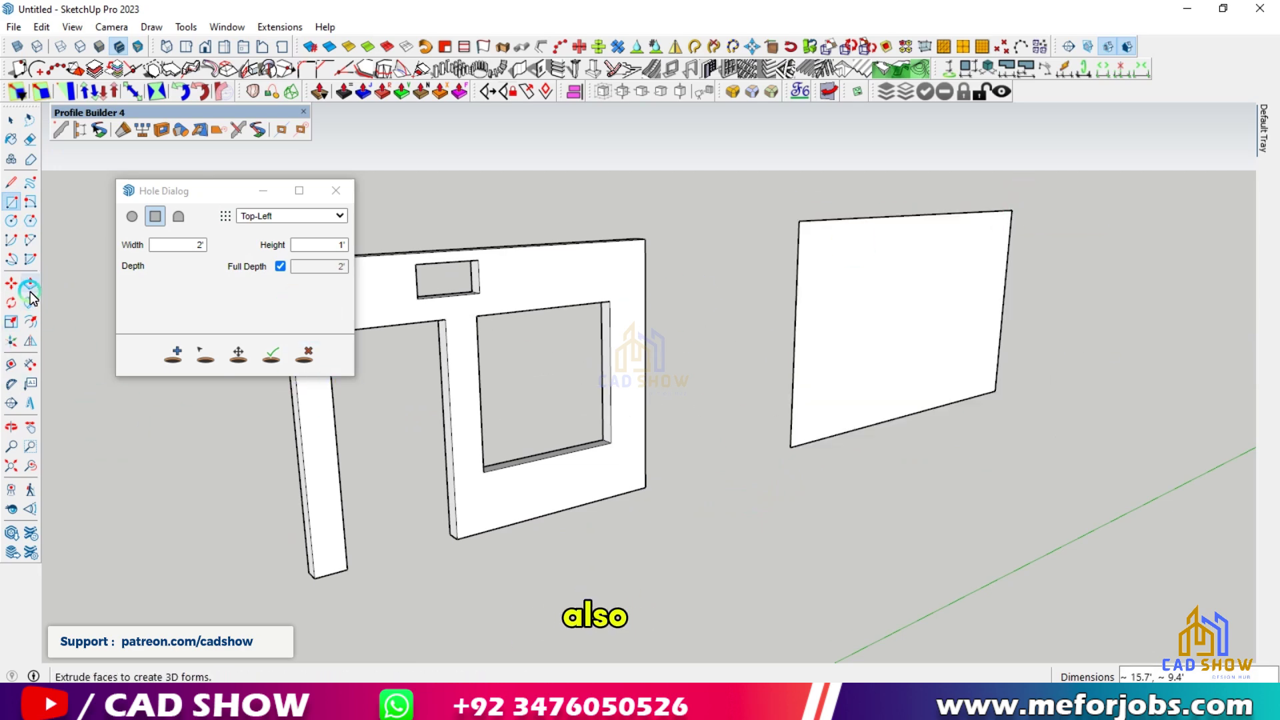
# Extrude the upright rectangle into a thin wall and group all its geometry.
pyautogui.click(30, 292)
pyautogui.click(821, 297)
pyautogui.click(598, 354)
pyautogui.press('space')
pyautogui.click(819, 283)
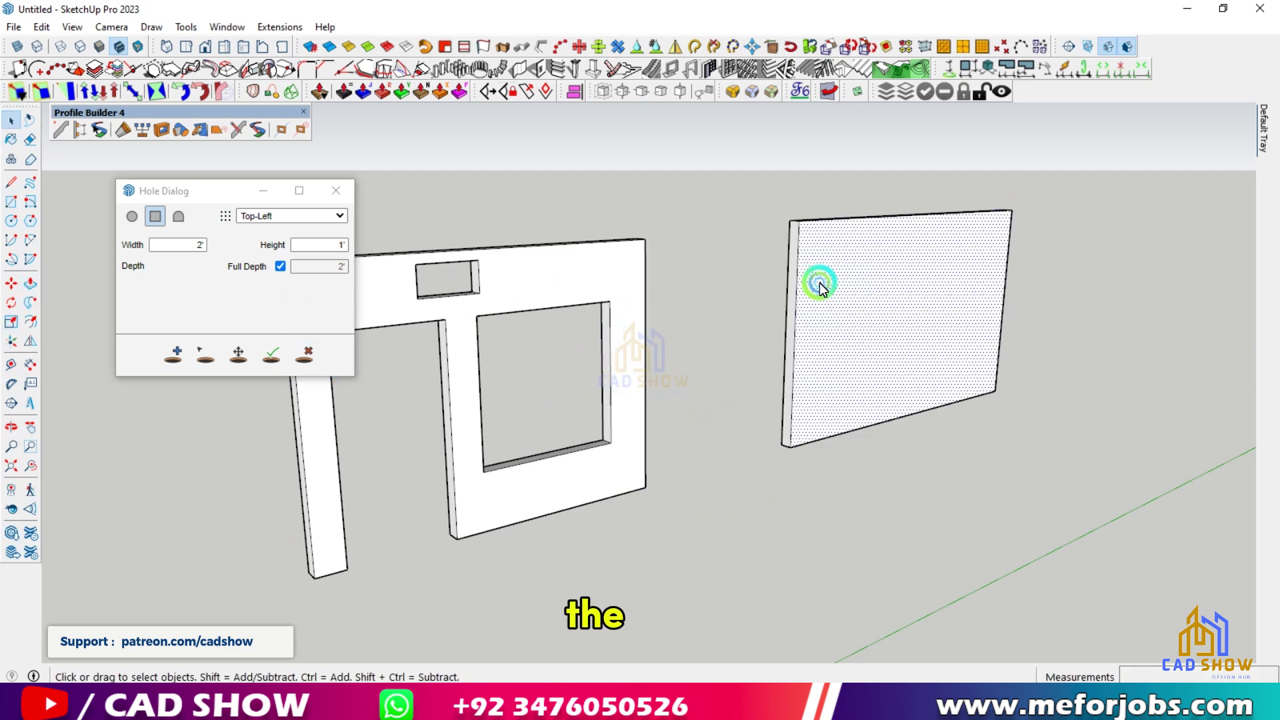
pyautogui.tripleClick(819, 283)
pyautogui.rightClick(819, 284)
pyautogui.click(877, 142)
pyautogui.click(653, 330)
# Switch the hole shape to a custom profile and choose ArchedWindow from the Hole Examples library.
pyautogui.scroll(-1, 514, 404)
pyautogui.click(178, 217)
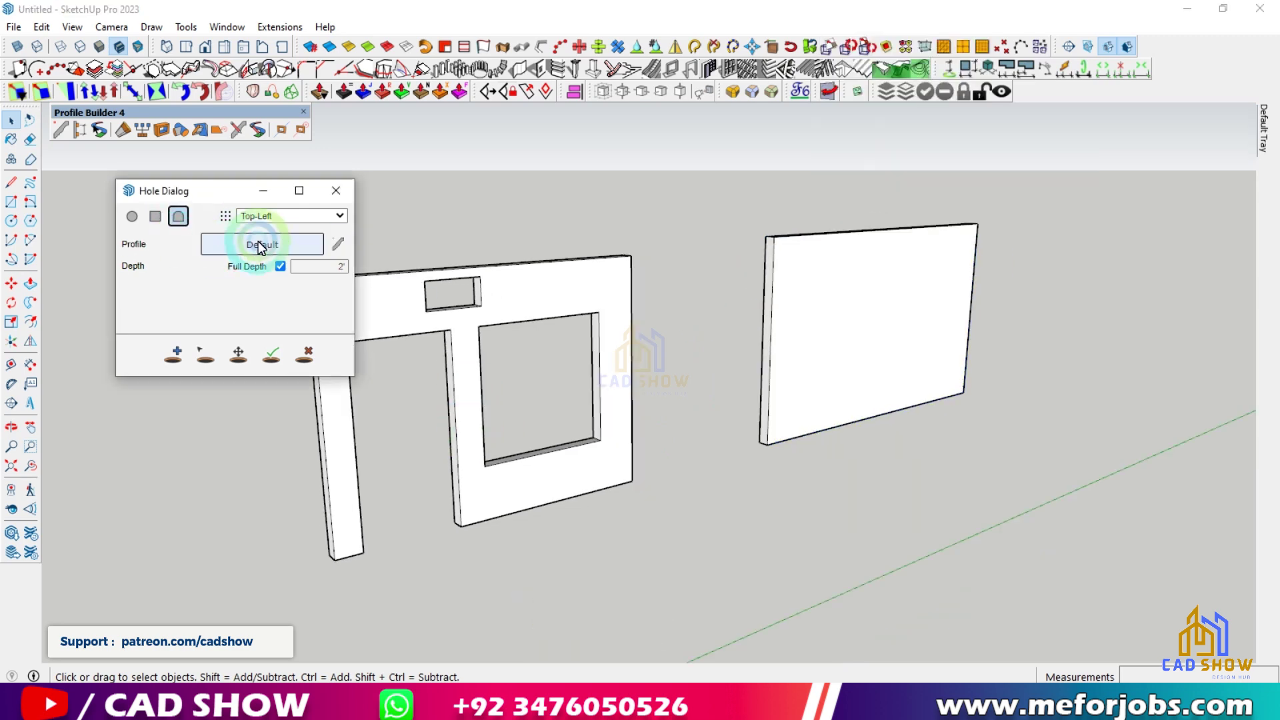
pyautogui.click(336, 245)
pyautogui.click(218, 242)
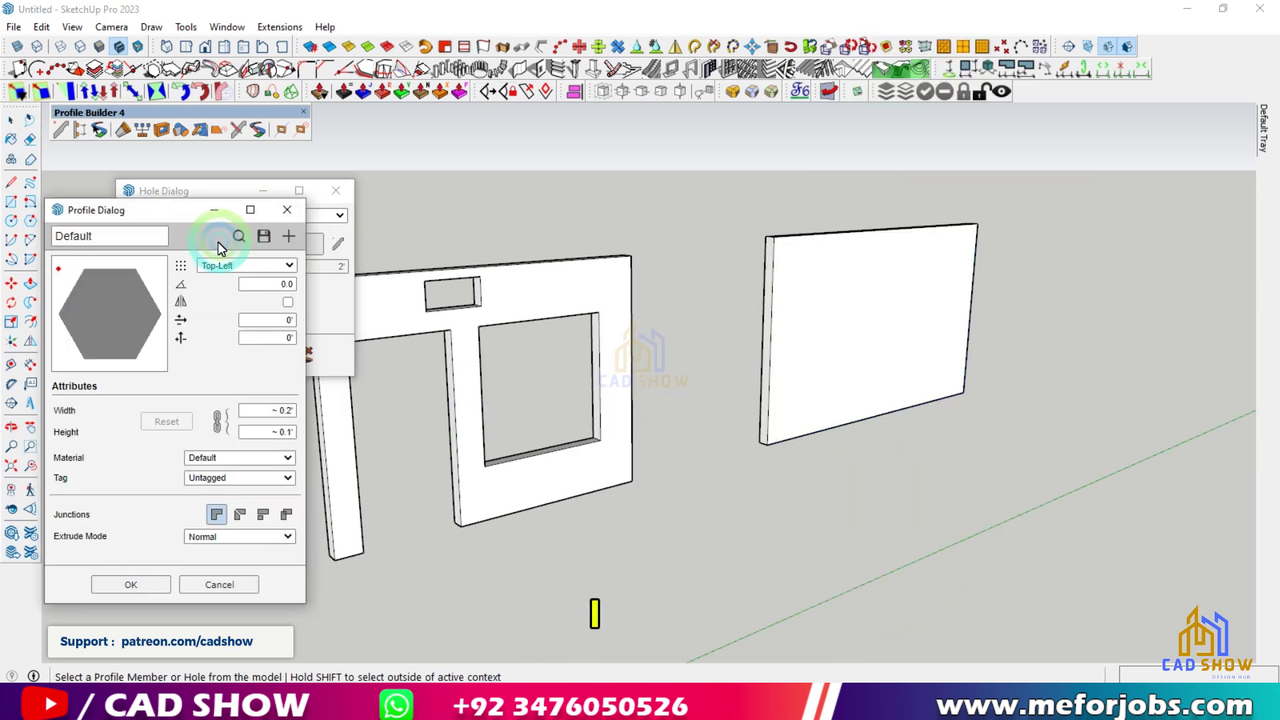
pyautogui.click(238, 236)
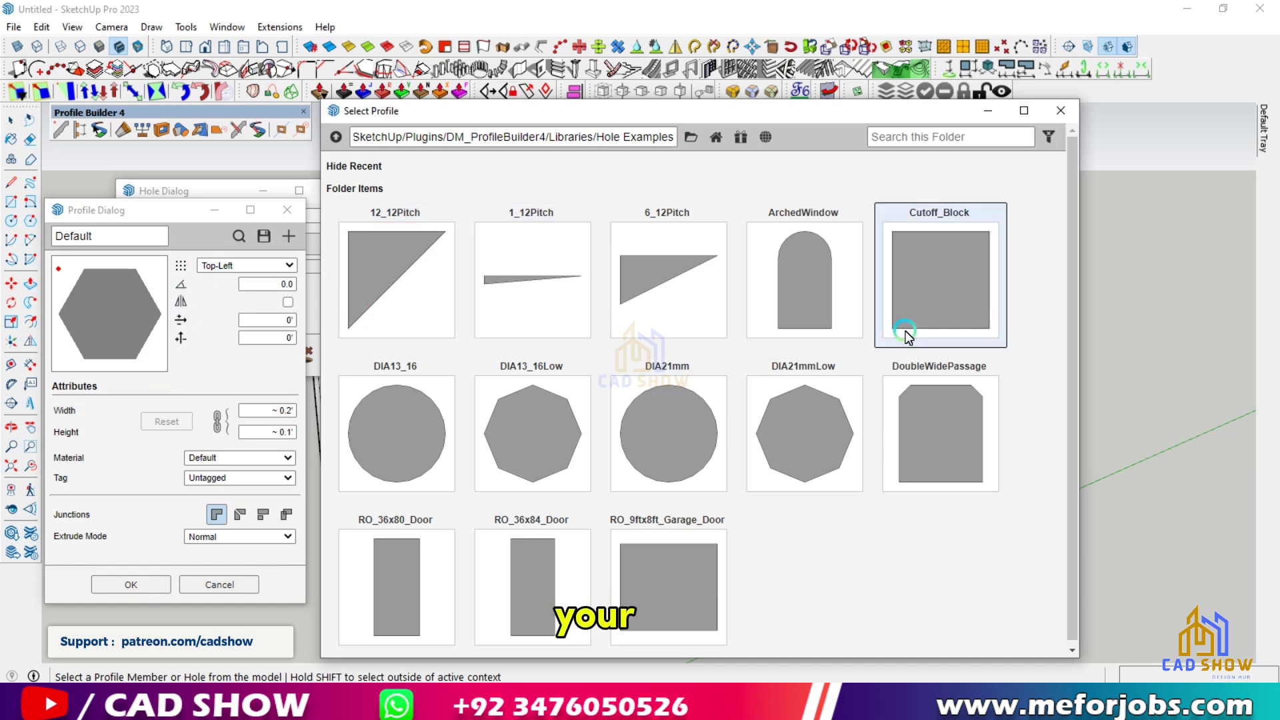
pyautogui.click(824, 297)
pyautogui.click(146, 587)
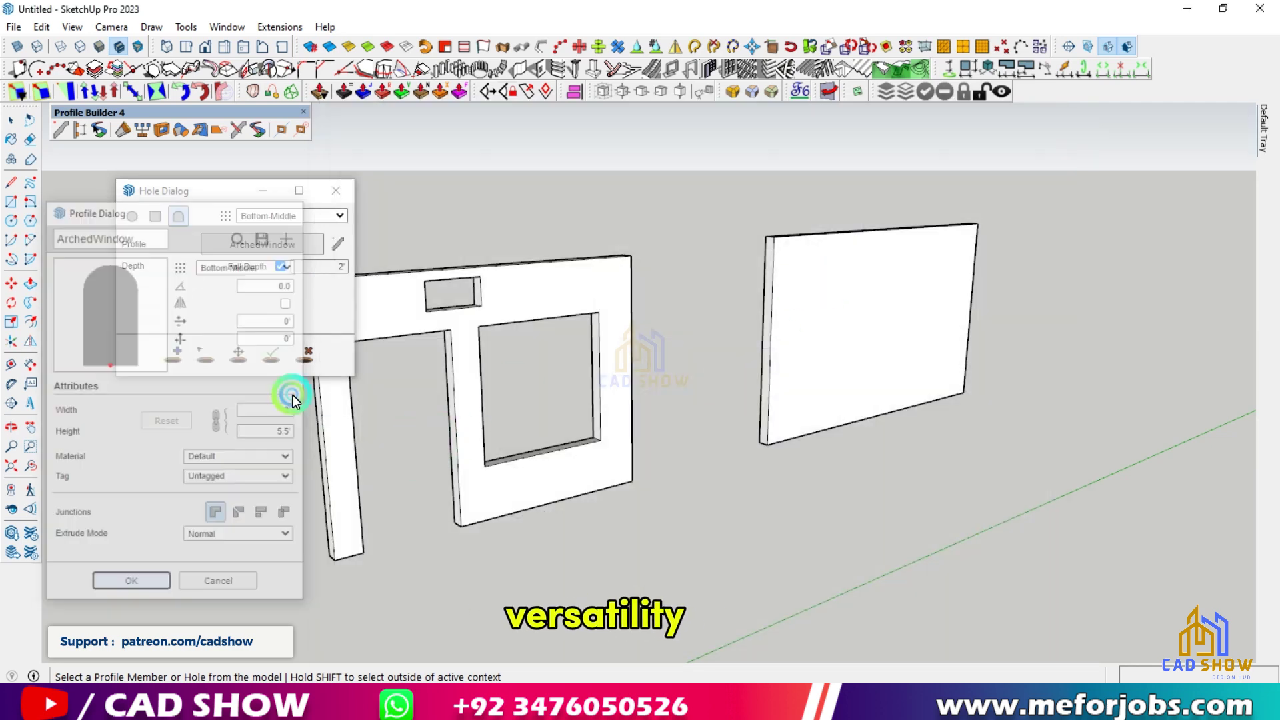
# Cut a full-depth ArchedWindow opening at the base of the new wall near its left end, using Bottom-Left placement.
pyautogui.click(175, 357)
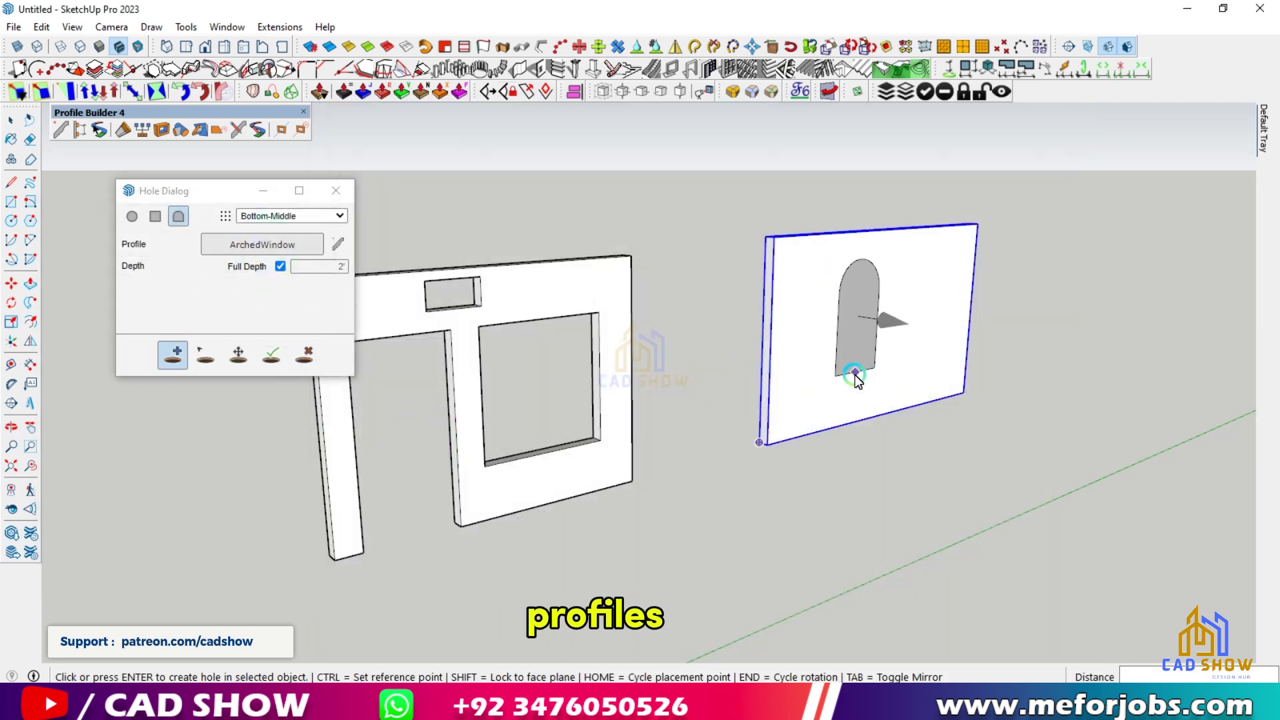
pyautogui.click(290, 215)
pyautogui.click(256, 229)
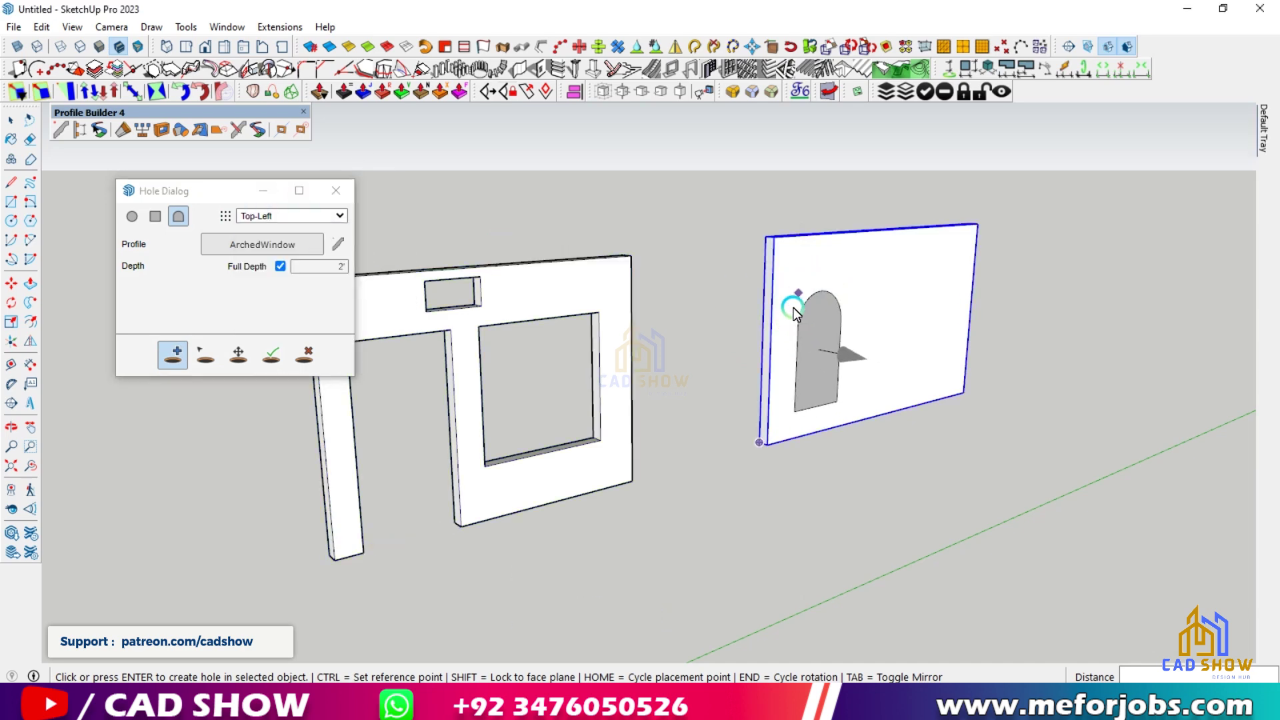
pyautogui.click(290, 215)
pyautogui.click(266, 298)
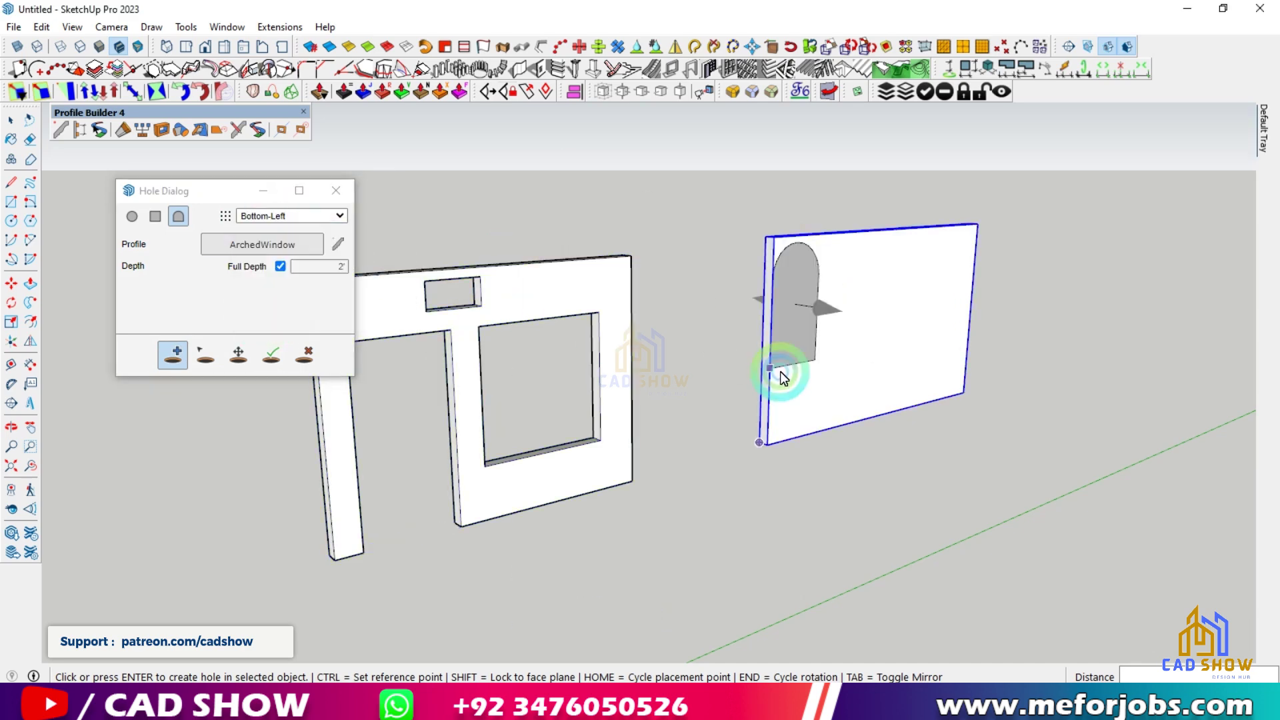
pyautogui.click(800, 436)
pyautogui.scroll(3, 885, 389)
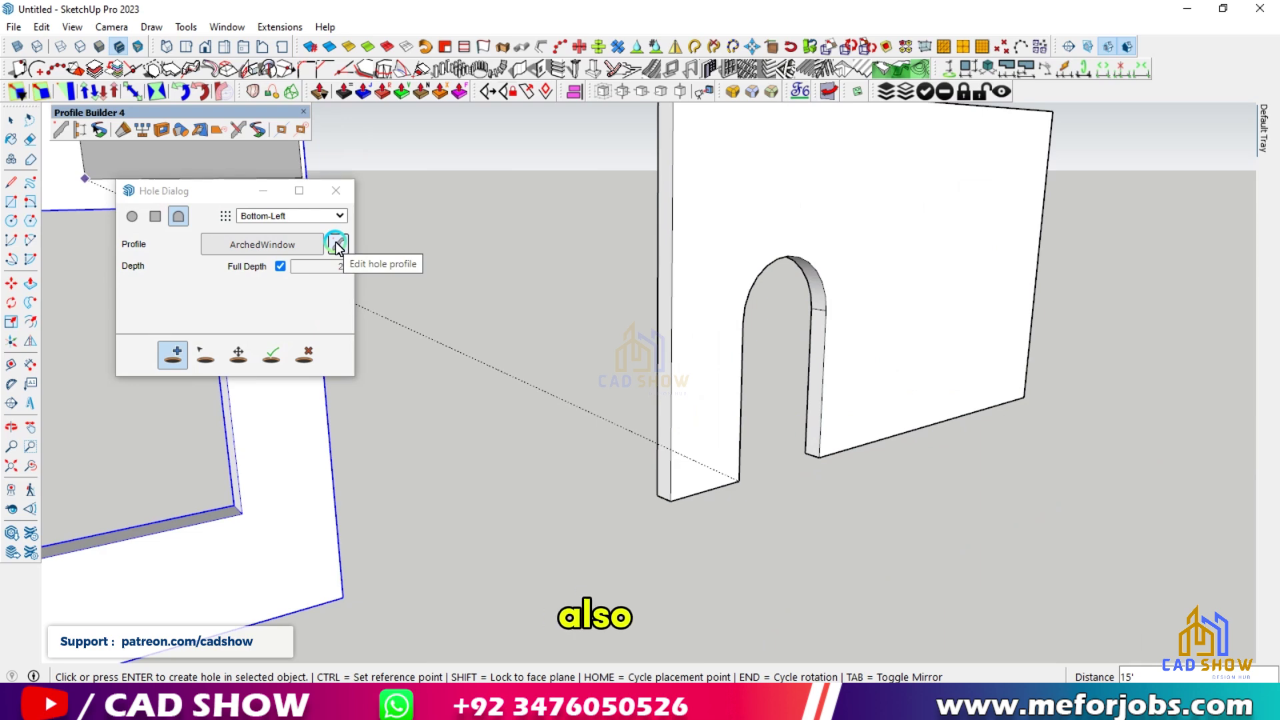
# Try to switch the hole profile to DoubleWidePassage from the Hole Examples library.
pyautogui.click(337, 246)
pyautogui.click(238, 236)
pyautogui.scroll(-3, 534, 449)
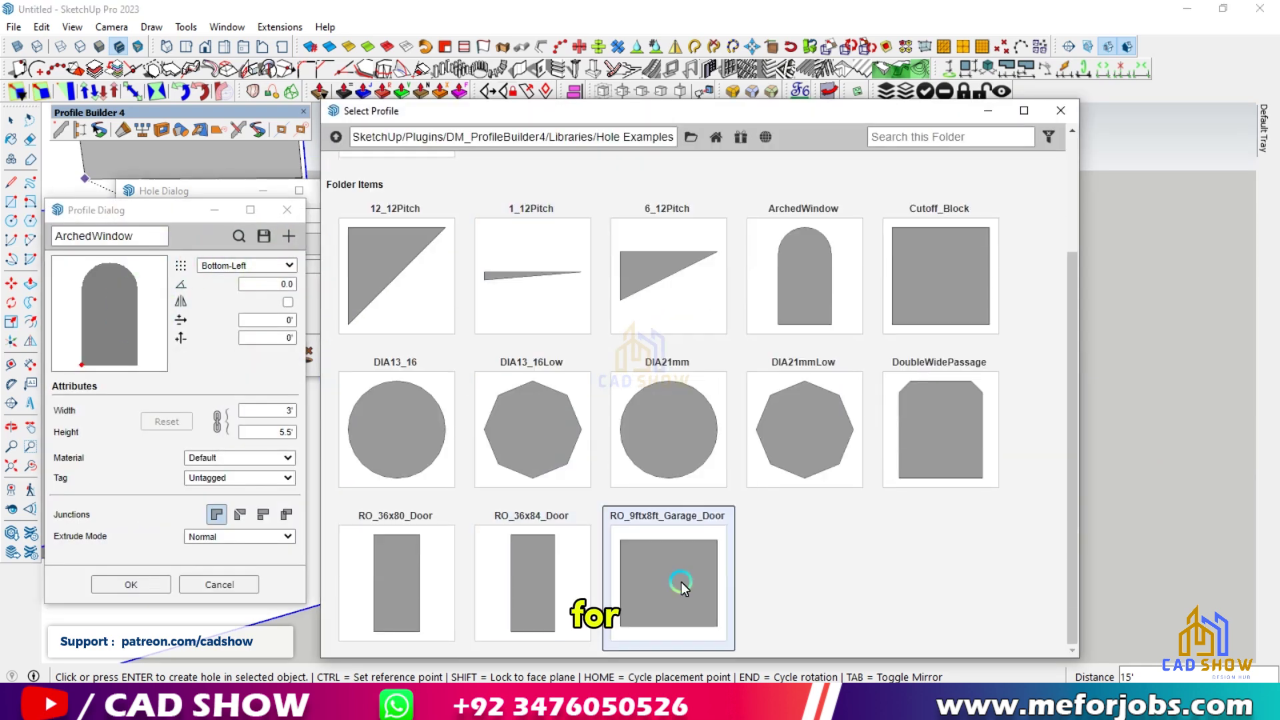
pyautogui.doubleClick(938, 410)
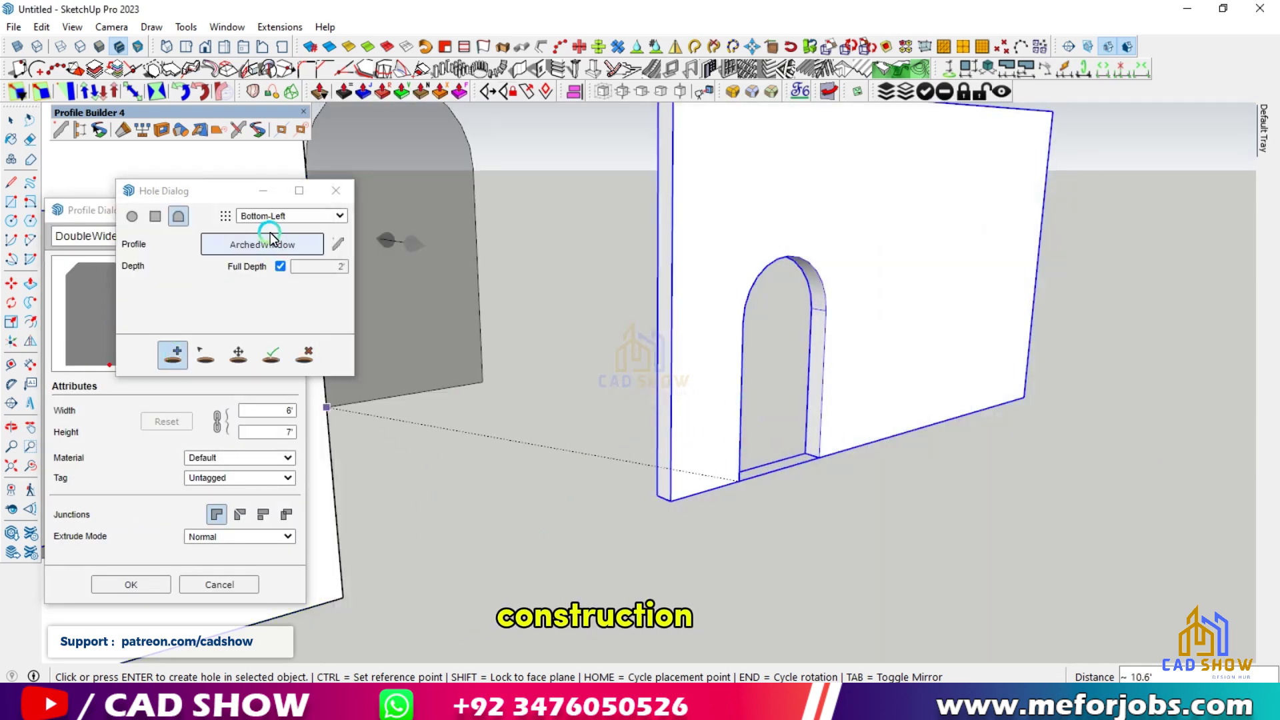
pyautogui.click(206, 355)
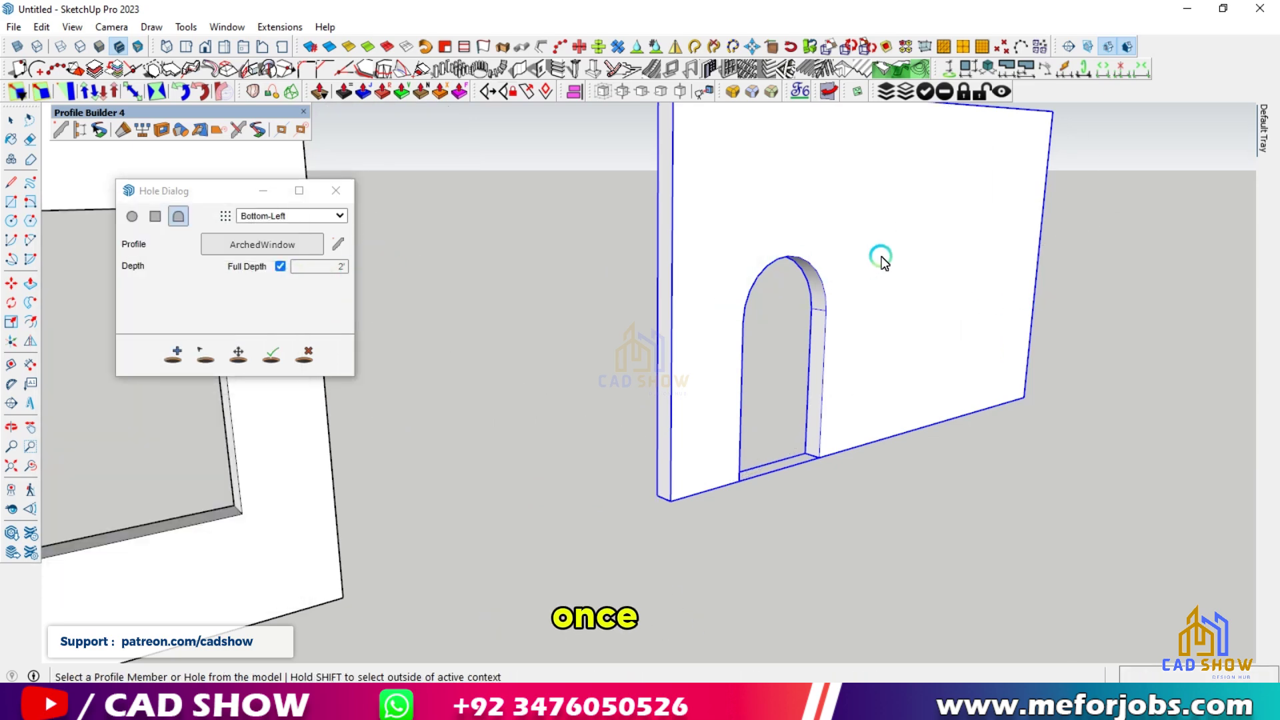
pyautogui.click(286, 257)
pyautogui.click(238, 236)
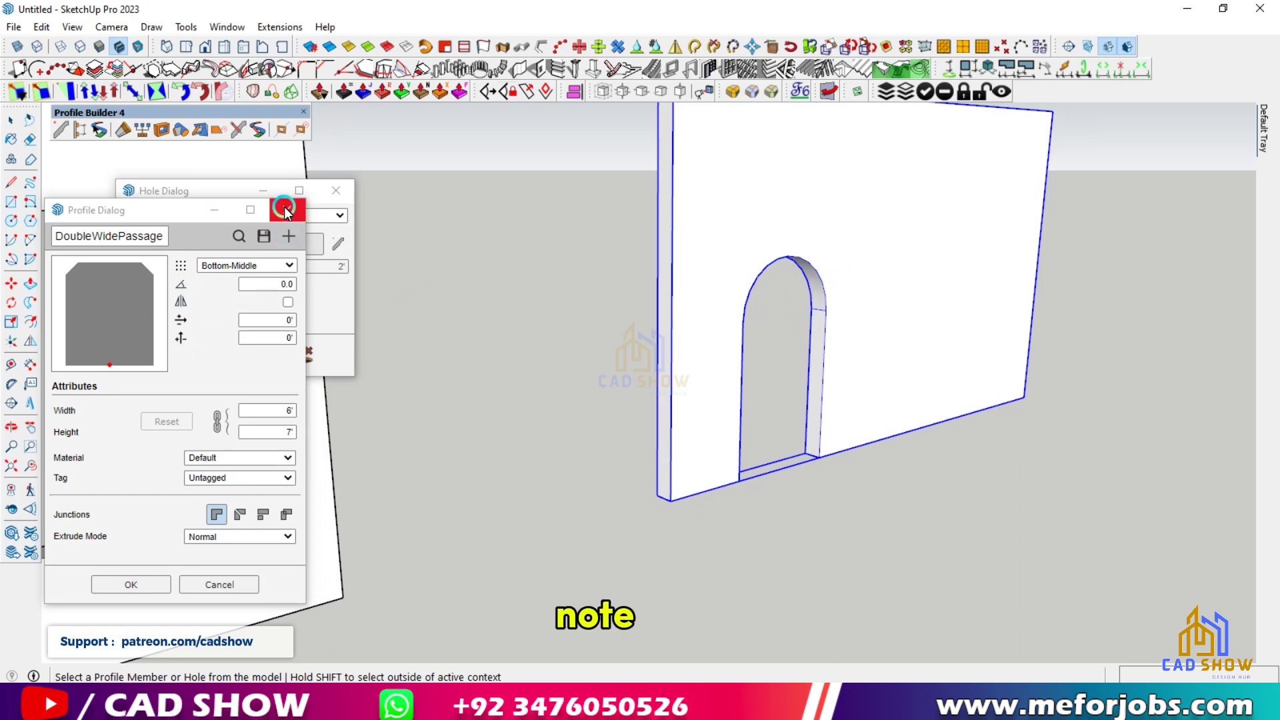
pyautogui.click(285, 210)
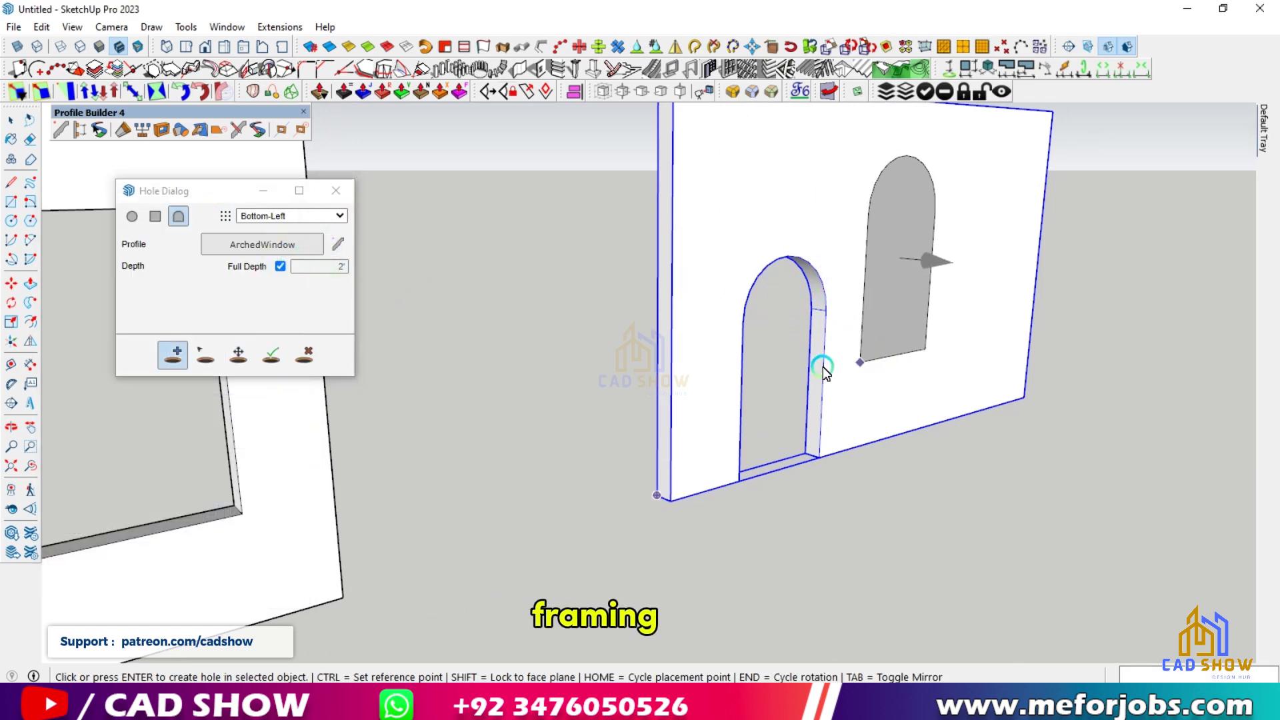
# Cut a second full-depth ArchedWindow opening raised above the base in the right part of the same wall.
pyautogui.click(313, 245)
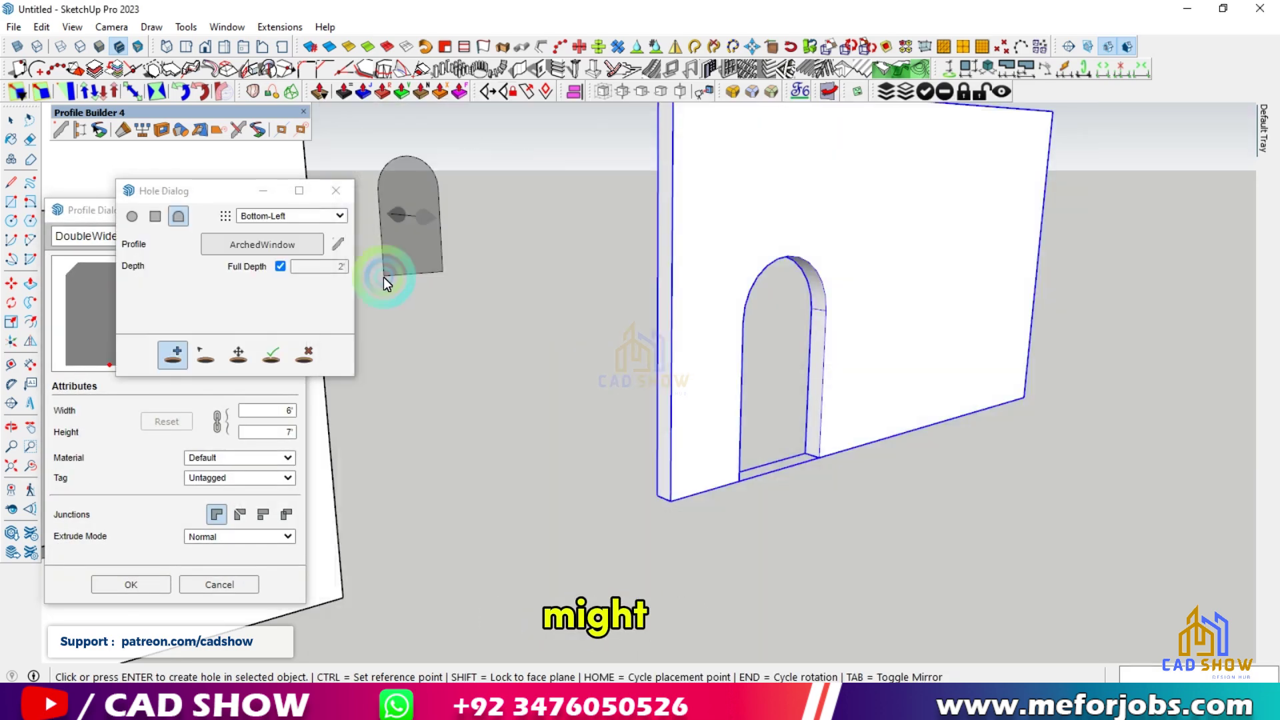
pyautogui.click(920, 340)
pyautogui.scroll(-2, 578, 371)
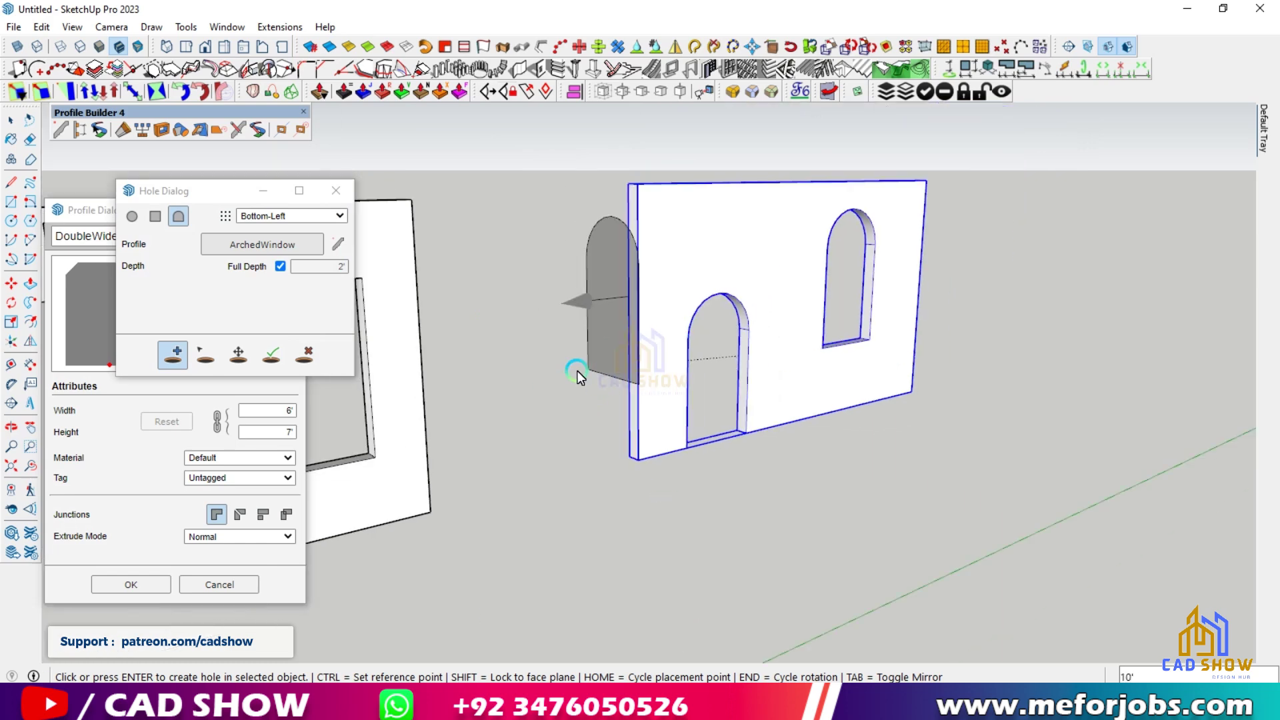
pyautogui.moveTo(577, 371); pyautogui.dragTo(329, 325, button='middle')
pyautogui.click(6, 115)
pyautogui.click(547, 411)
pyautogui.scroll(-2, 547, 411)
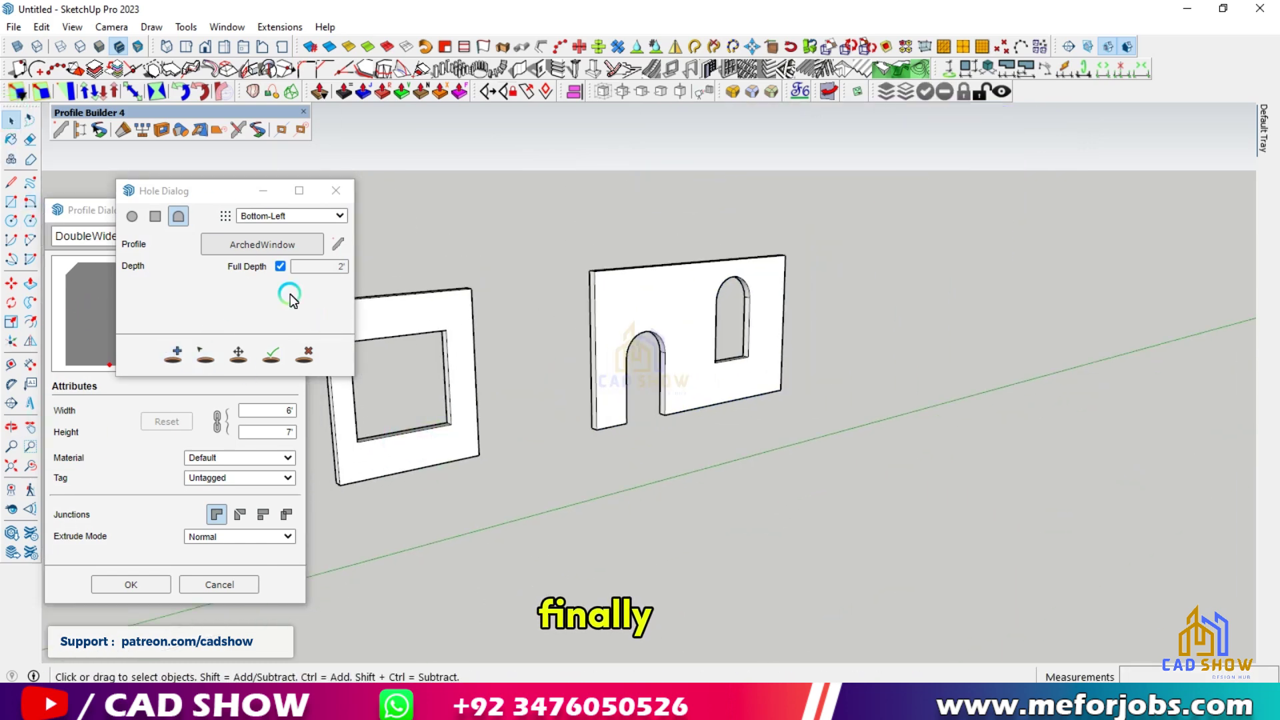
# Close the hole settings and draw a 1' by 1' square on the ground in front of the walls.
pyautogui.click(336, 194)
pyautogui.click(10, 202)
pyautogui.click(729, 523)
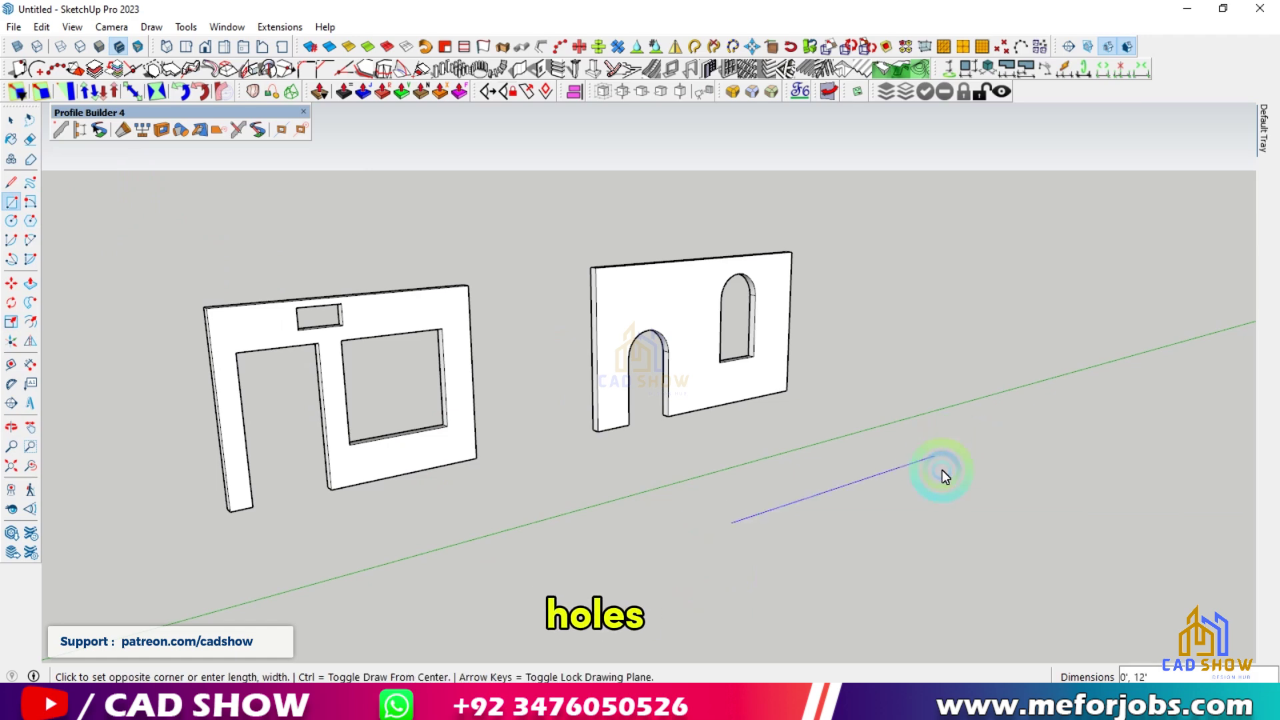
pyautogui.scroll(5, 752, 477)
pyautogui.scroll(-3, 708, 466)
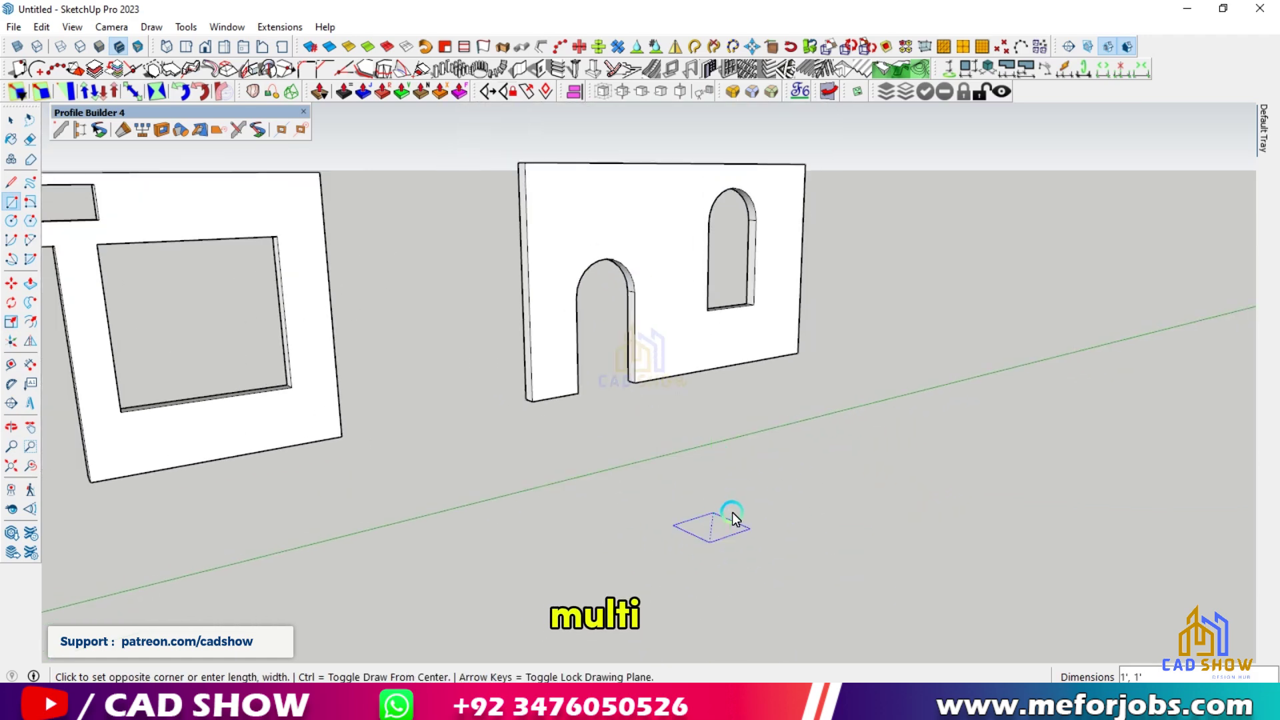
pyautogui.click(712, 539)
pyautogui.scroll(3, 707, 538)
pyautogui.click(706, 537)
pyautogui.moveTo(707, 538); pyautogui.dragTo(702, 604, button='middle')
pyautogui.scroll(5, 703, 597)
# Try to round the square's left and far corners with tangent arcs.
pyautogui.click(30, 240)
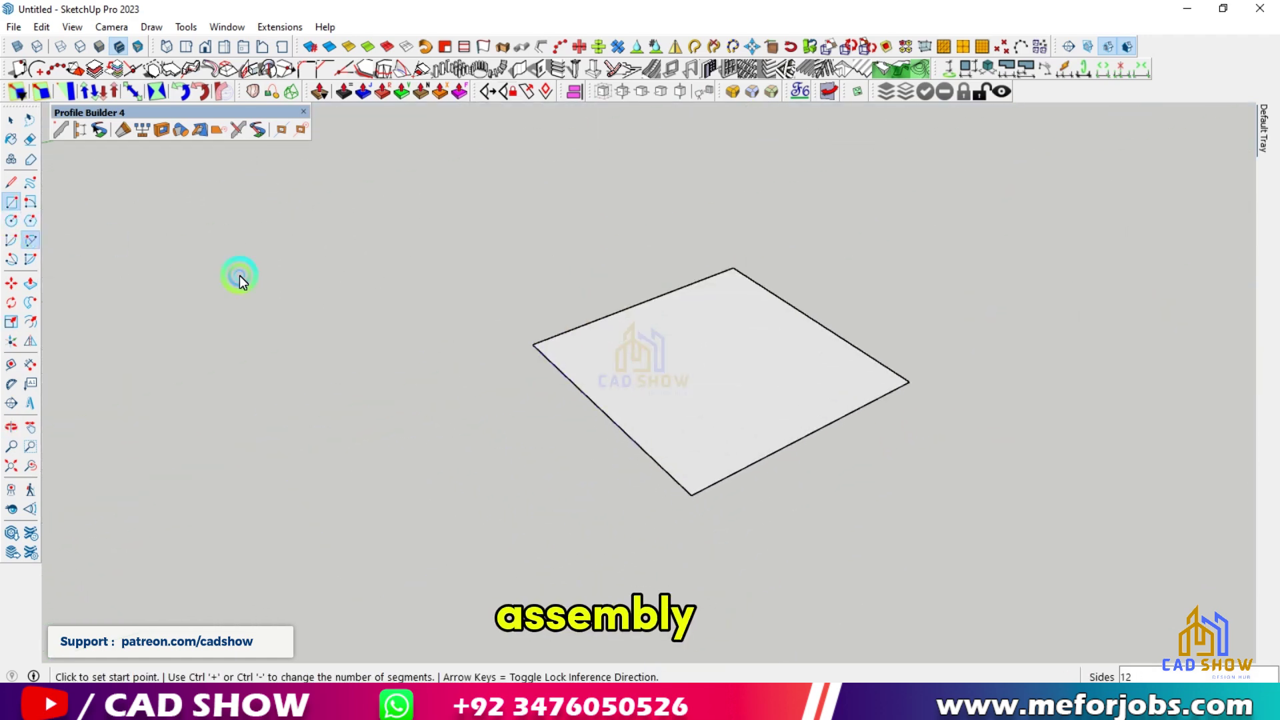
pyautogui.click(620, 428)
pyautogui.doubleClick(659, 300)
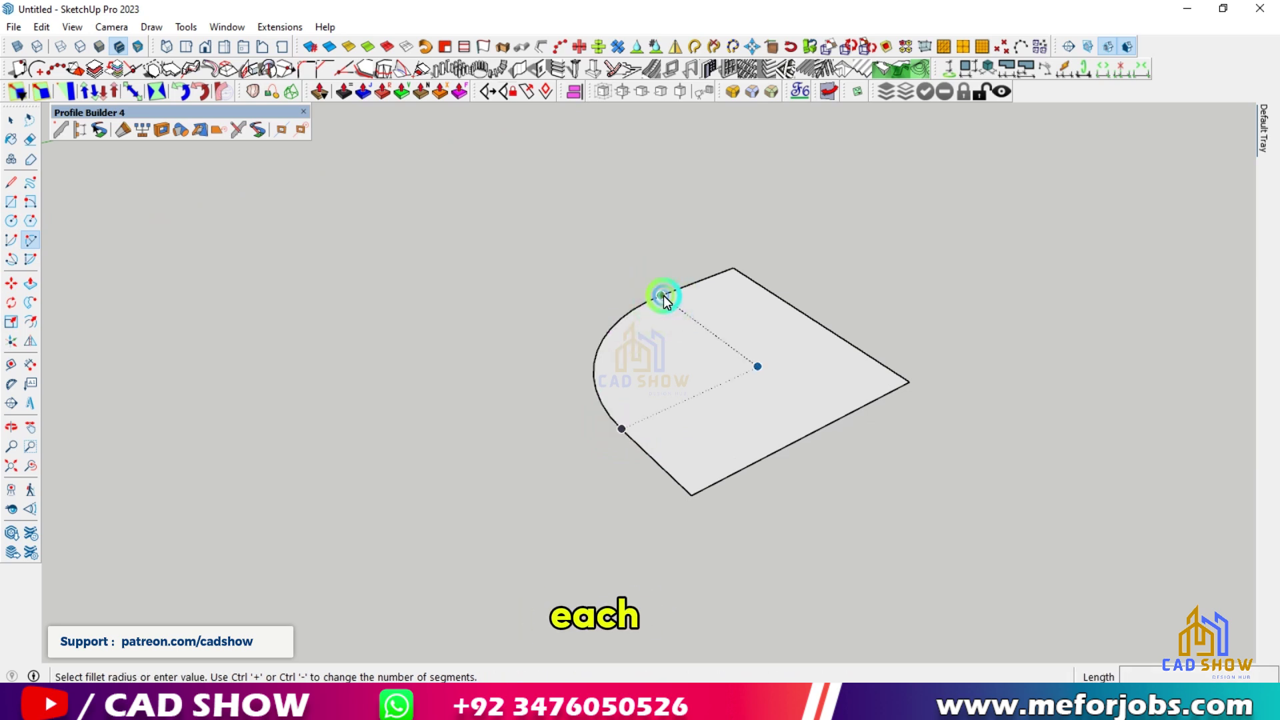
pyautogui.click(660, 296)
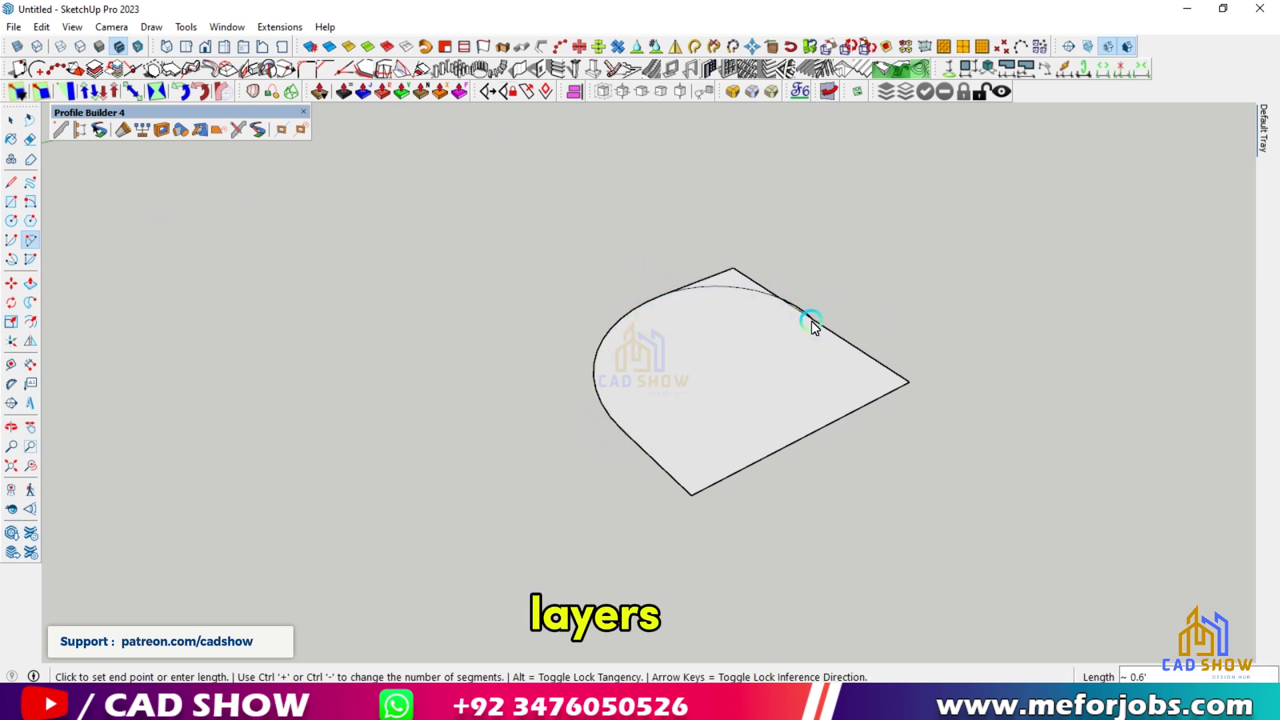
pyautogui.press('Escape')
pyautogui.hotkey('ctrl', 'z')
# Draw two tangent arcs, each about 0.7' long, meeting on one edge to round the square's left and far corners.
pyautogui.click(606, 412)
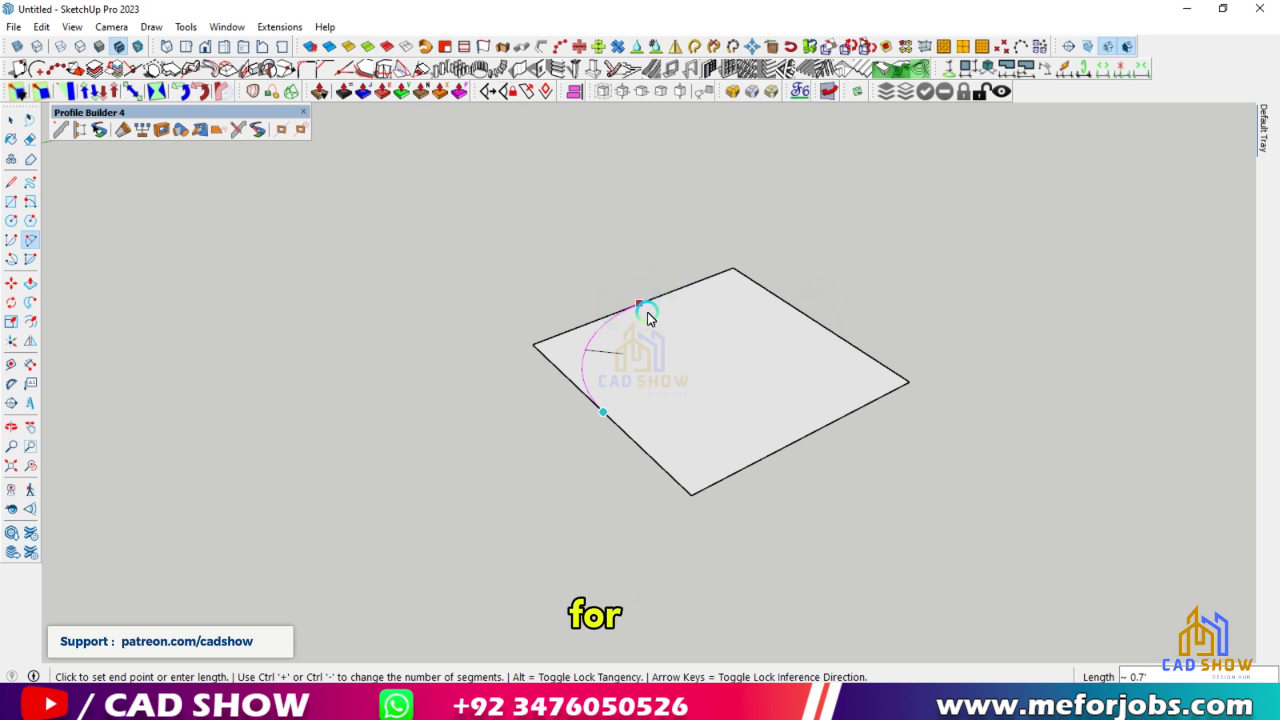
pyautogui.click(640, 304)
pyautogui.click(640, 304)
pyautogui.click(640, 304)
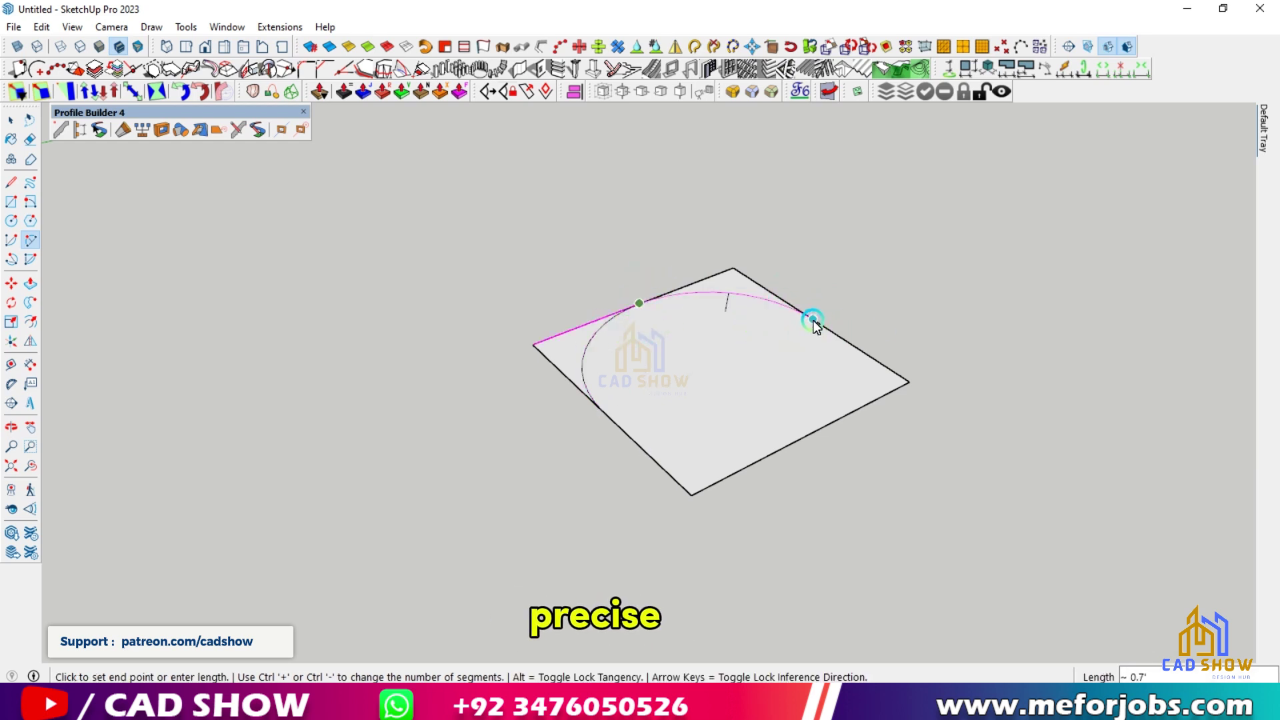
pyautogui.doubleClick(814, 321)
# Erase the leftover corner edges outside the two arcs so that only the rounded face remains.
pyautogui.click(31, 140)
pyautogui.moveTo(564, 326); pyautogui.dragTo(552, 373)
pyautogui.moveTo(684, 278); pyautogui.dragTo(778, 279)
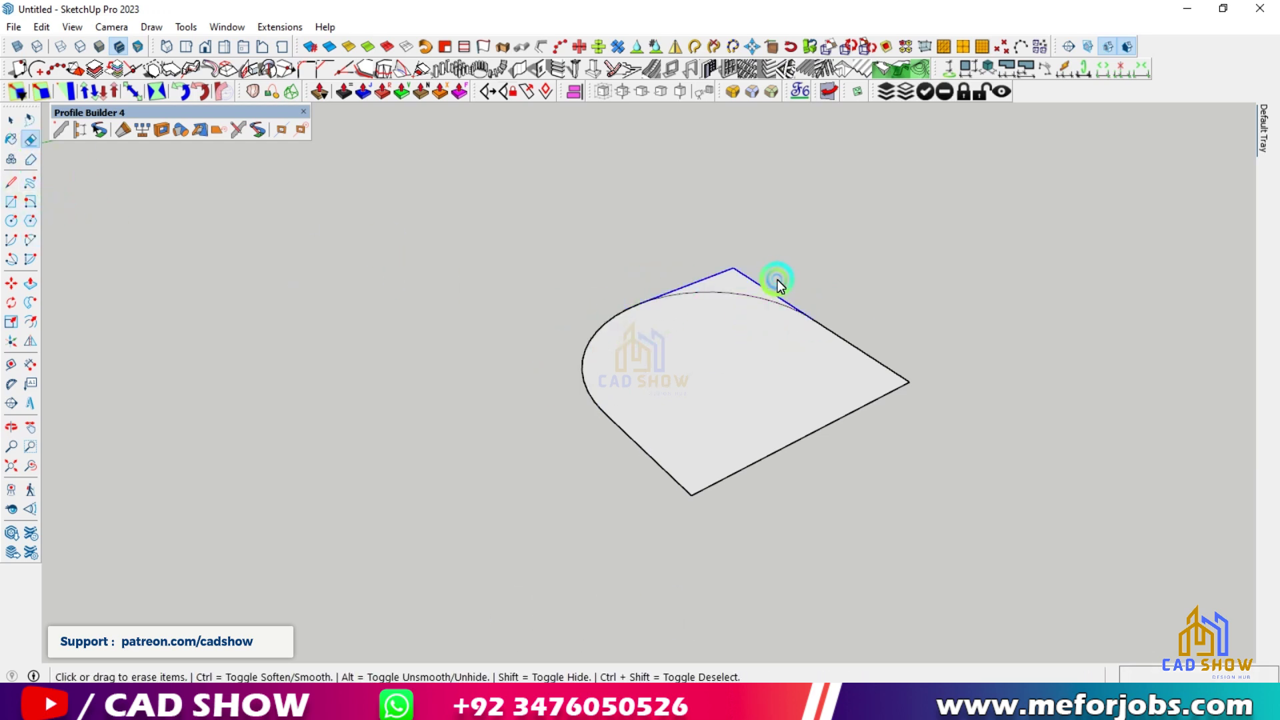
pyautogui.scroll(-3, 28, 143)
# Create a new hole profile from the rounded face, accepting the default name.
pyautogui.click(11, 120)
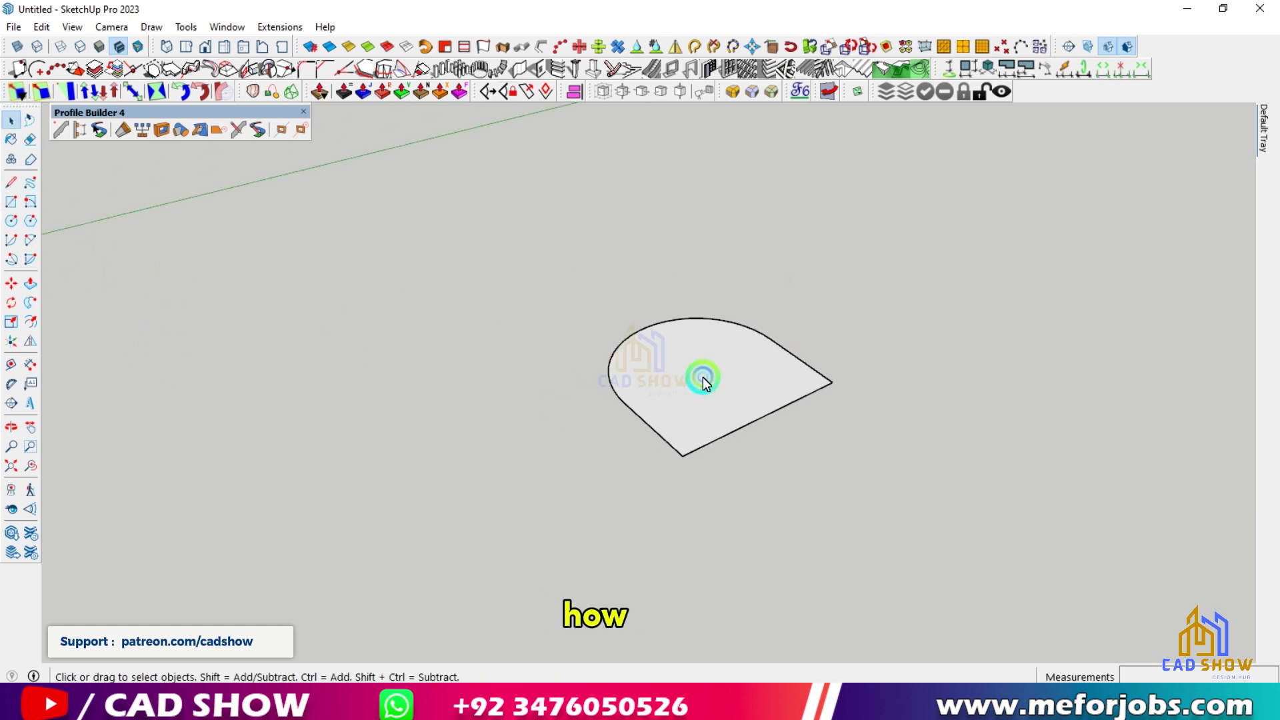
pyautogui.doubleClick(702, 377)
pyautogui.click(161, 130)
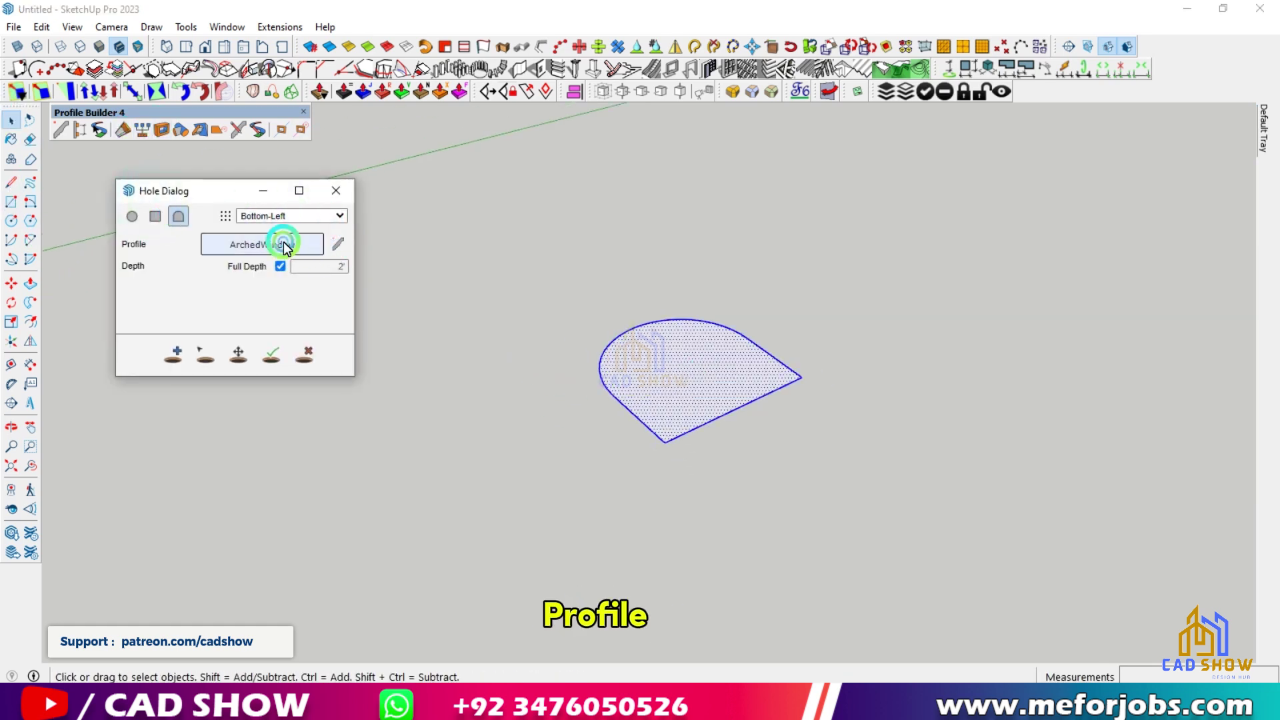
pyautogui.click(680, 360)
pyautogui.click(337, 244)
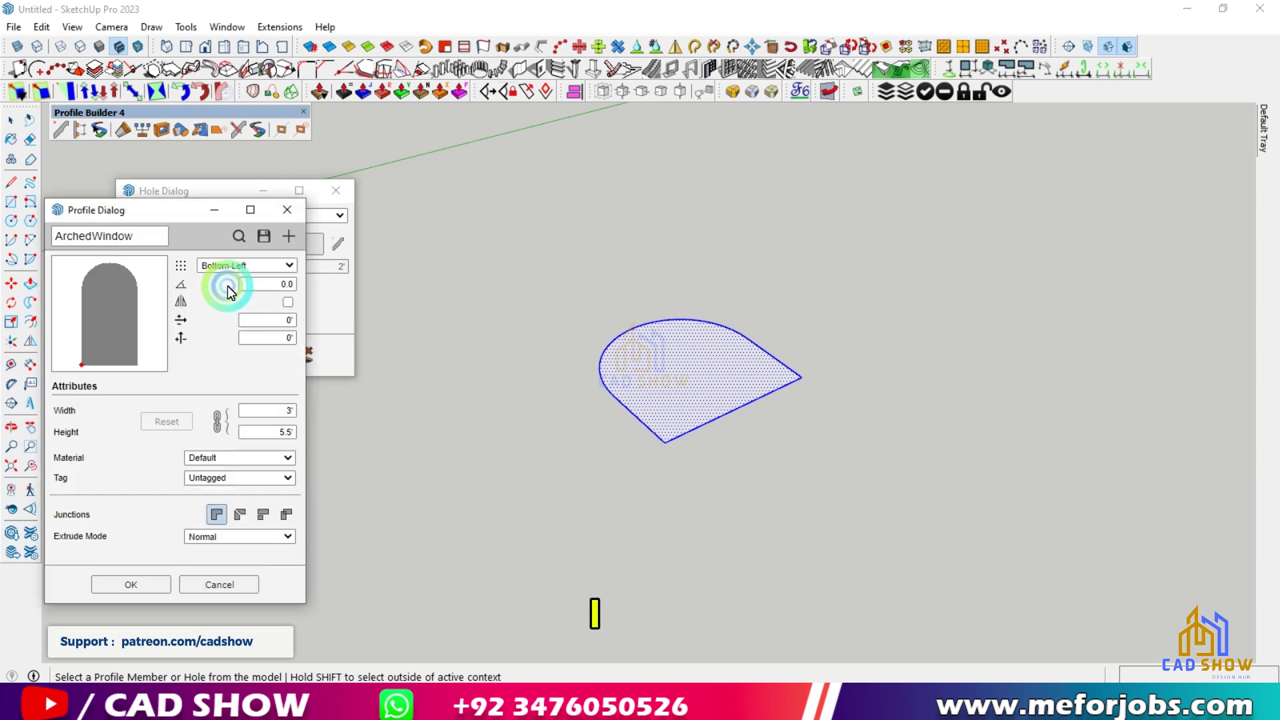
pyautogui.click(299, 234)
pyautogui.press('Return')
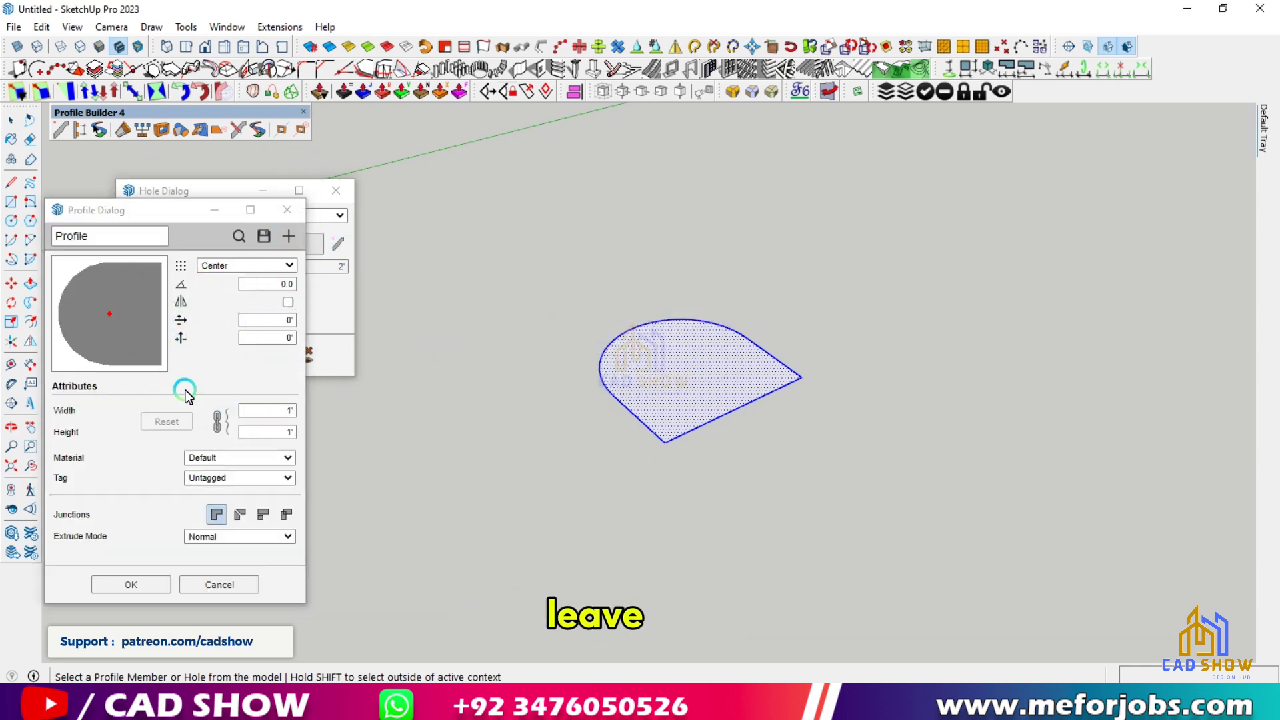
# Rotate the rounded hole profile until its arch faces up, trying 90 degrees first, and change its placement point from Top-Left to Bottom-Left.
pyautogui.click(276, 287)
pyautogui.write('90')
pyautogui.click(184, 360)
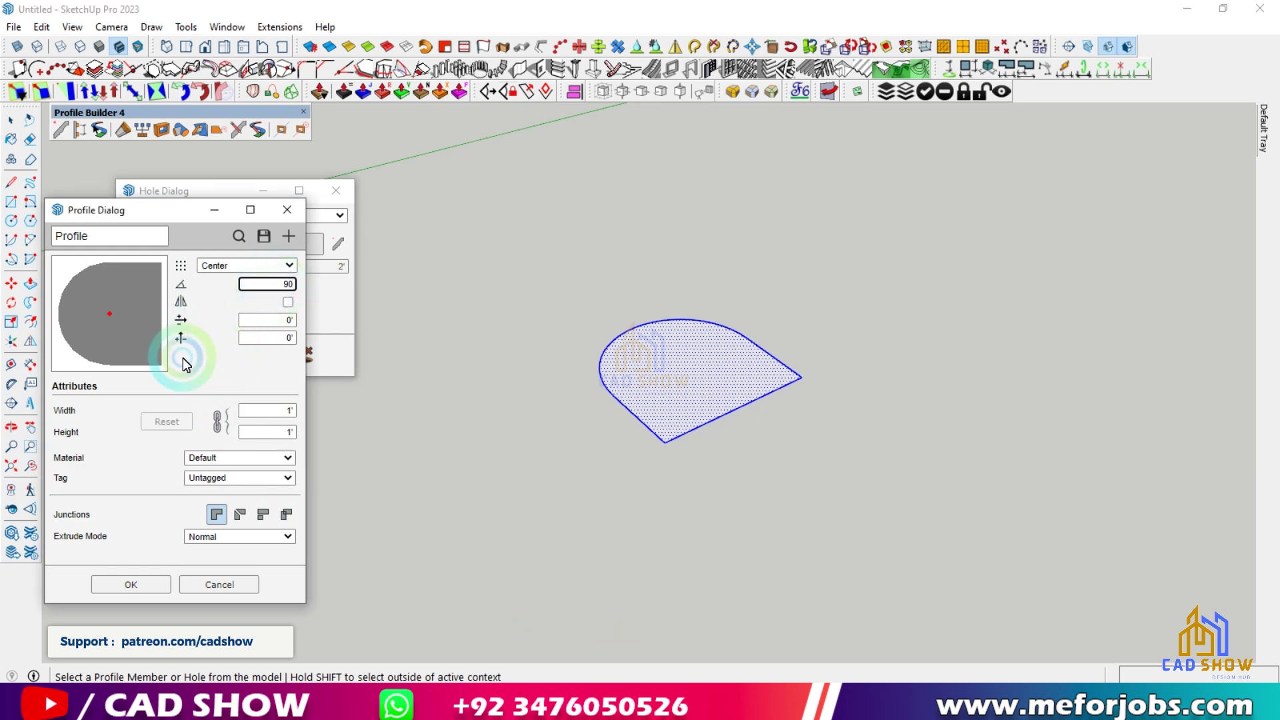
pyautogui.click(260, 266)
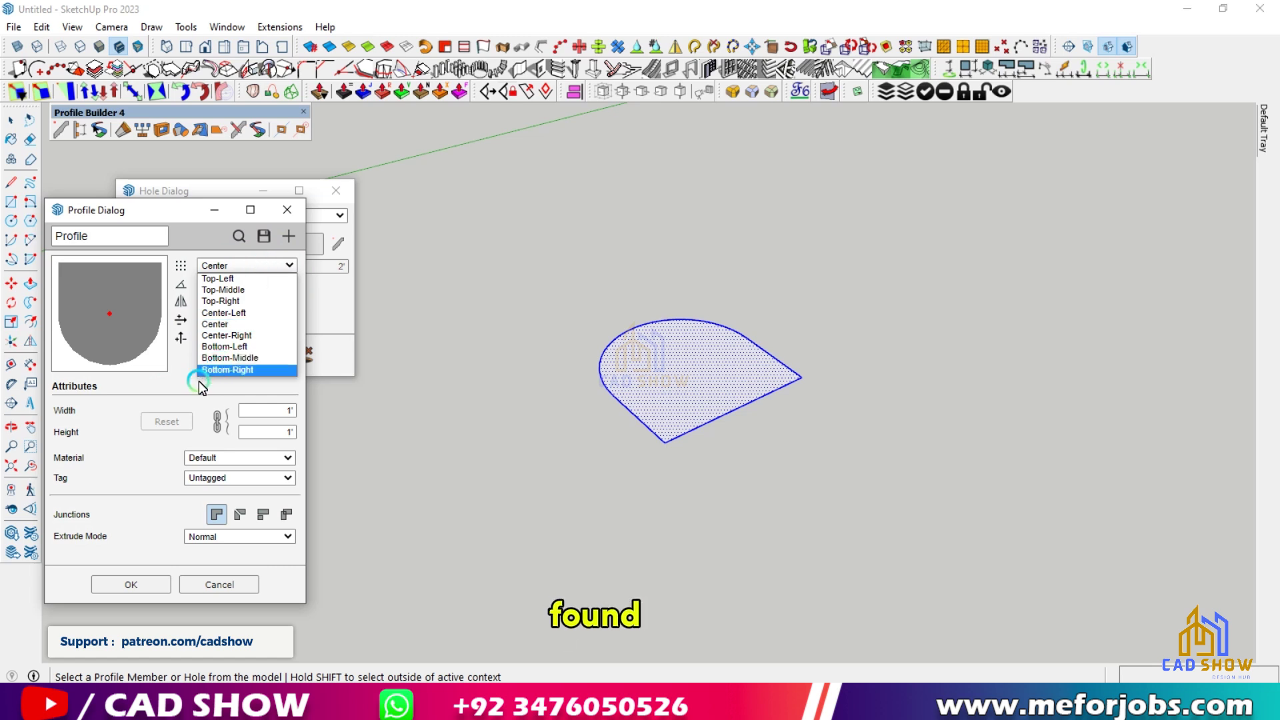
pyautogui.click(258, 283)
pyautogui.click(270, 265)
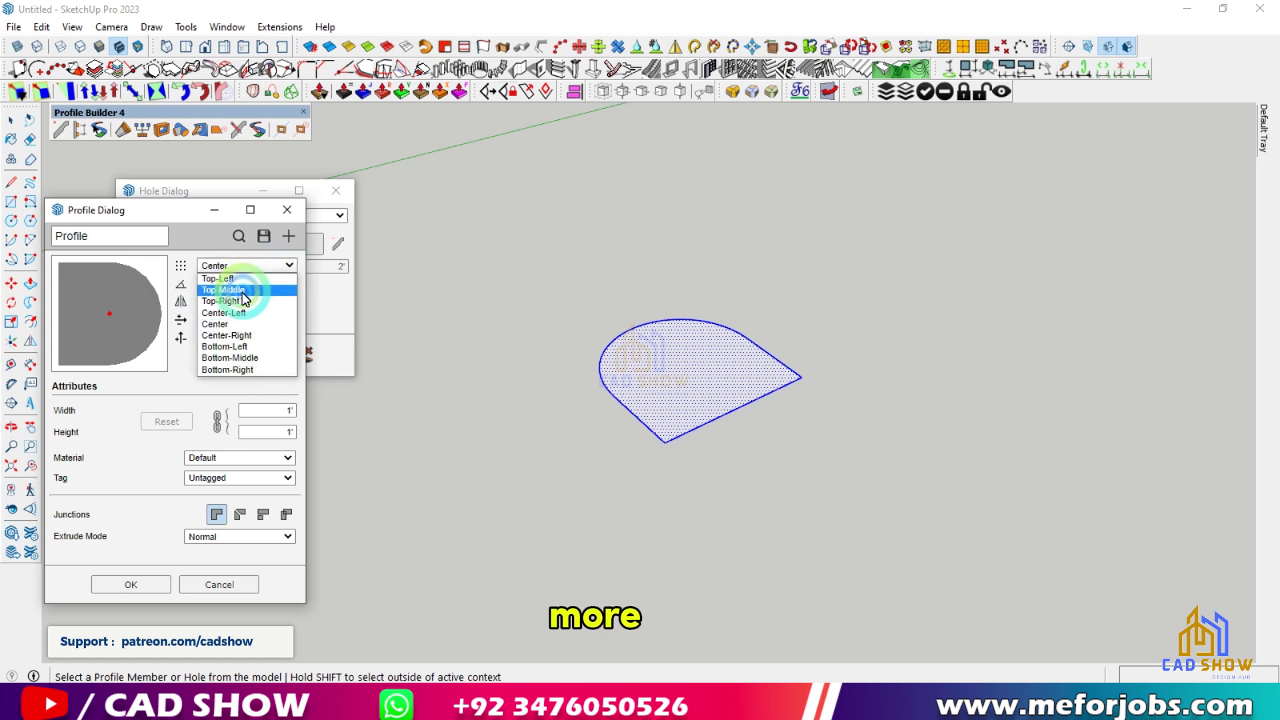
pyautogui.click(245, 279)
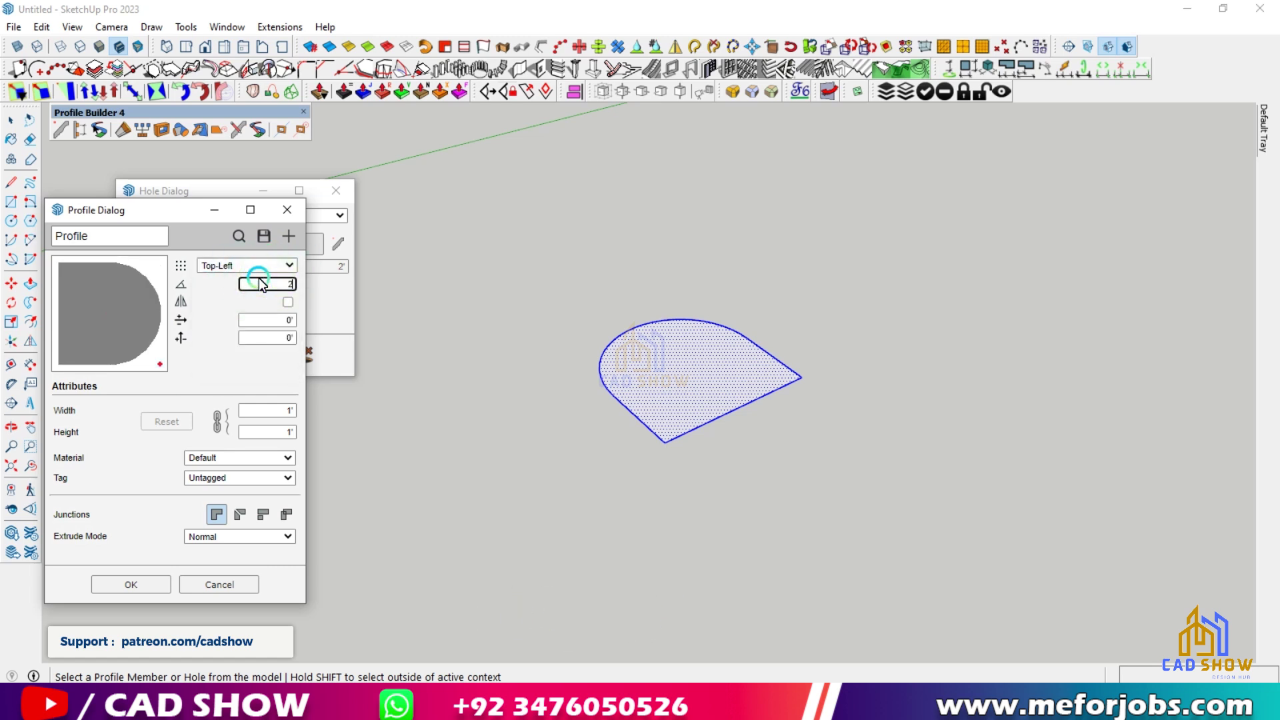
pyautogui.click(231, 269)
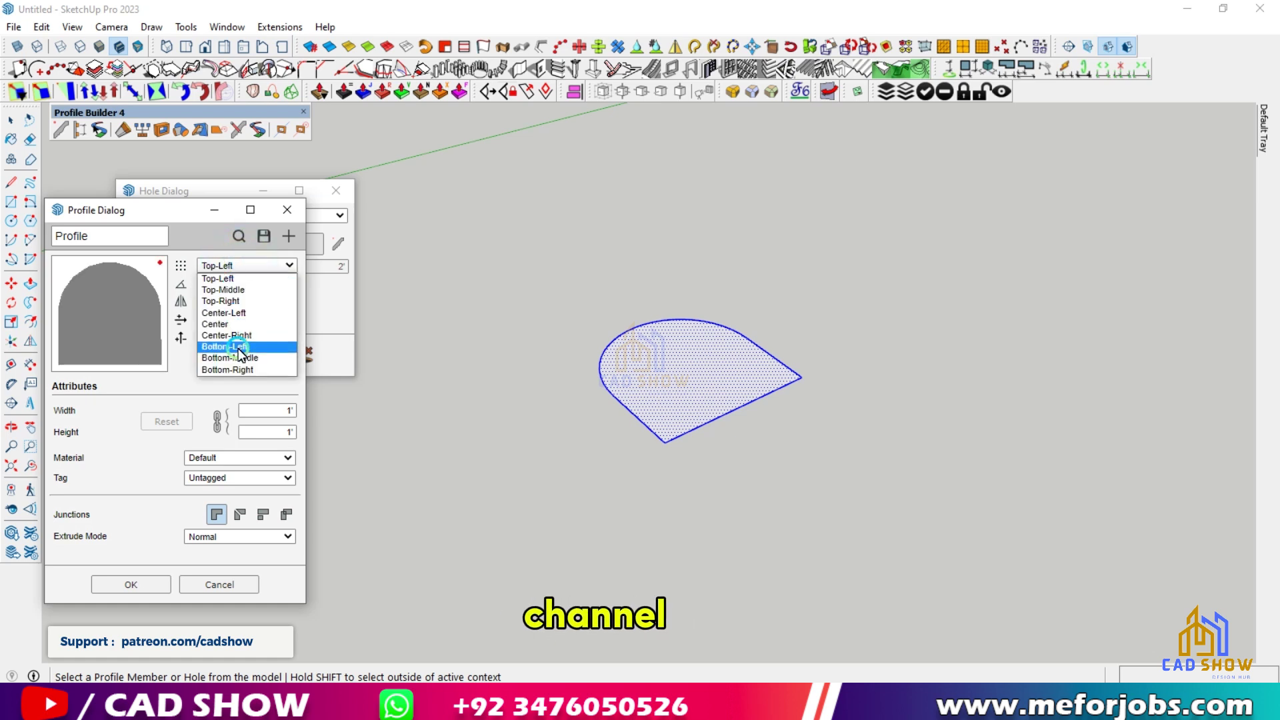
pyautogui.click(199, 350)
pyautogui.click(246, 266)
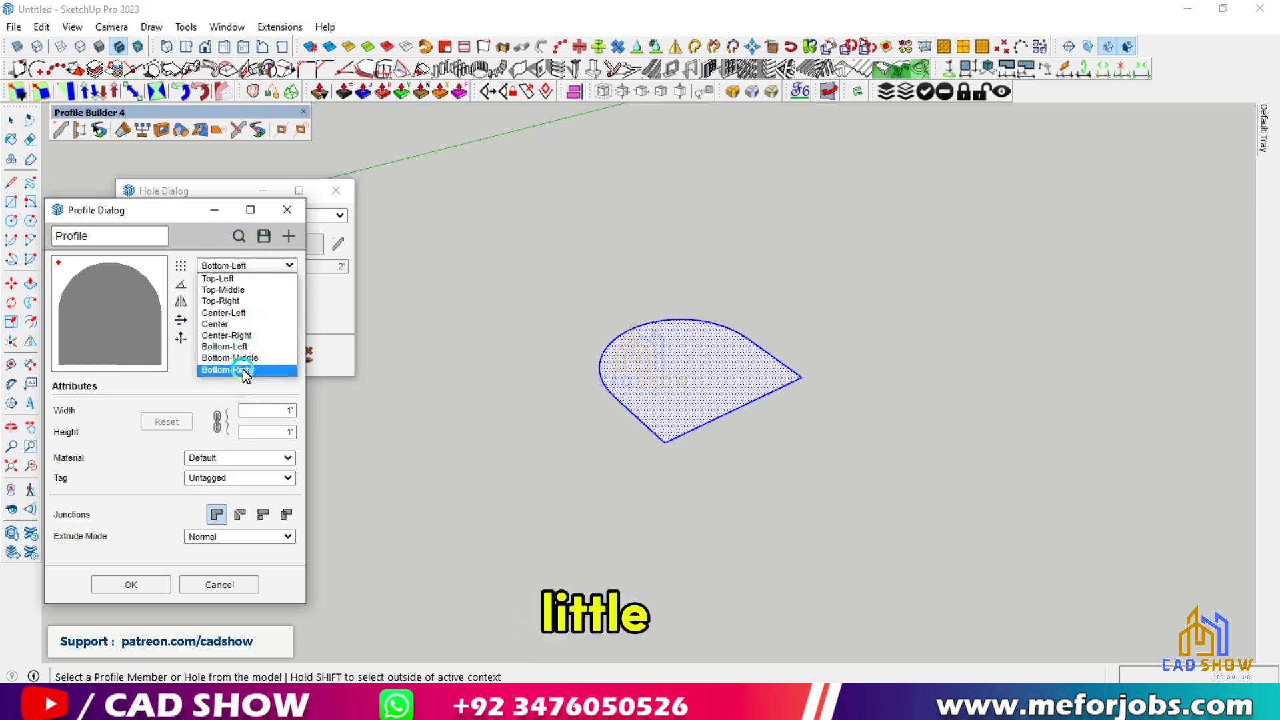
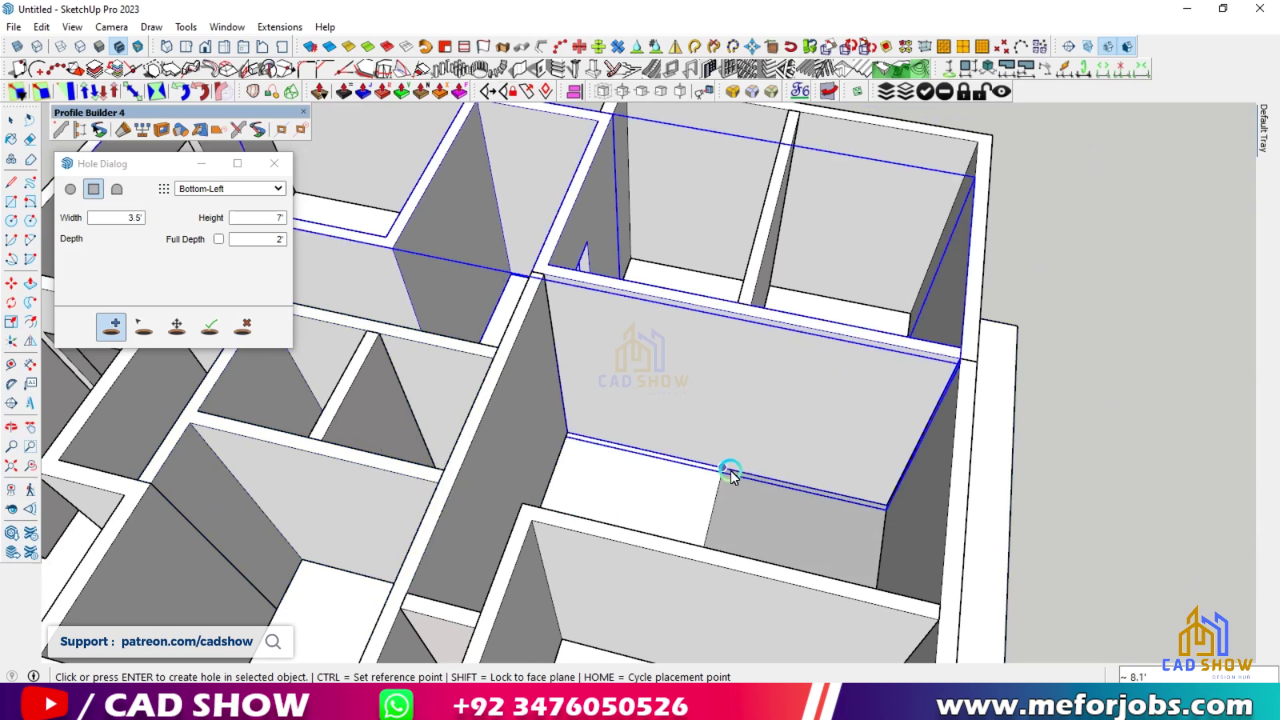
# Cut a 3.5' by 7' door opening at the floor line of the room's far wall, undoing and repeating the first placement.
pyautogui.click(730, 468)
pyautogui.hotkey('ctrl', 'z')
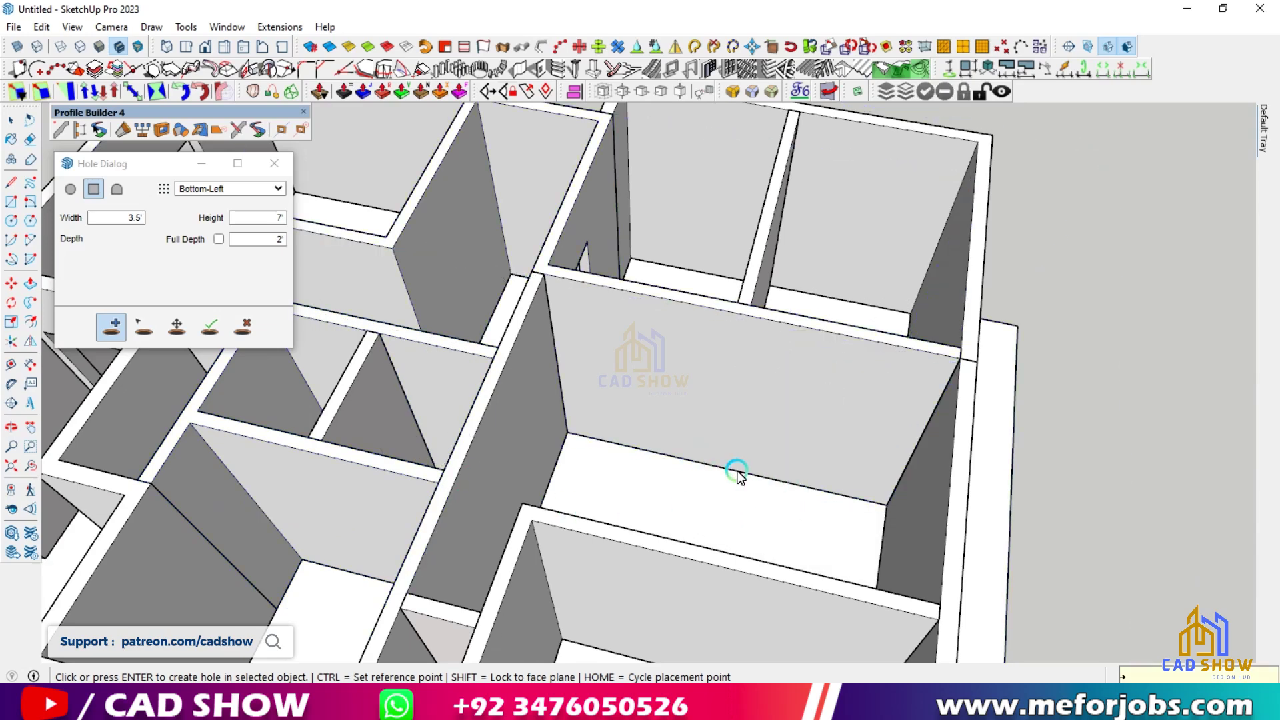
pyautogui.click(738, 466)
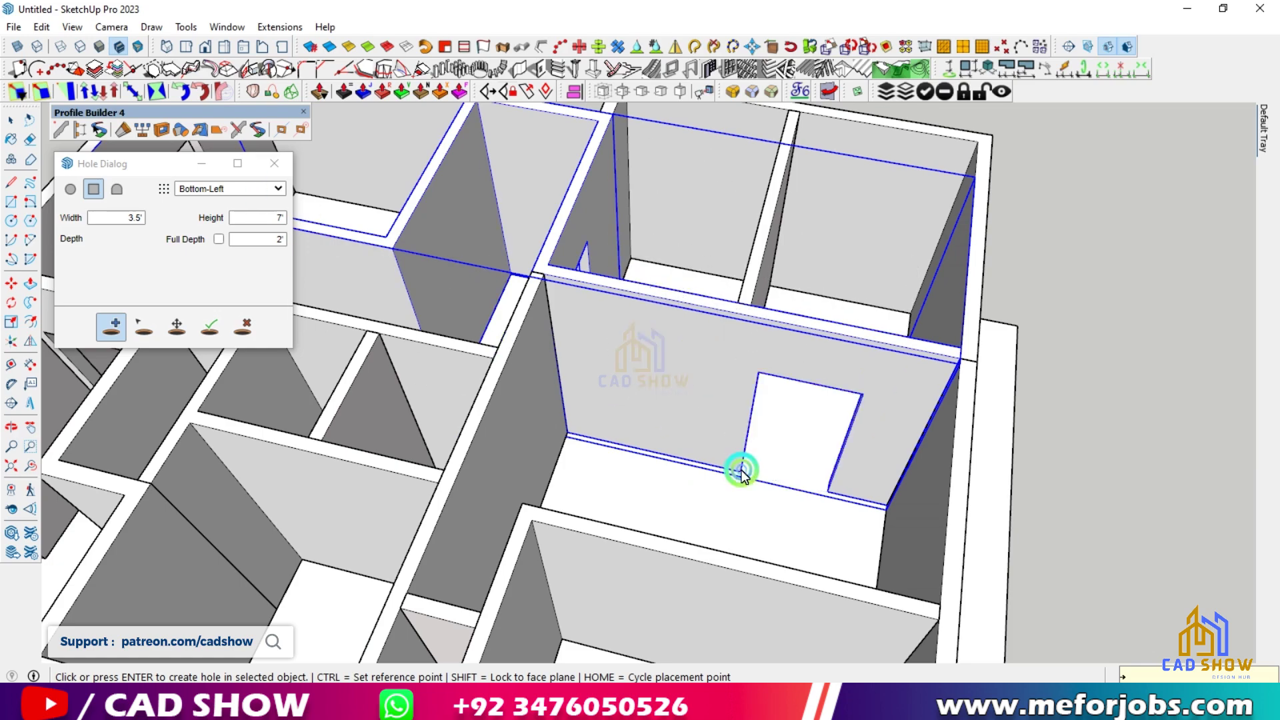
# Set the rectangular hole to 6' wide and 5' high and cut two window openings in the long outer wall beside the columned porch.
pyautogui.scroll(-3, 766, 346)
pyautogui.moveTo(766, 346); pyautogui.dragTo(559, 513, button='middle')
pyautogui.moveTo(487, 574); pyautogui.dragTo(958, 498, button='middle')
pyautogui.scroll(-3, 662, 574)
pyautogui.moveTo(663, 575); pyautogui.dragTo(464, 465, button='middle')
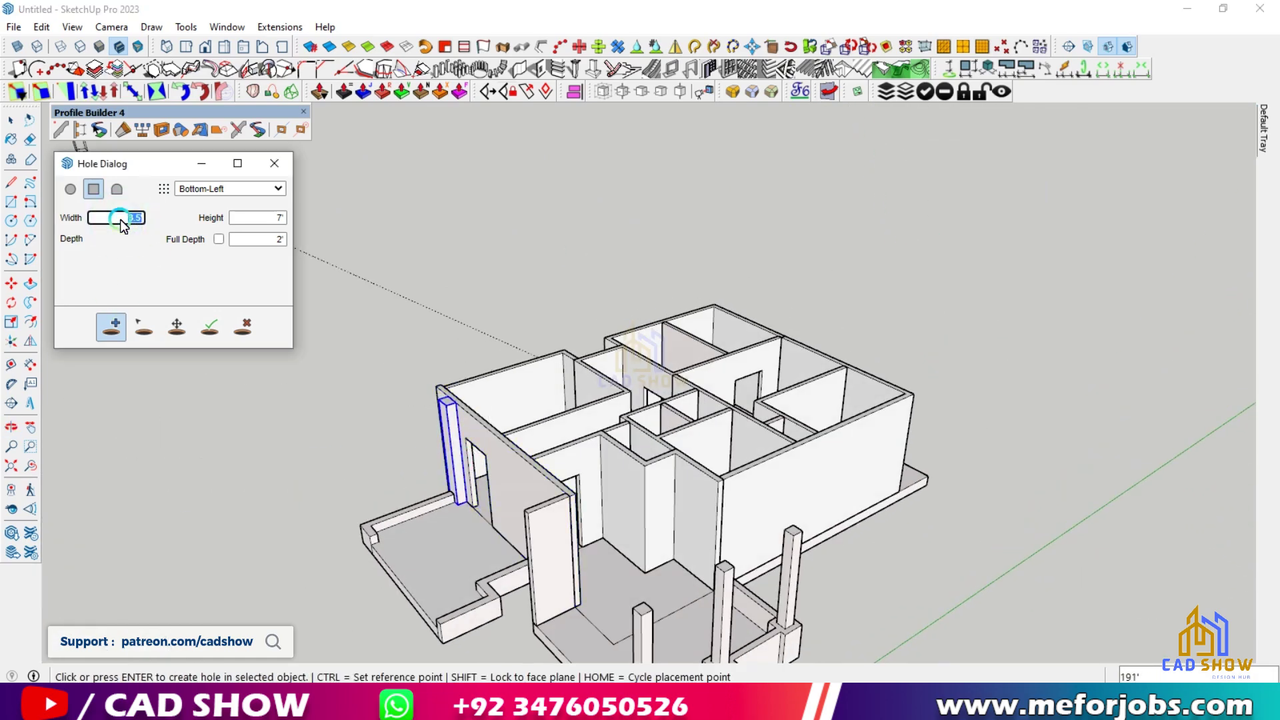
pyautogui.write('6')
pyautogui.click(252, 218)
pyautogui.write('5')
pyautogui.click(132, 339)
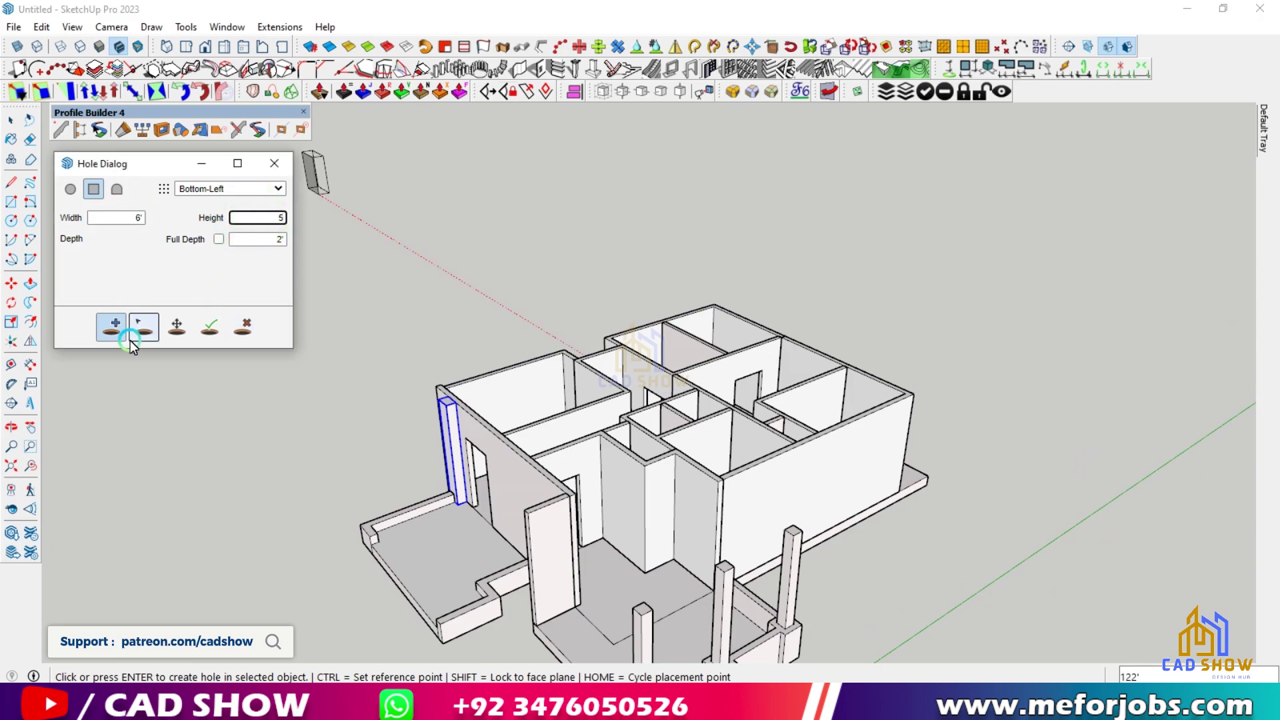
pyautogui.moveTo(586, 460); pyautogui.dragTo(492, 543, button='middle')
pyautogui.scroll(5, 486, 534)
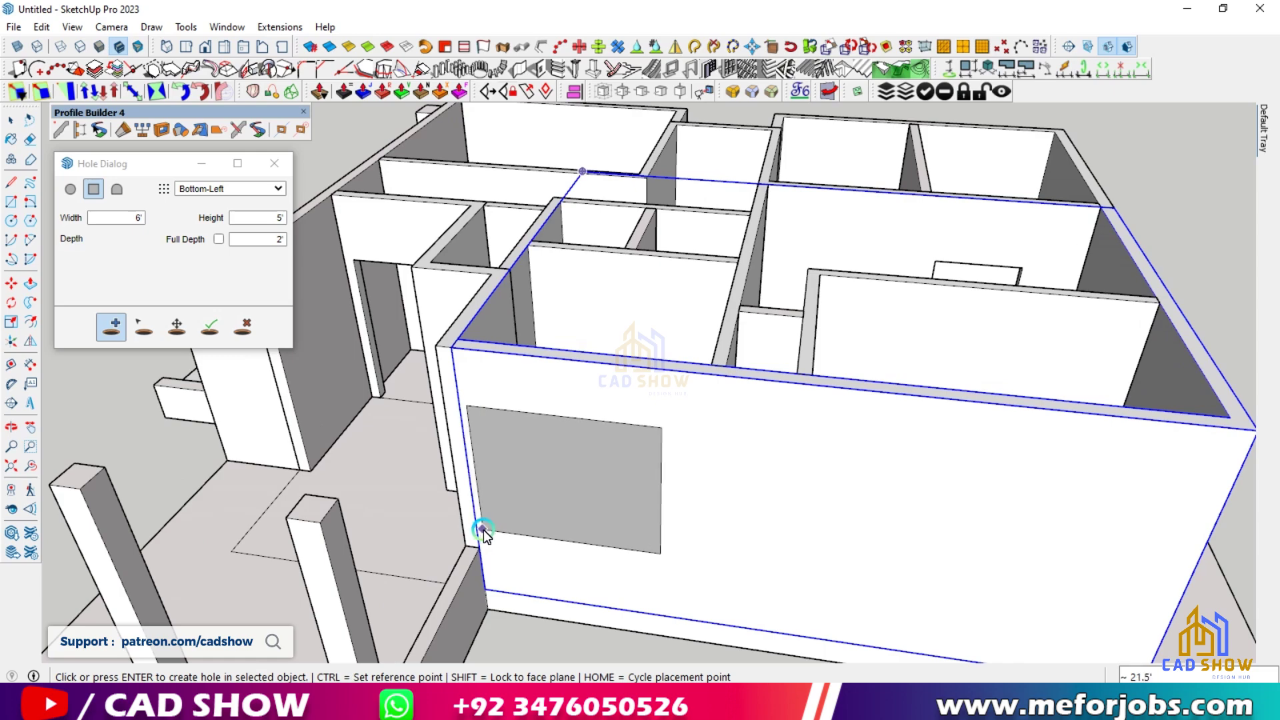
pyautogui.click(490, 529)
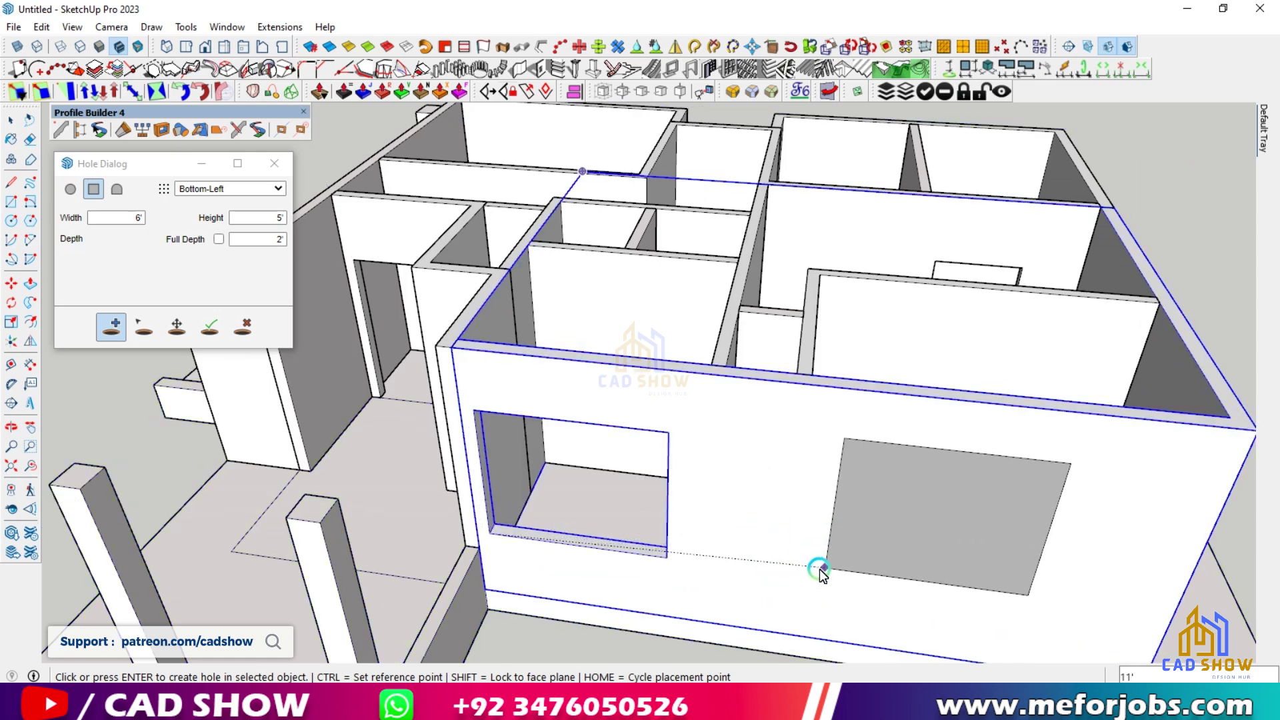
pyautogui.scroll(-8, 800, 534)
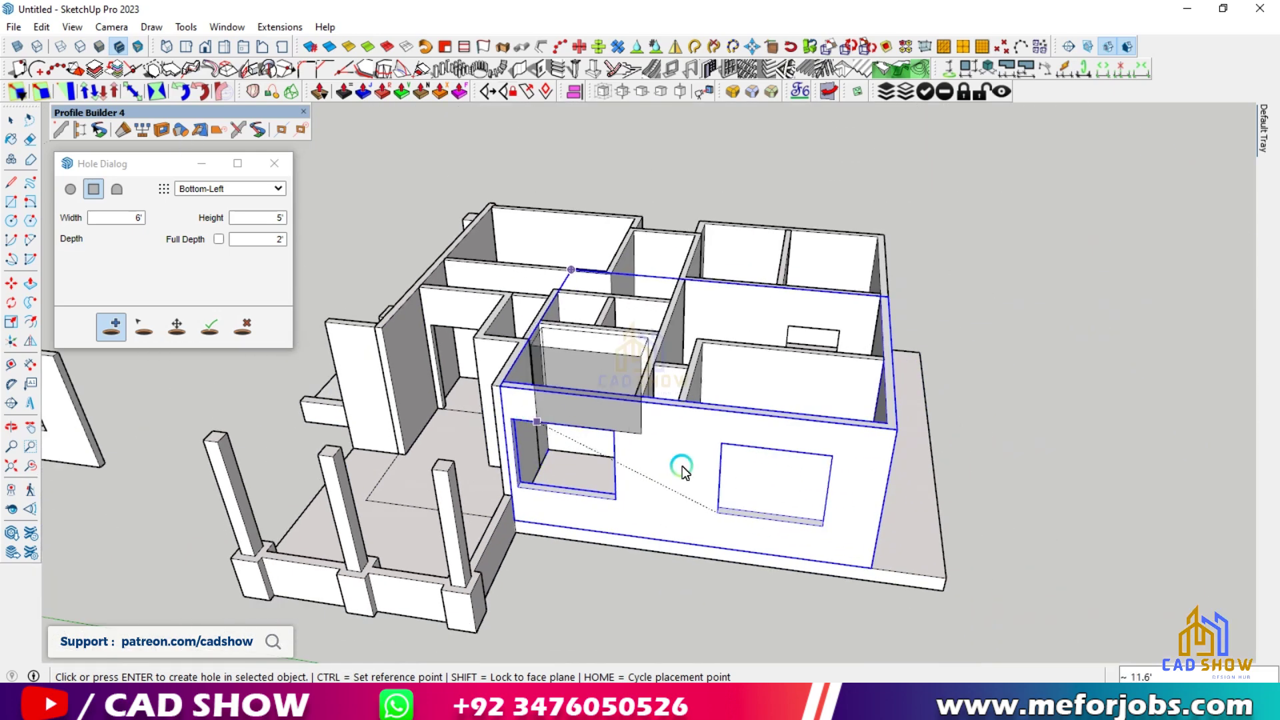
# Cut a 6' by 5' window opening in the projecting room's outer wall around the corner from the terrace.
pyautogui.moveTo(686, 458); pyautogui.dragTo(528, 498, button='middle')
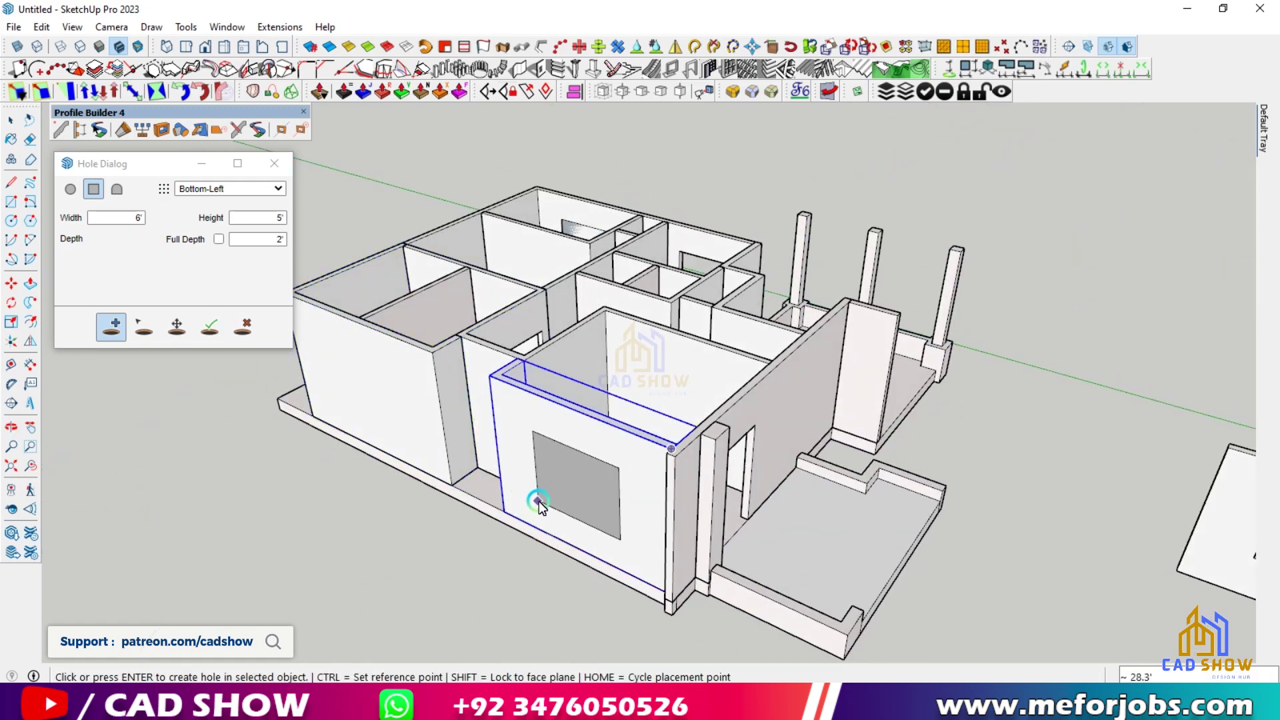
pyautogui.scroll(-6, 546, 507)
pyautogui.moveTo(545, 506); pyautogui.dragTo(562, 461, button='middle')
# Set the hole to 3' wide and 7' high and try to cut a second door opening in the terrace wall.
pyautogui.scroll(5, 563, 460)
pyautogui.moveTo(585, 543); pyautogui.dragTo(595, 472, button='middle')
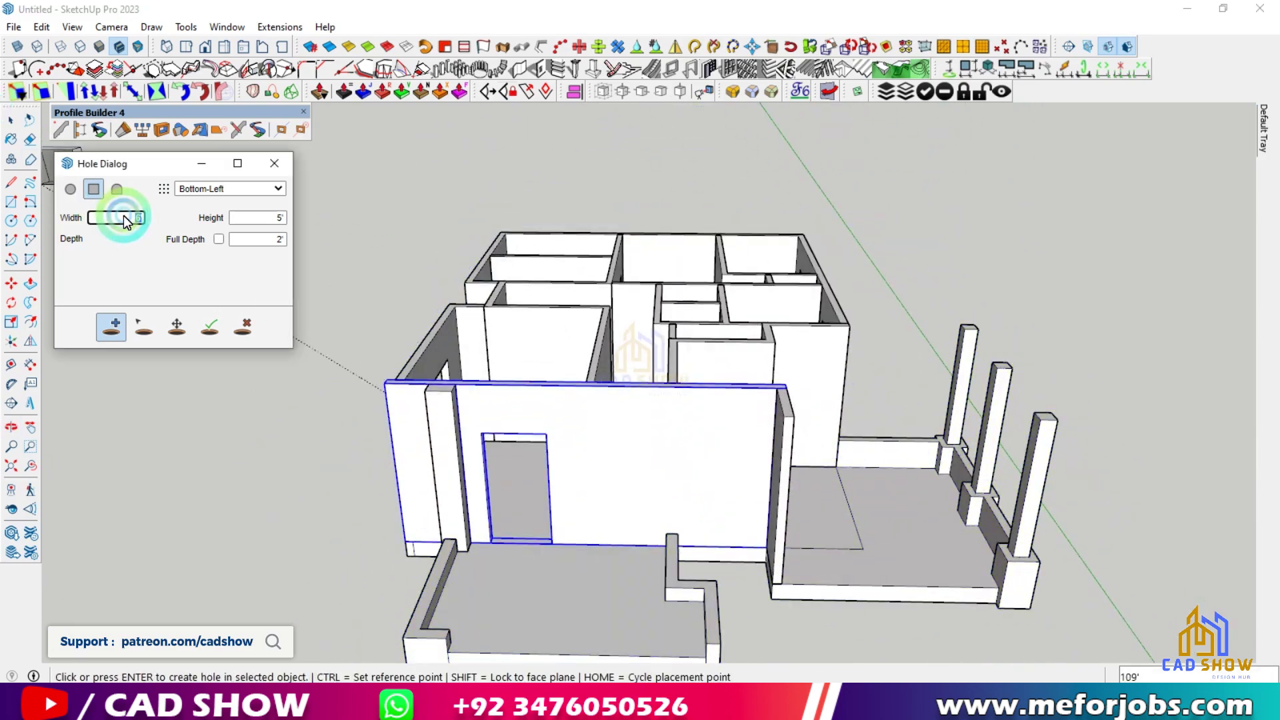
pyautogui.click(111, 326)
pyautogui.click(601, 543)
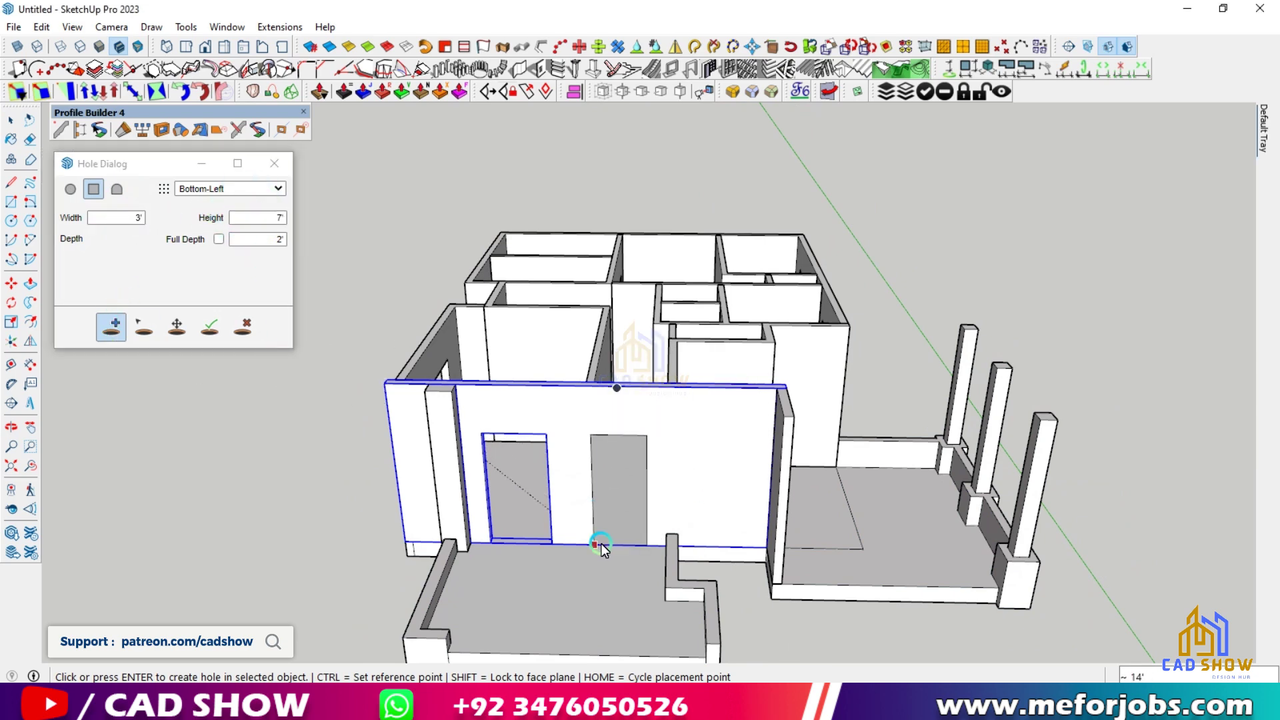
pyautogui.scroll(2, 599, 546)
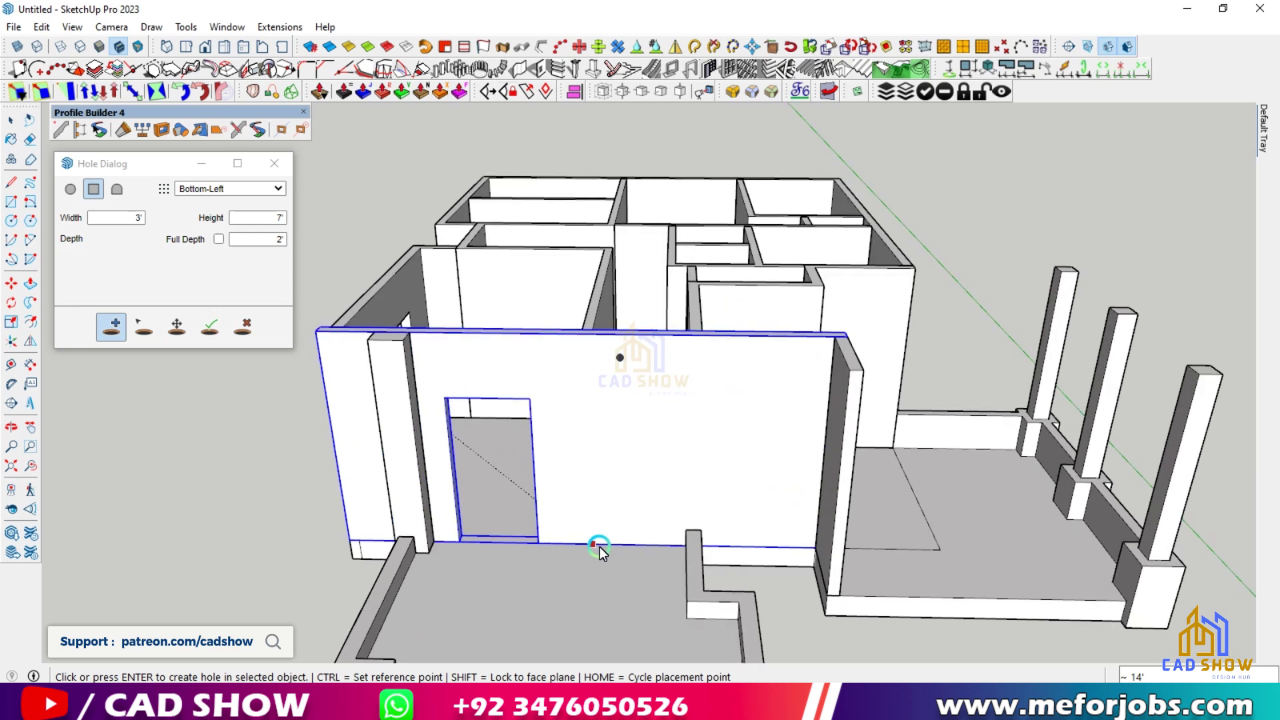
pyautogui.click(599, 545)
pyautogui.hotkey('ctrl', 'z')
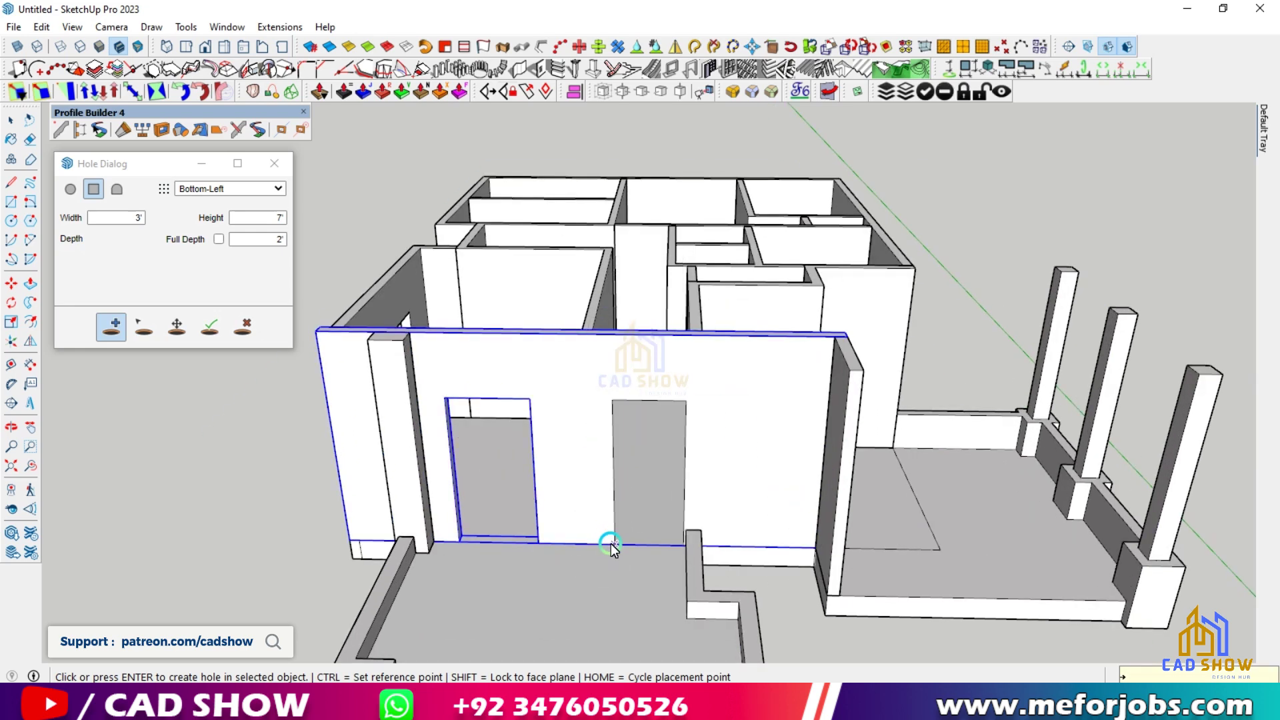
# Set the hole depth to 3' and cut the 3' by 7' opening in the terrace wall beside the existing doorway.
pyautogui.moveTo(560, 527); pyautogui.dragTo(507, 567, button='middle')
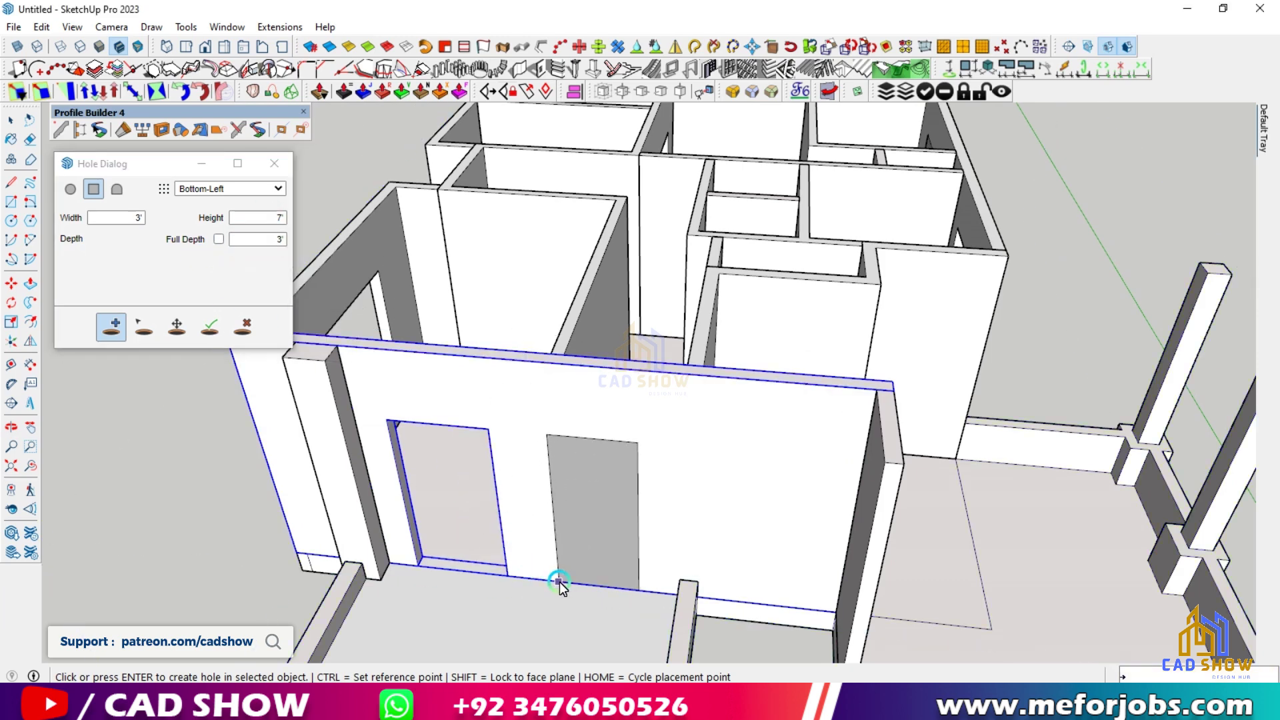
pyautogui.click(562, 580)
pyautogui.hotkey('ctrl', 'z')
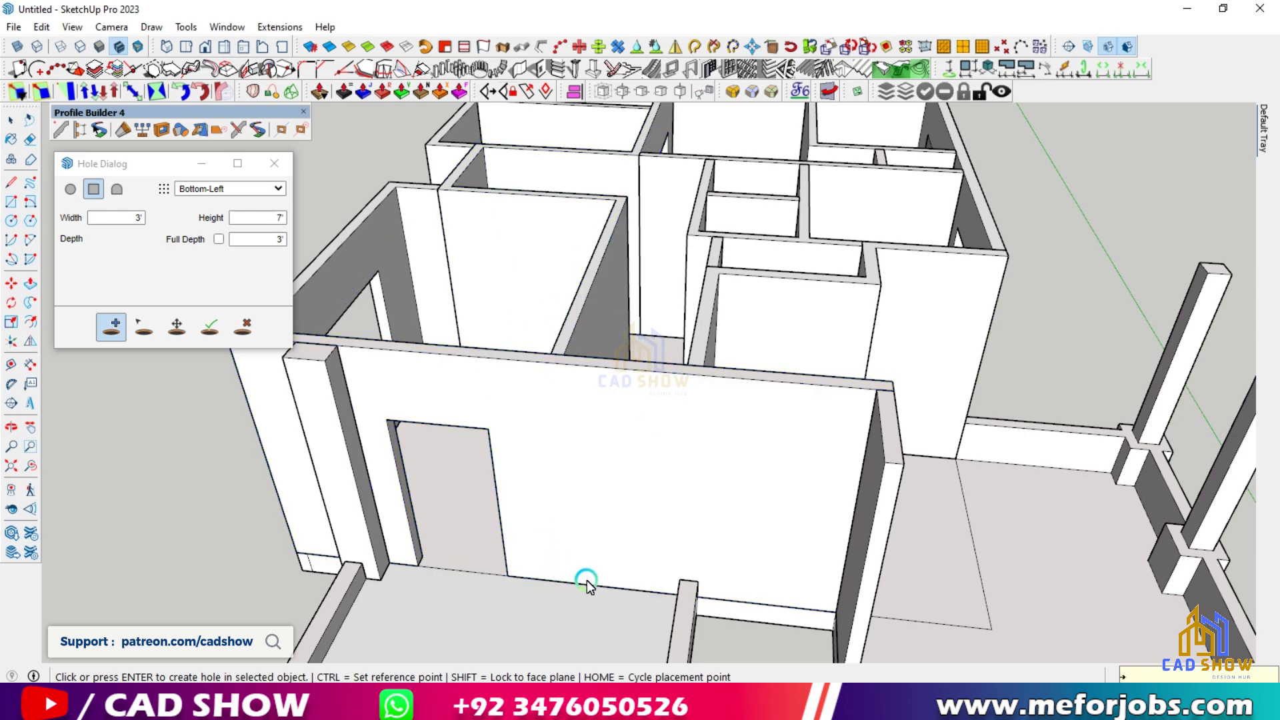
pyautogui.click(580, 587)
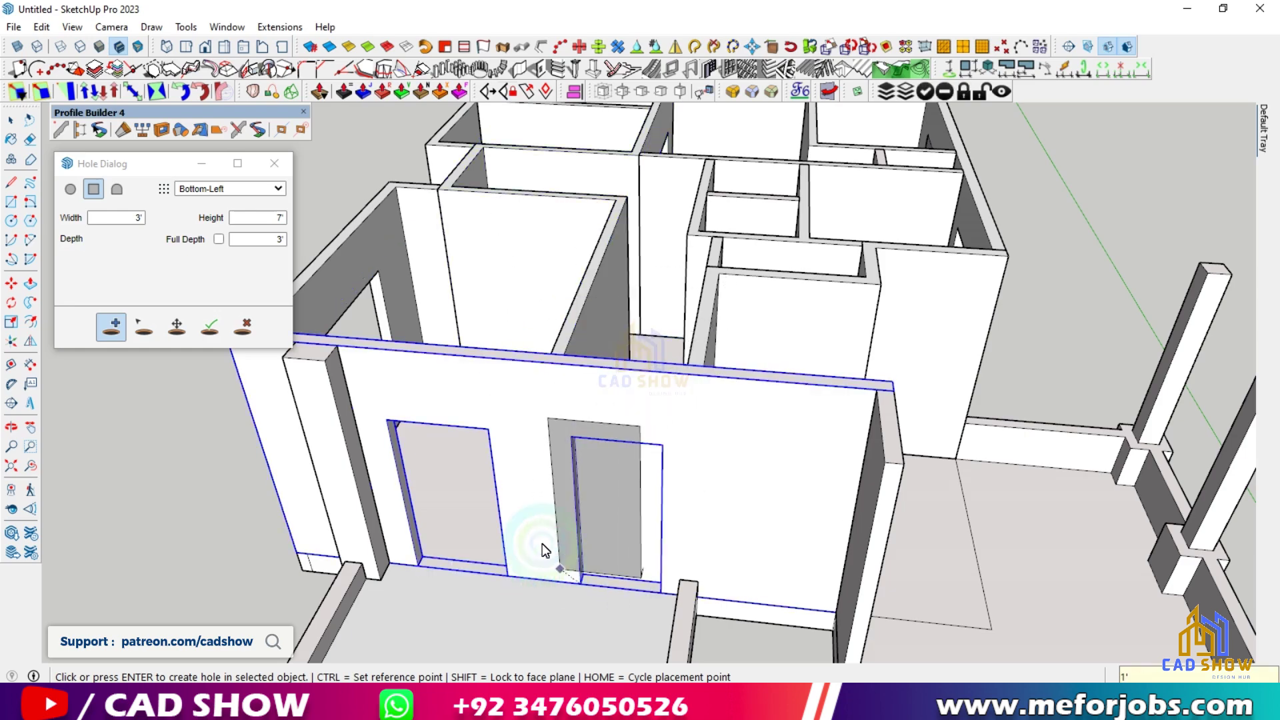
# Cut a 3' by 7' door opening at the foot of the interior passage wall, starting from its corner.
pyautogui.scroll(-5, 542, 543)
pyautogui.moveTo(519, 473); pyautogui.dragTo(508, 329, button='middle')
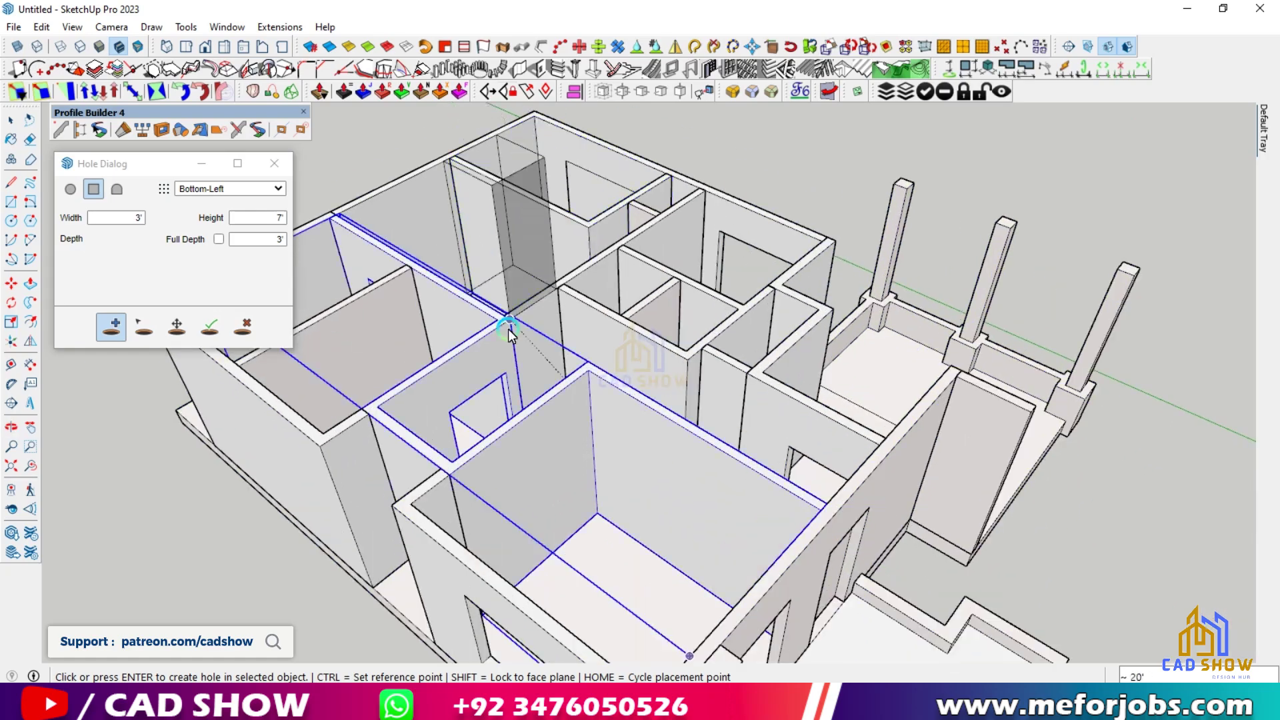
pyautogui.scroll(6, 476, 518)
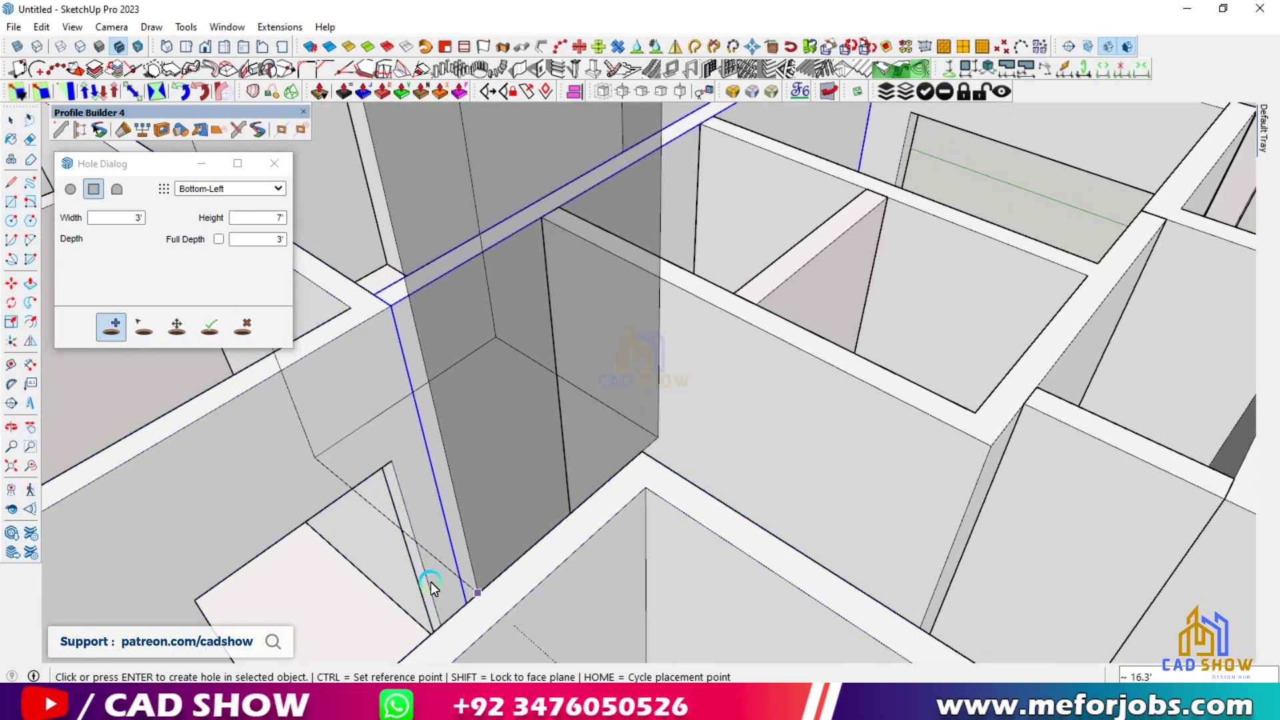
pyautogui.scroll(1, 433, 586)
pyautogui.scroll(-1, 704, 245)
pyautogui.moveTo(707, 248); pyautogui.dragTo(569, 492, button='middle')
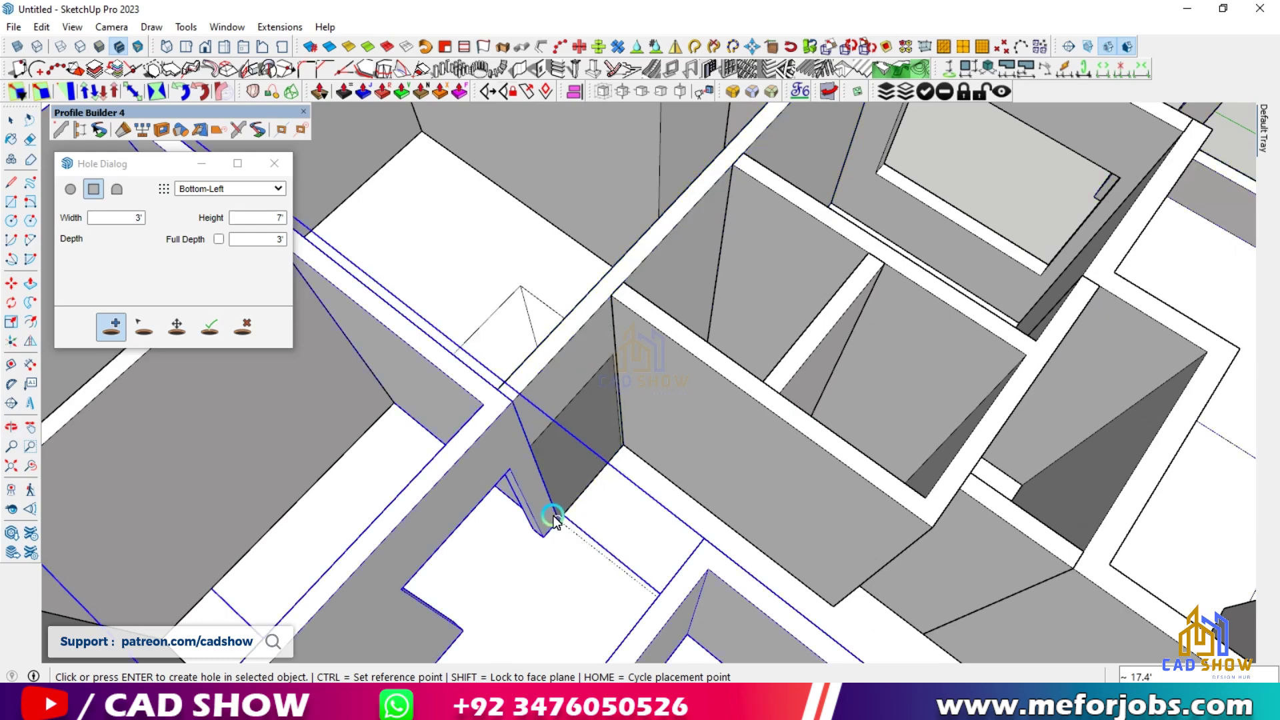
pyautogui.click(553, 517)
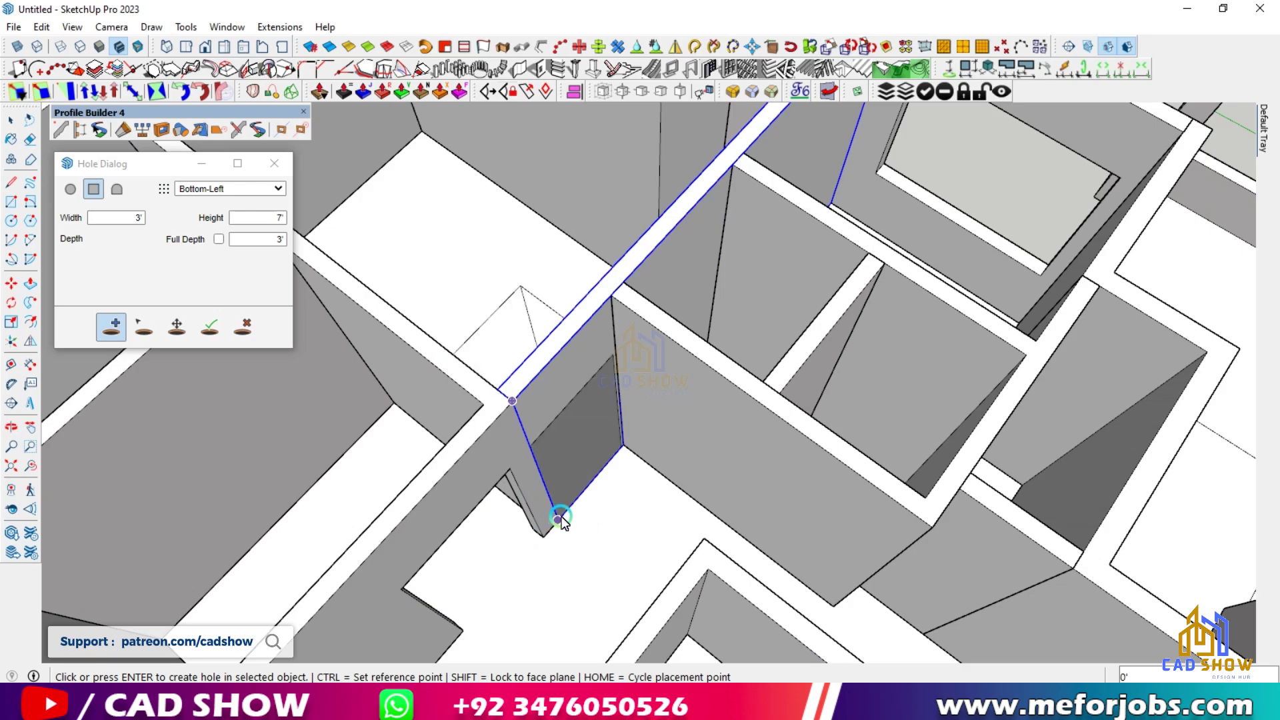
# Cut another 3' by 7' door opening close to the corner of the interior wall facing the passage.
pyautogui.scroll(2, 517, 405)
pyautogui.scroll(-5, 517, 405)
pyautogui.moveTo(492, 338); pyautogui.dragTo(848, 392, button='middle')
pyautogui.scroll(5, 520, 461)
pyautogui.scroll(3, 520, 461)
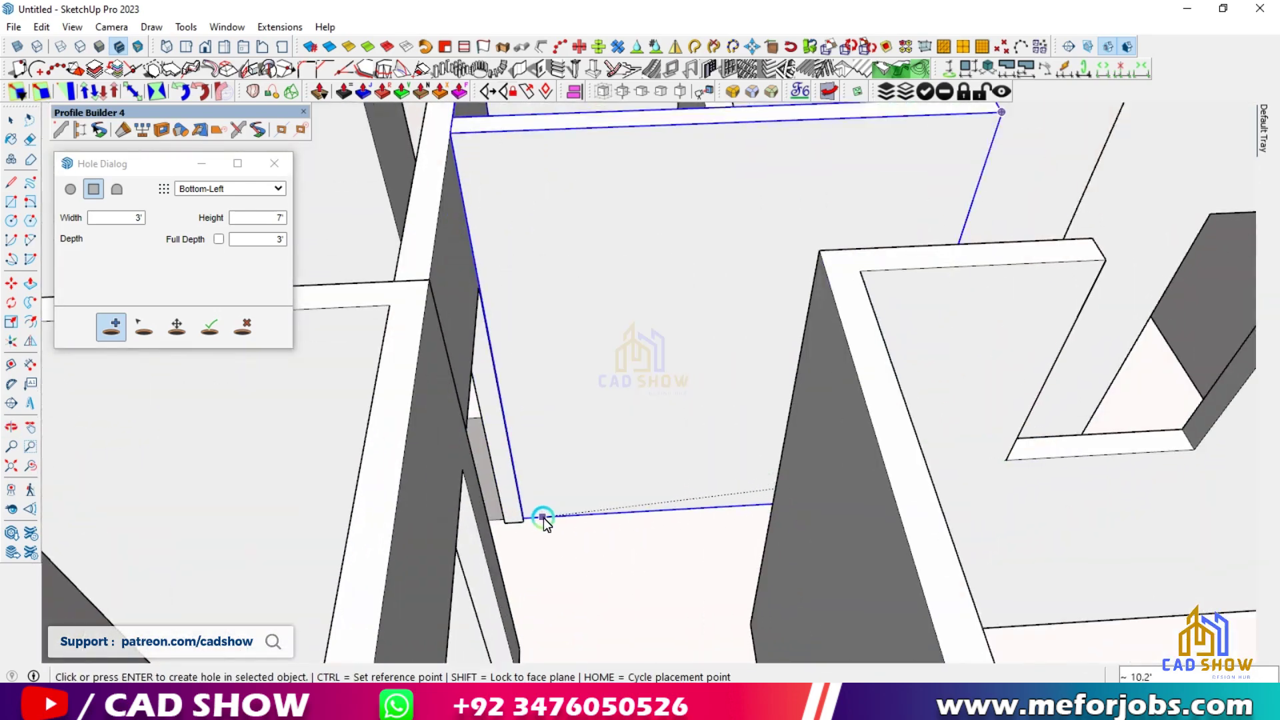
pyautogui.scroll(-2, 542, 517)
# Cut a 3' by 7' door opening in the recessed wall between the two projecting rooms.
pyautogui.scroll(-5, 542, 475)
pyautogui.moveTo(560, 280); pyautogui.dragTo(494, 252, button='middle')
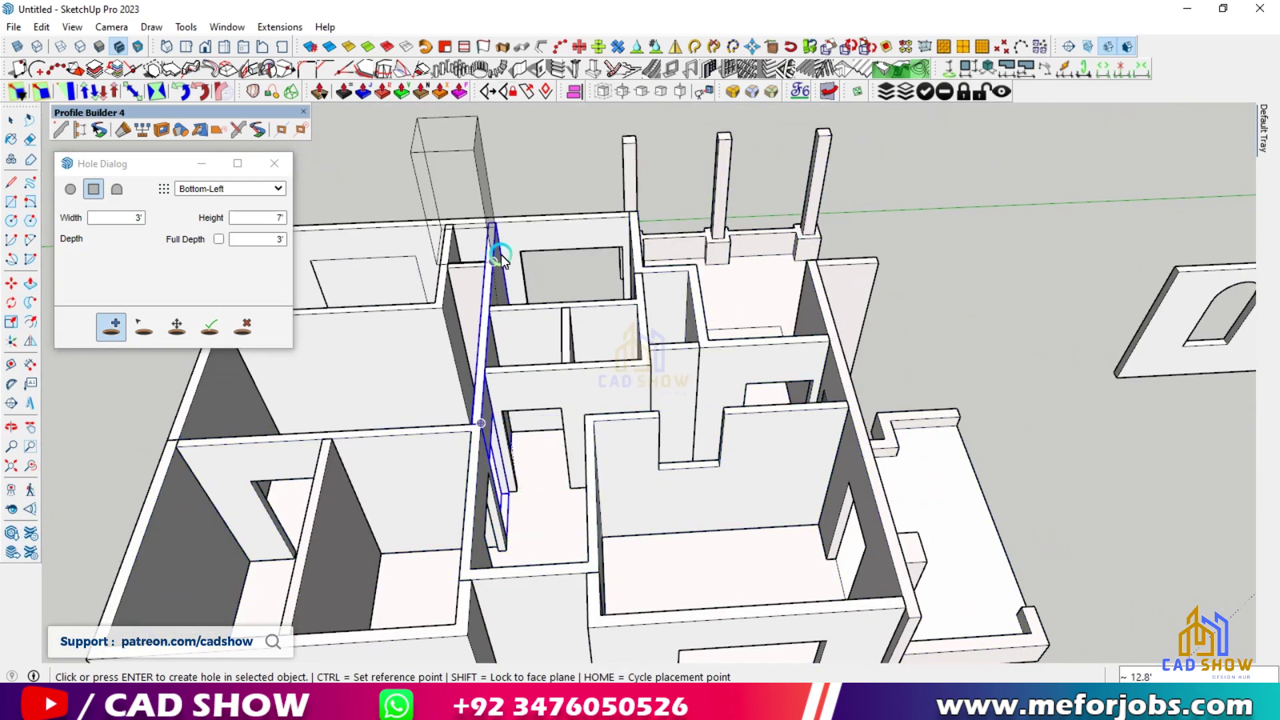
pyautogui.scroll(5, 494, 251)
pyautogui.moveTo(387, 467); pyautogui.dragTo(409, 363, button='middle')
pyautogui.scroll(-3, 408, 363)
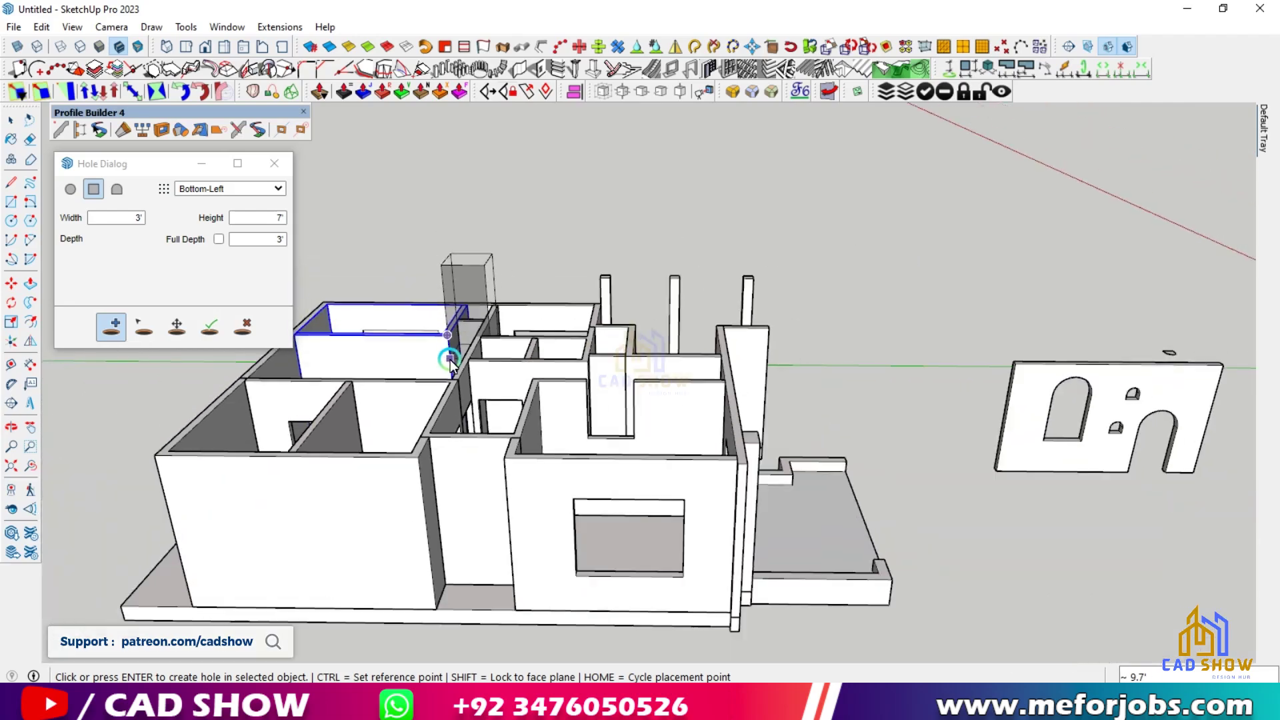
pyautogui.scroll(5, 429, 517)
pyautogui.click(474, 562)
pyautogui.scroll(-5, 551, 429)
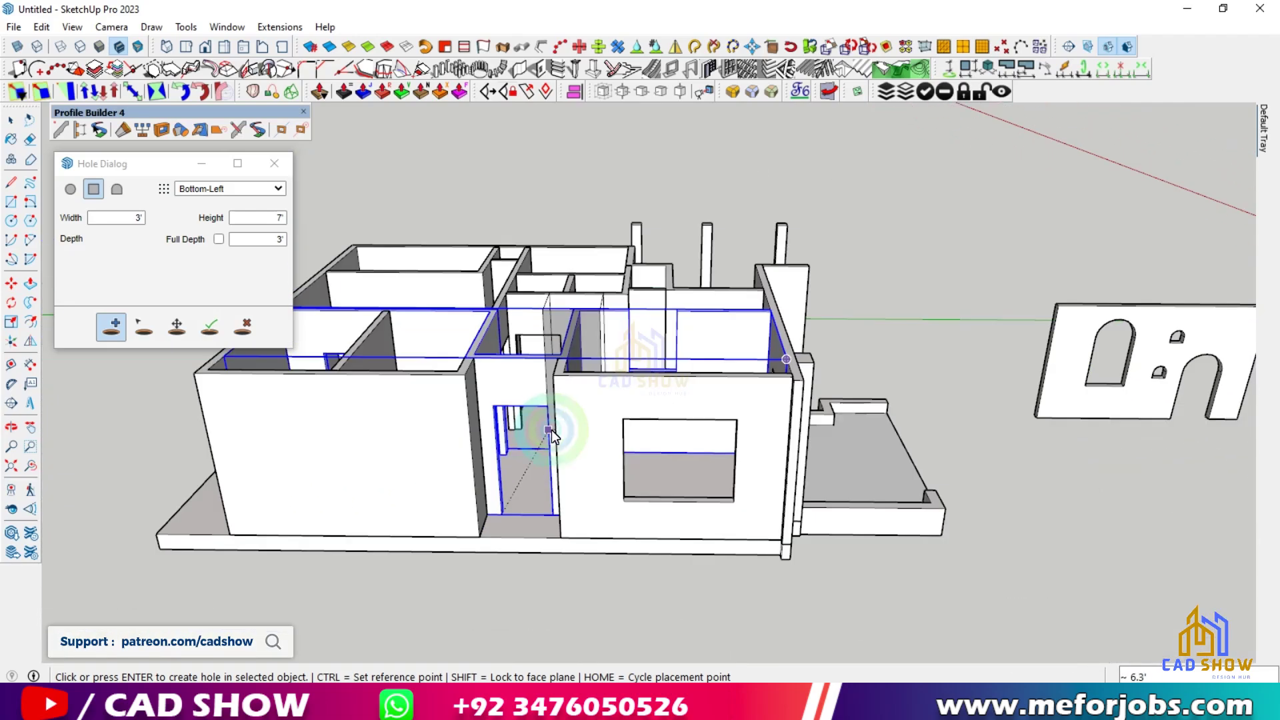
# Switch the hole shape to a custom profile and load the ArchedWindow profile from the Hole Examples library for editing.
pyautogui.moveTo(573, 447); pyautogui.dragTo(746, 215, button='middle')
pyautogui.scroll(1, 746, 215)
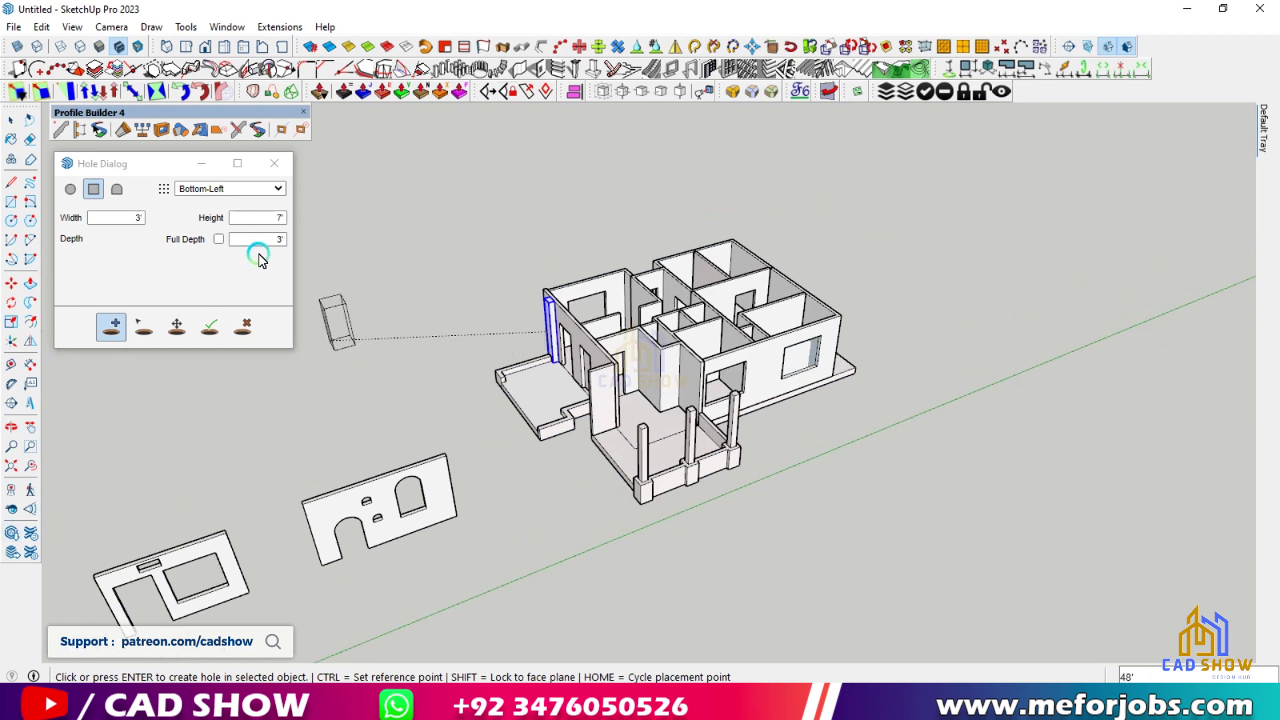
pyautogui.scroll(2, 690, 265)
pyautogui.click(117, 188)
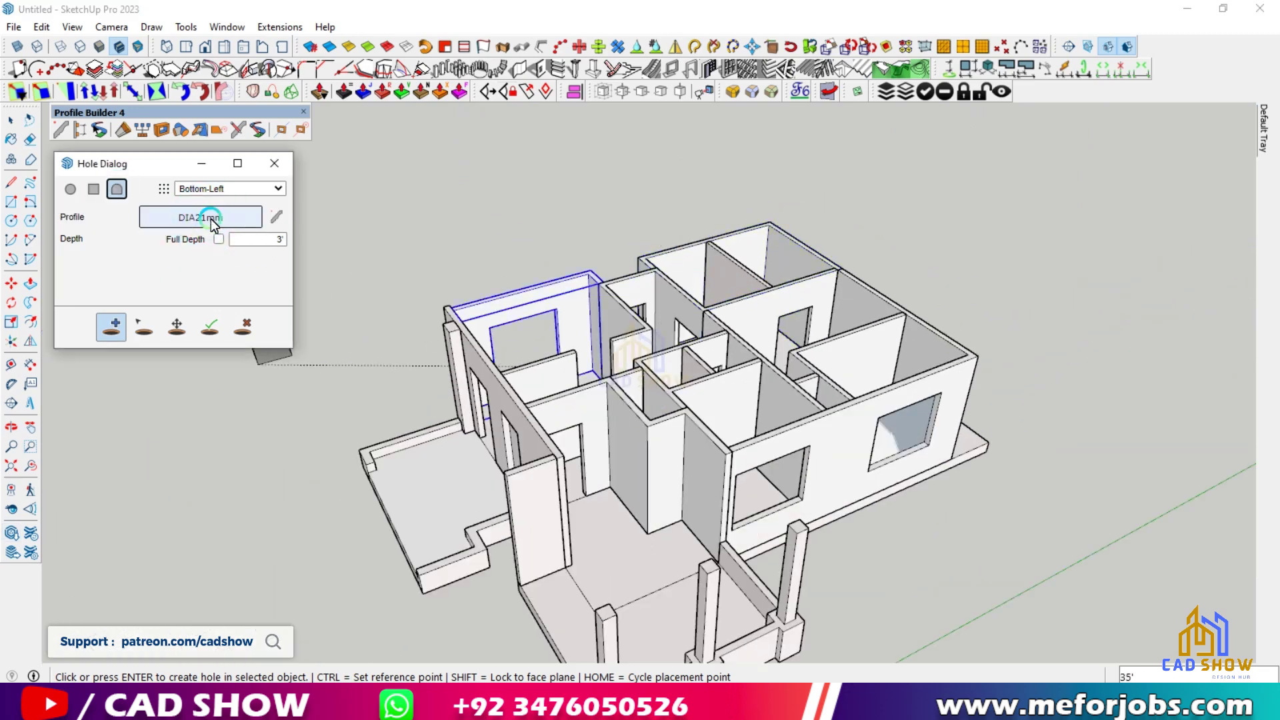
pyautogui.click(275, 217)
pyautogui.click(264, 236)
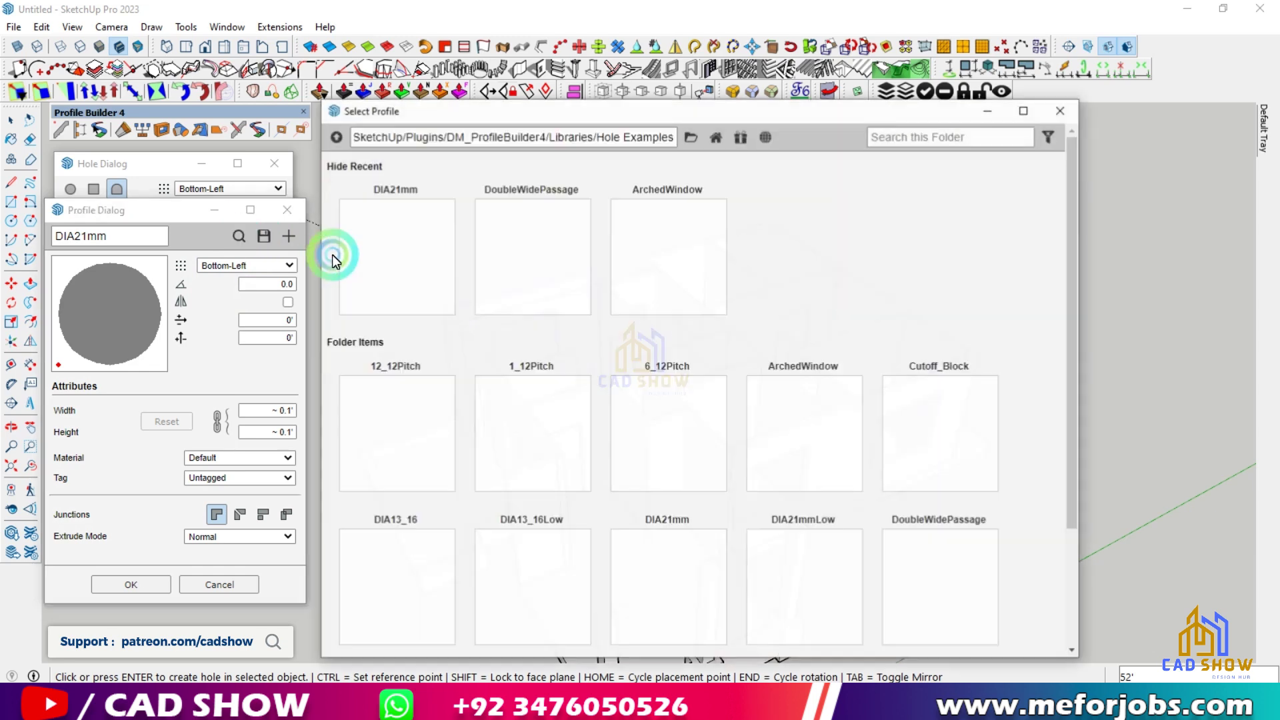
pyautogui.click(519, 259)
pyautogui.click(787, 435)
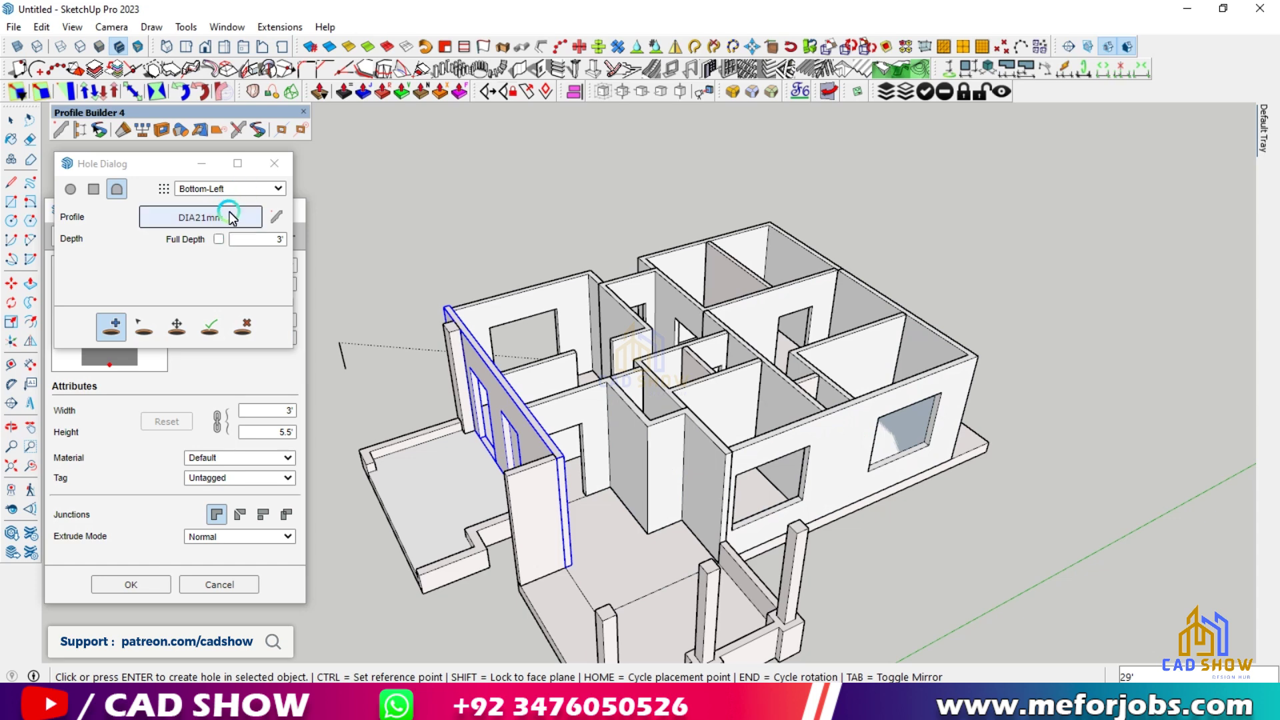
# Load the ArchedWindow profile from the profile library and apply it as the hole's custom profile.
pyautogui.click(219, 214)
pyautogui.click(234, 194)
pyautogui.click(238, 192)
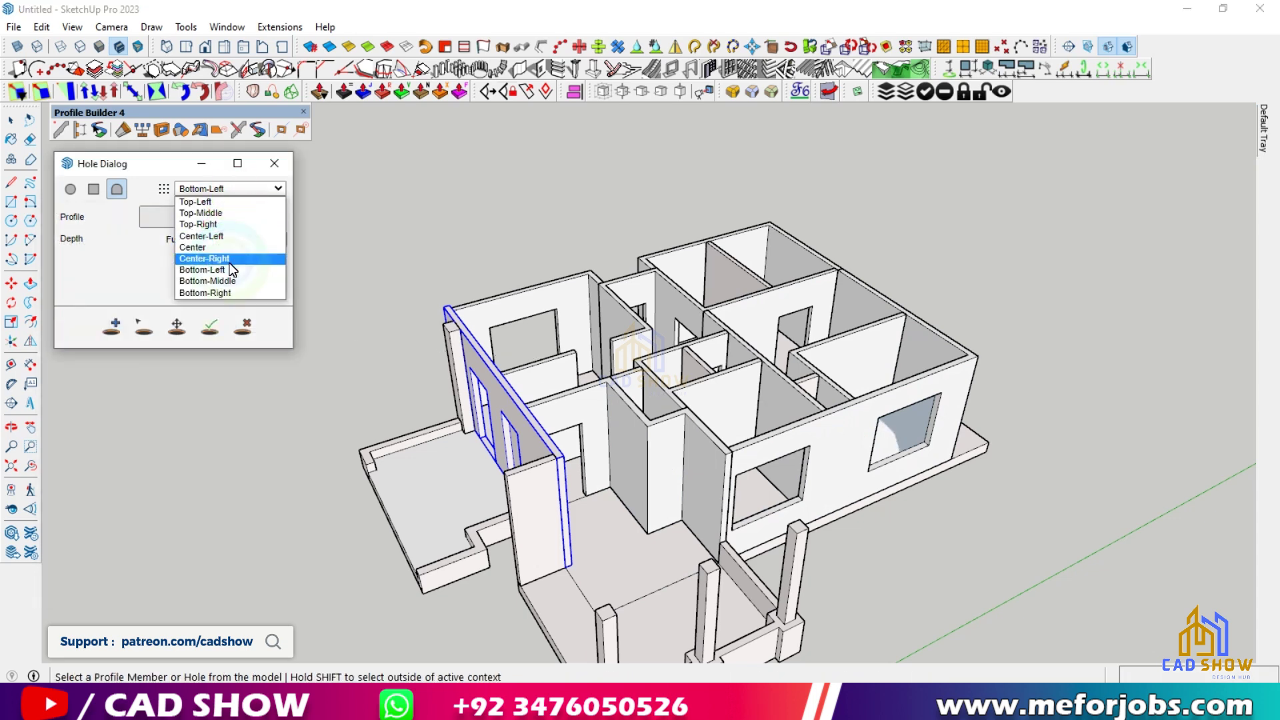
pyautogui.click(270, 217)
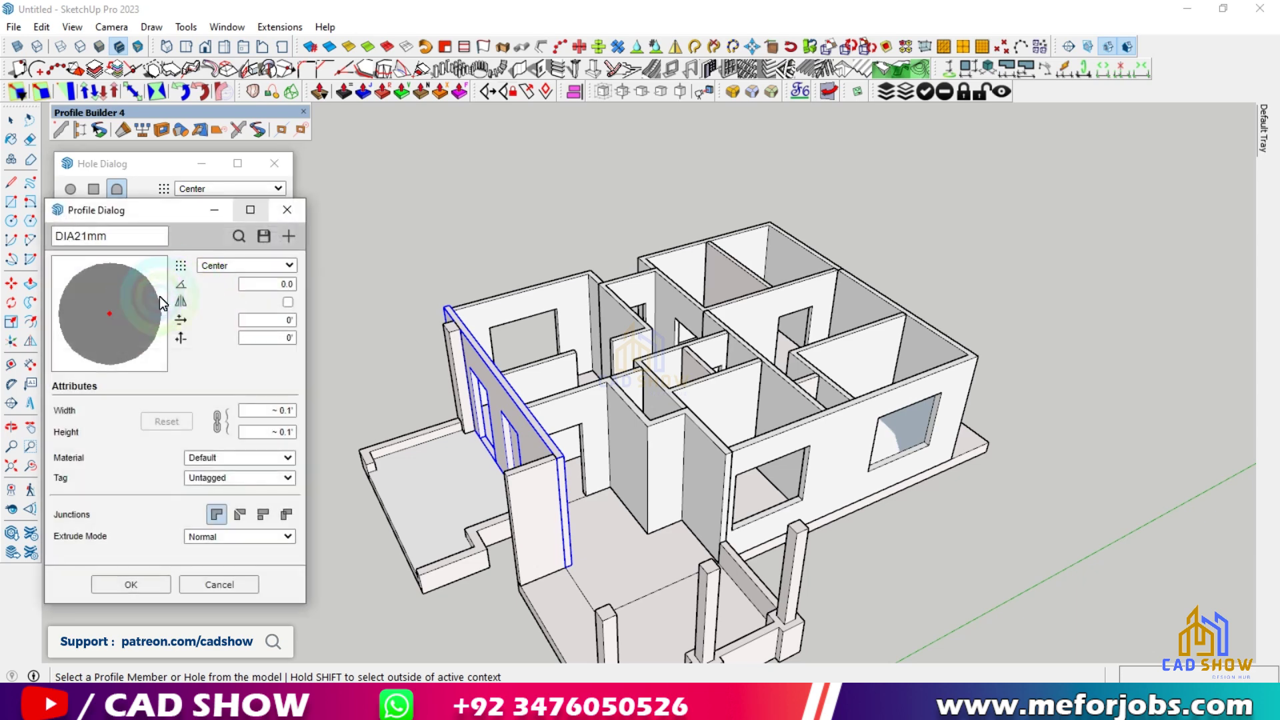
pyautogui.click(252, 234)
pyautogui.doubleClick(353, 266)
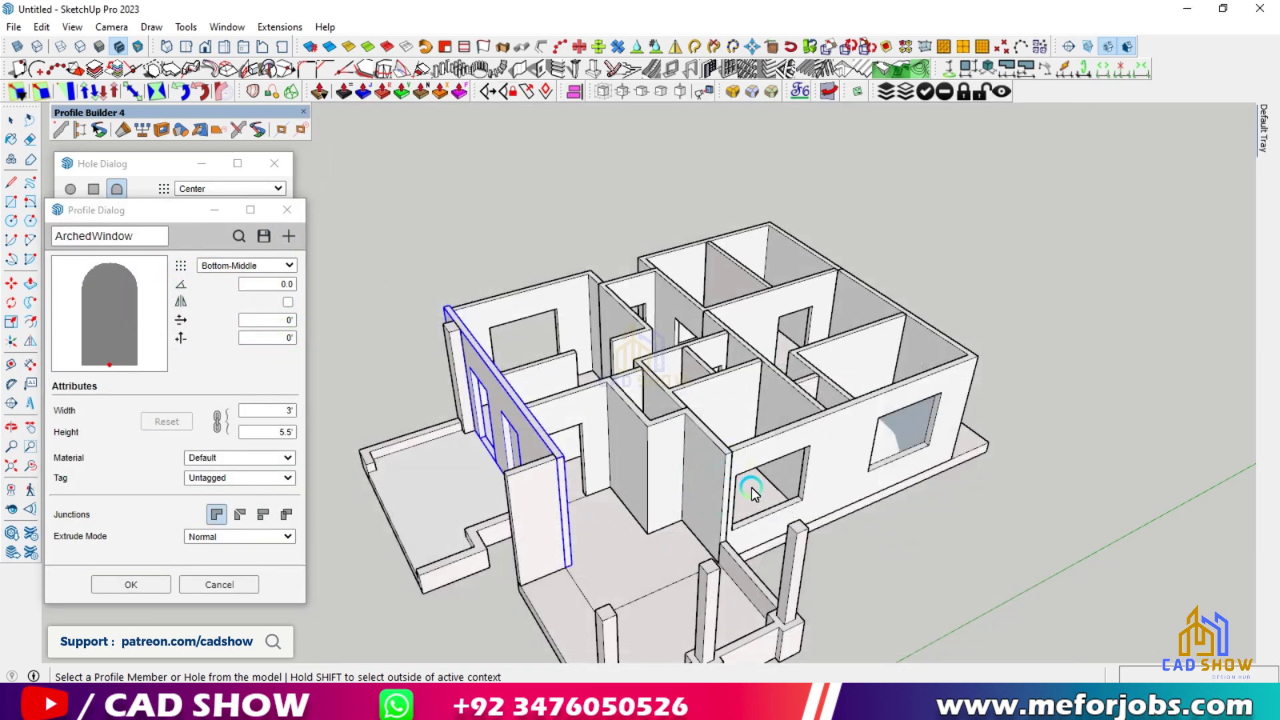
pyautogui.click(172, 573)
pyautogui.click(247, 258)
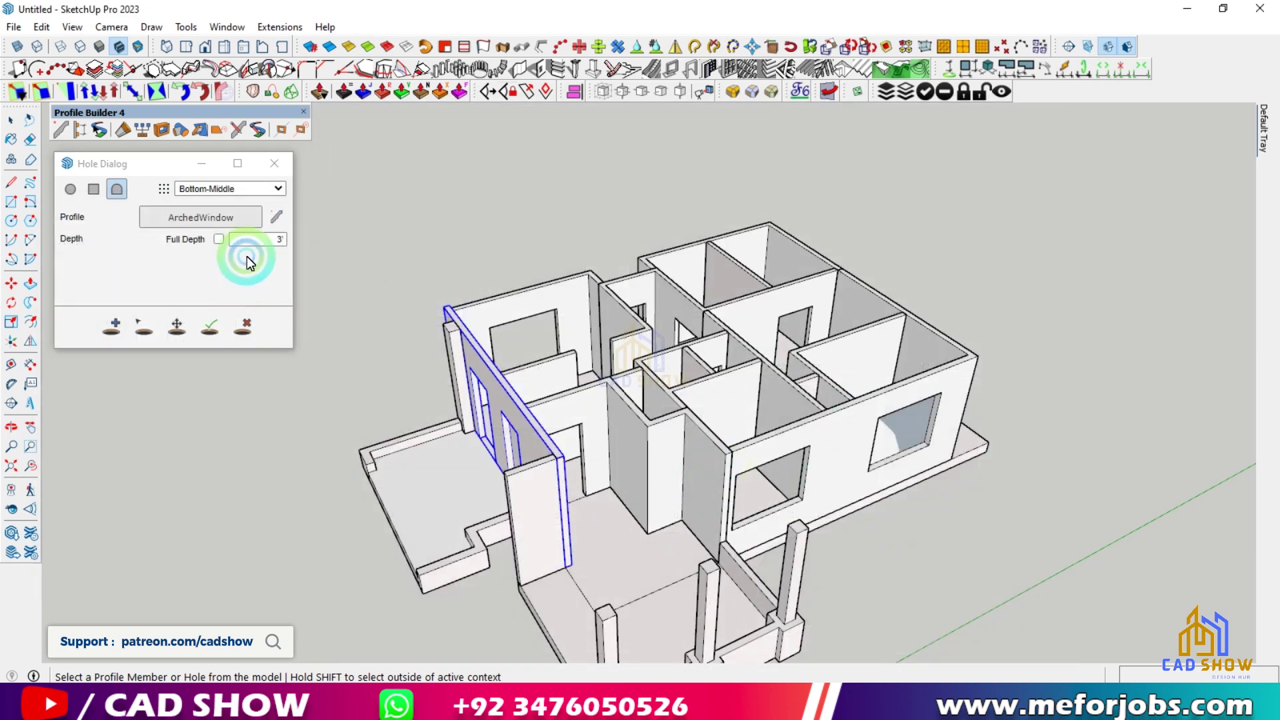
# Set the arched hole's depth to 2' while preparing to place it on the walls facing the veranda.
pyautogui.click(110, 327)
pyautogui.scroll(5, 862, 482)
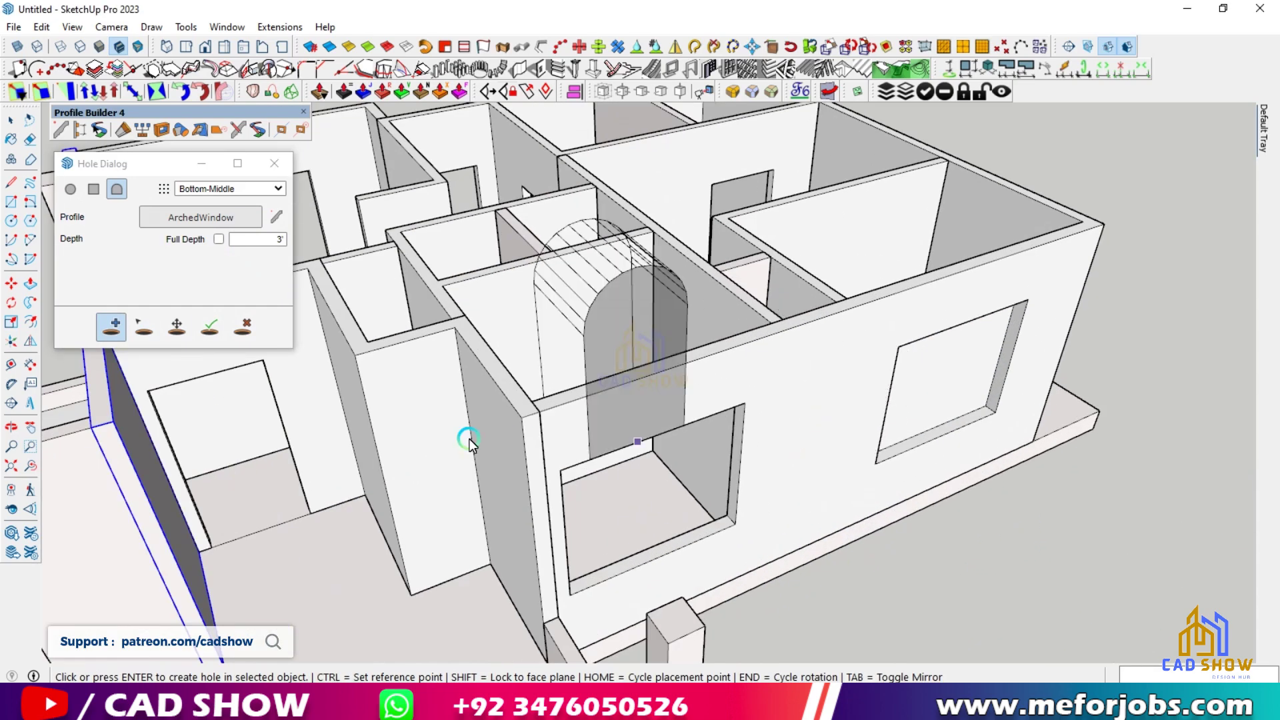
pyautogui.scroll(-3, 469, 440)
pyautogui.moveTo(452, 554)
pyautogui.mouseDown(button='middle')
pyautogui.moveTo(763, 506)
pyautogui.moveTo(510, 526)
pyautogui.mouseUp(button='middle')
pyautogui.scroll(6, 506, 510)
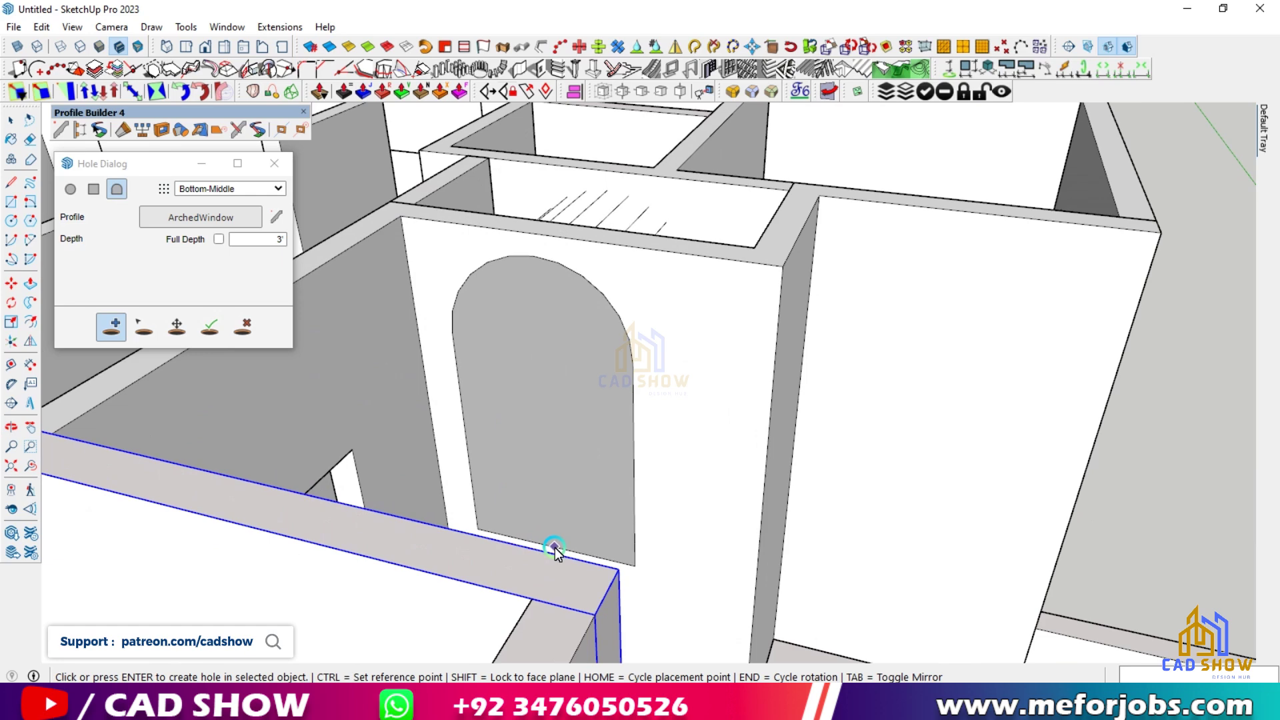
pyautogui.moveTo(555, 547); pyautogui.dragTo(554, 664, button='middle')
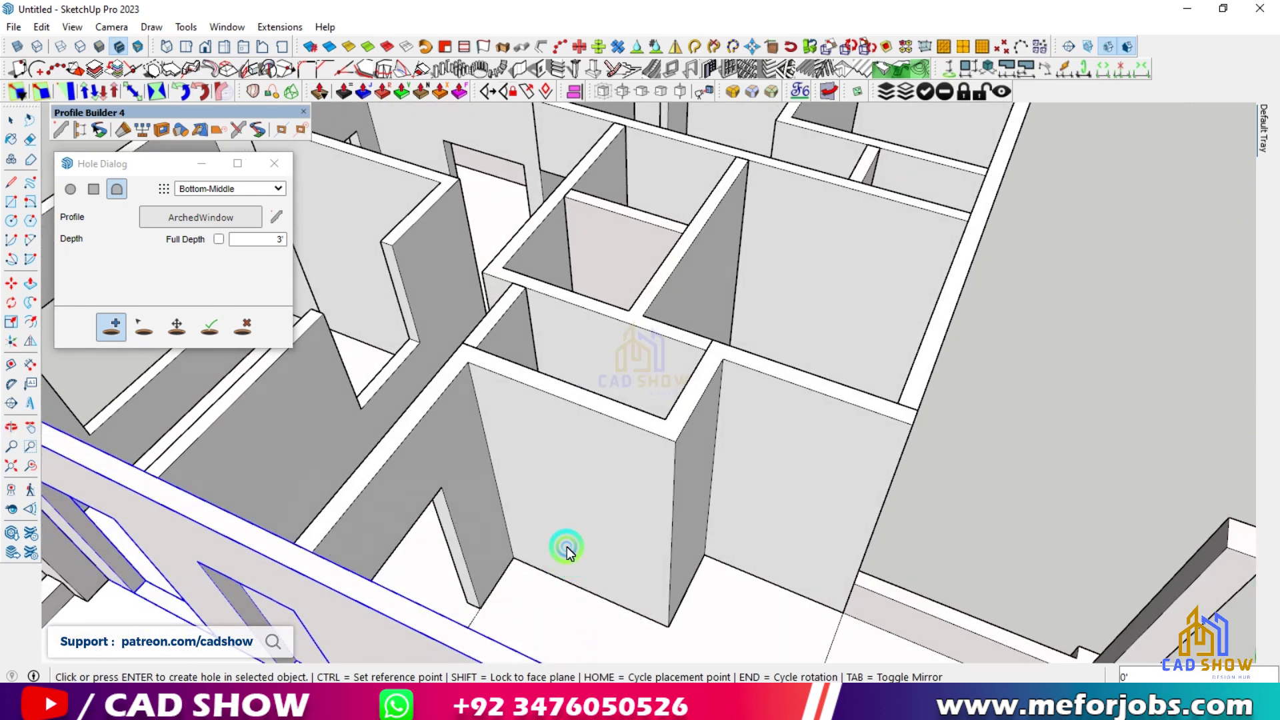
pyautogui.click(279, 239)
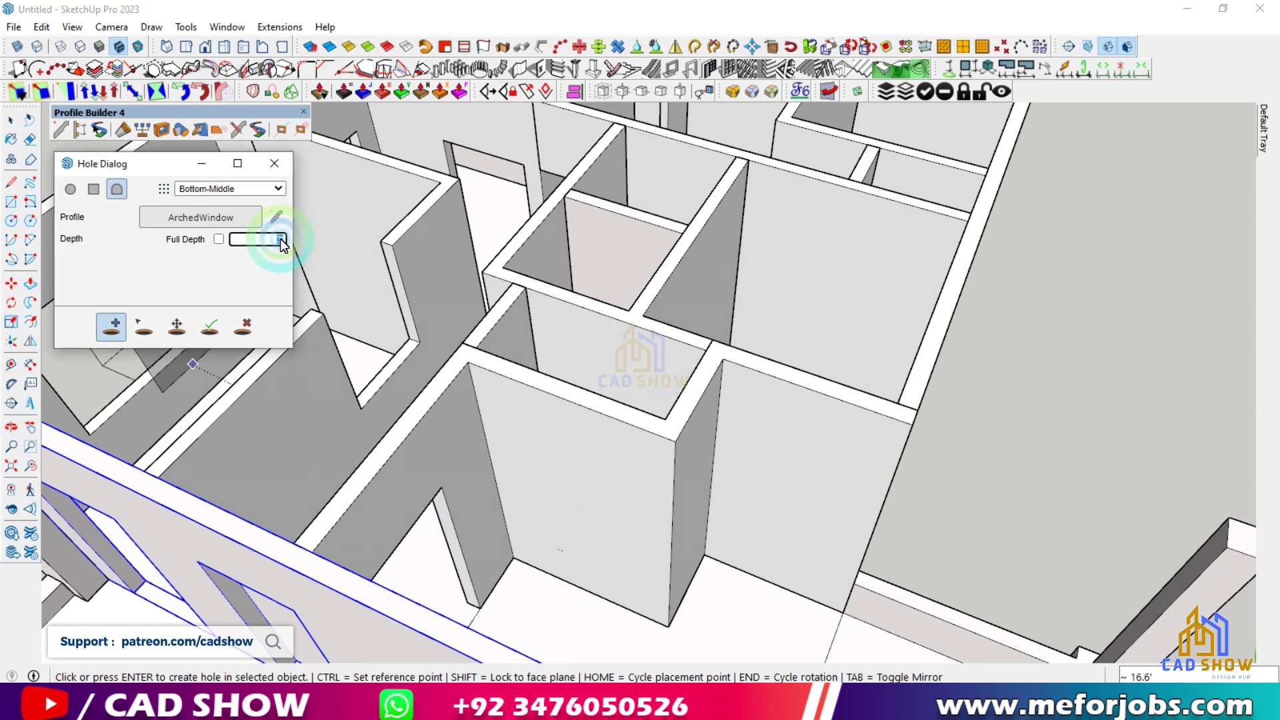
pyautogui.write('2')
pyautogui.click(97, 212)
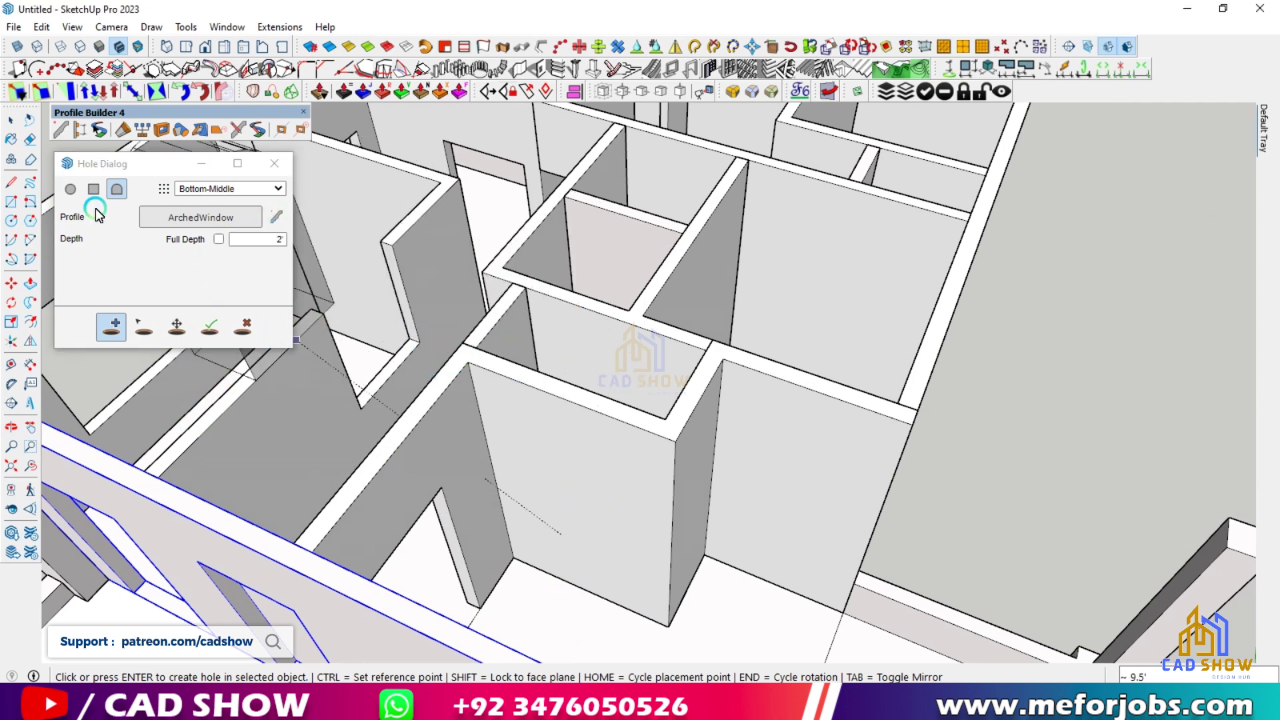
# Select the stepped wall facing the veranda and cut an ArchedWindow opening in each of its two broad faces.
pyautogui.click(10, 122)
pyautogui.click(604, 451)
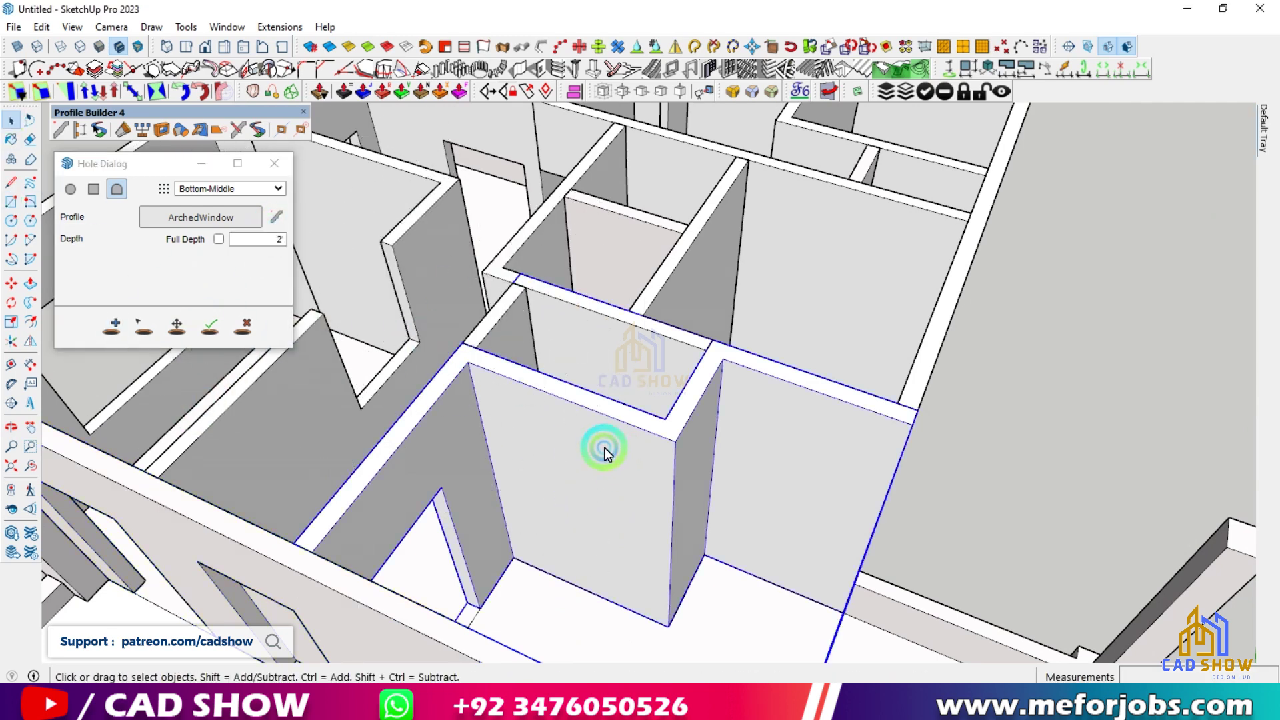
pyautogui.click(110, 327)
pyautogui.click(569, 545)
pyautogui.moveTo(569, 546); pyautogui.dragTo(594, 437, button='middle')
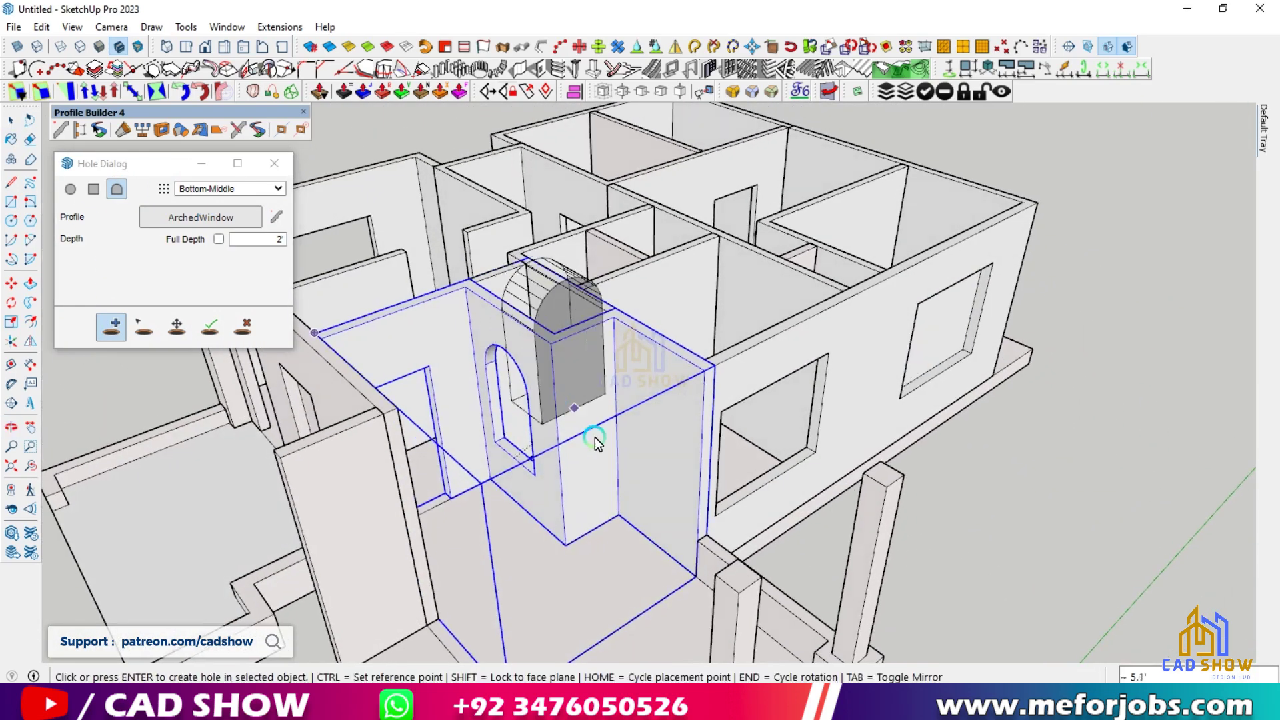
pyautogui.scroll(-5, 723, 440)
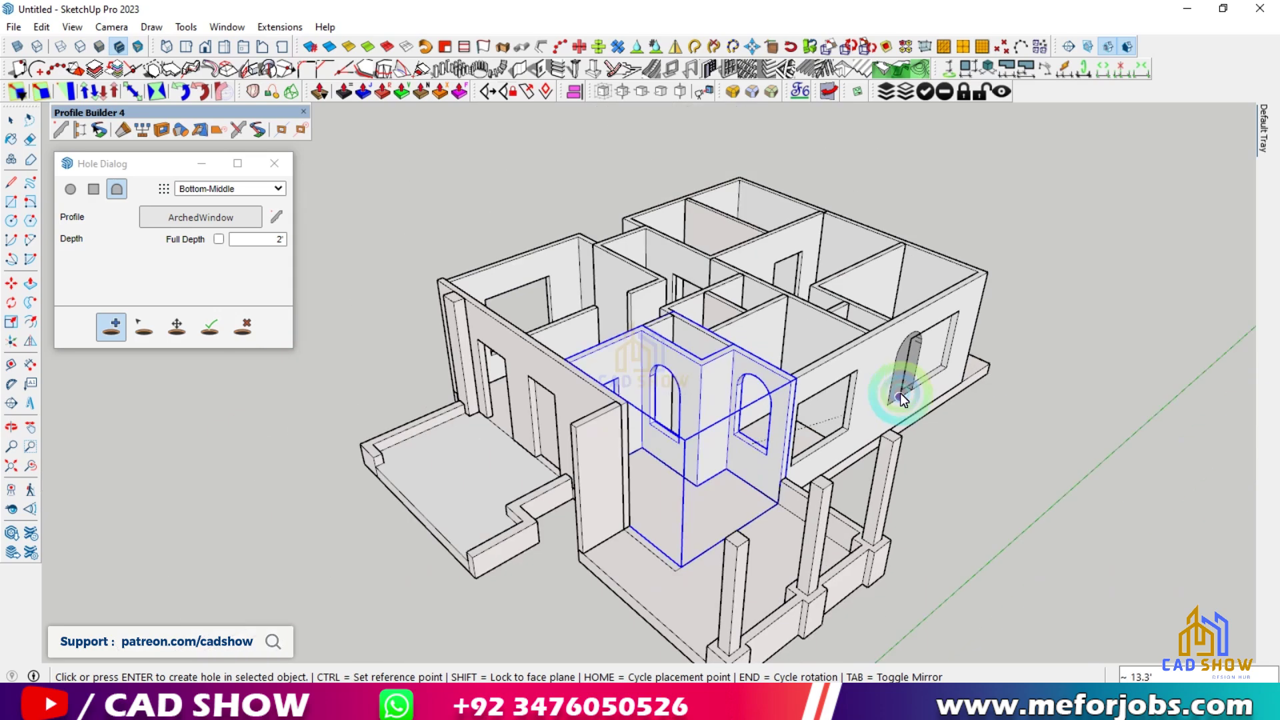
# Select the front porch wall and cut an ArchedWindow opening in it beside the two door openings.
pyautogui.moveTo(900, 385); pyautogui.dragTo(750, 426, button='middle')
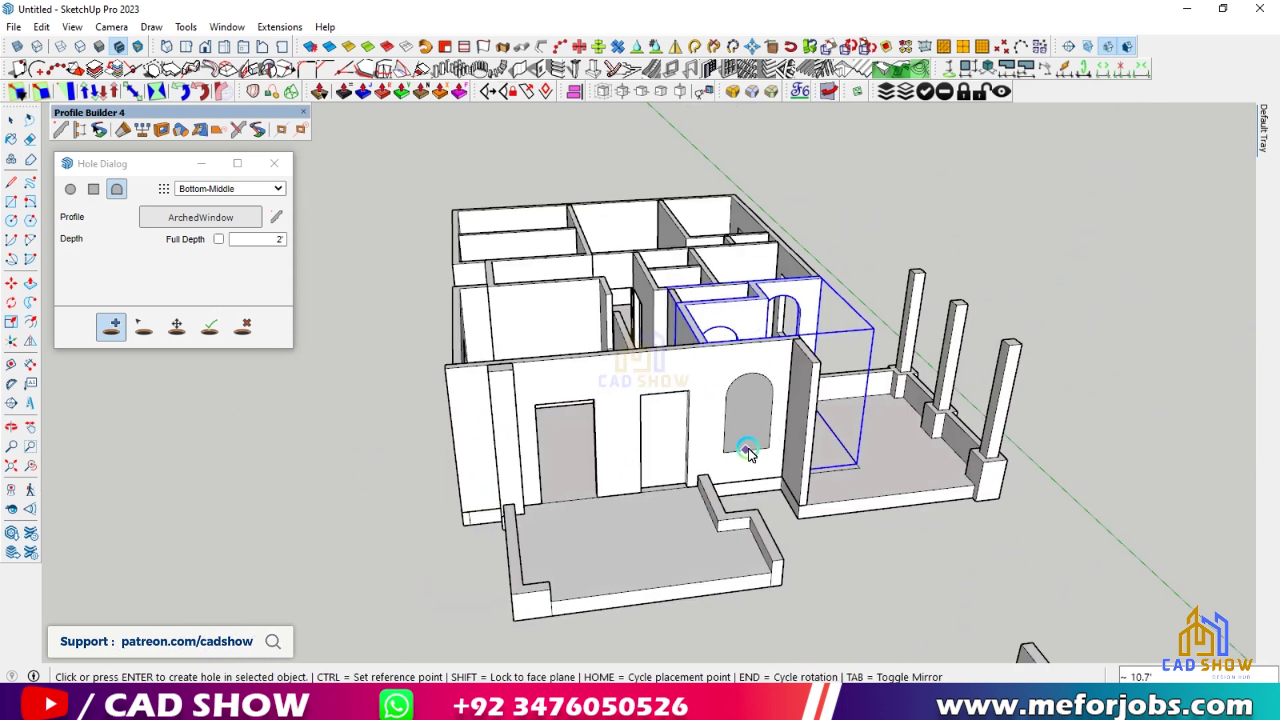
pyautogui.click(753, 459)
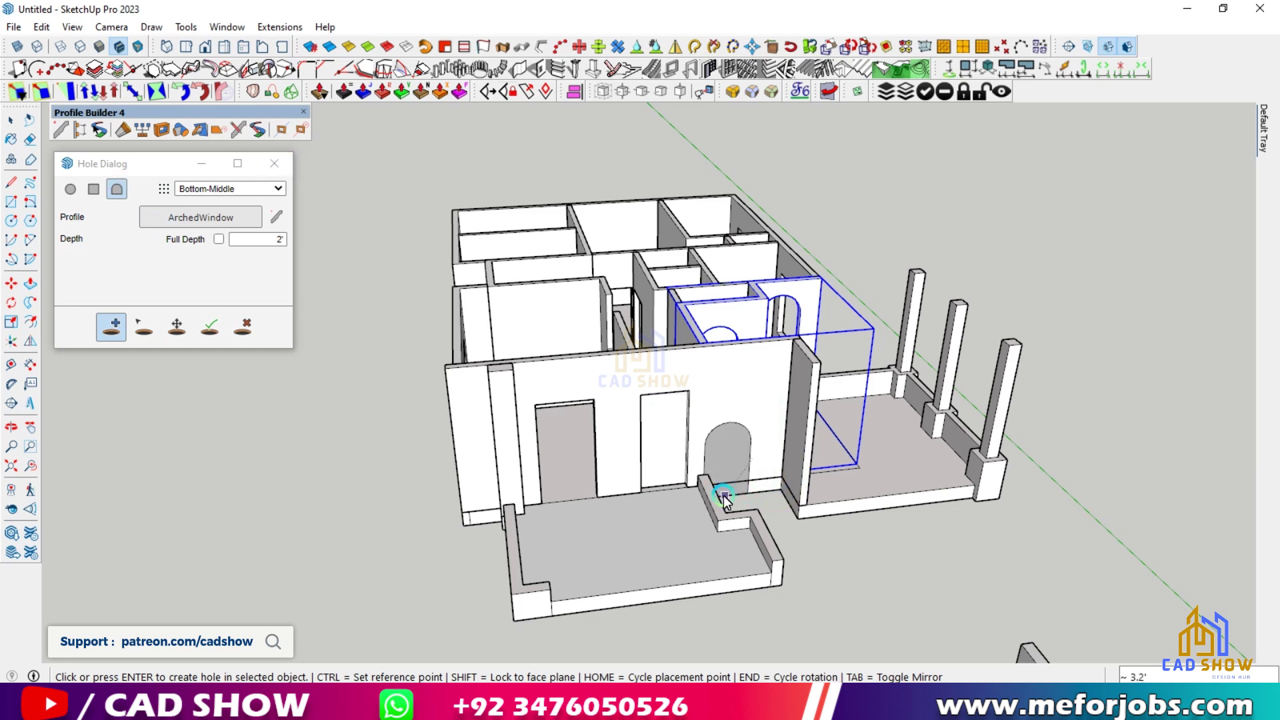
pyautogui.press('space')
pyautogui.click(725, 400)
pyautogui.click(113, 328)
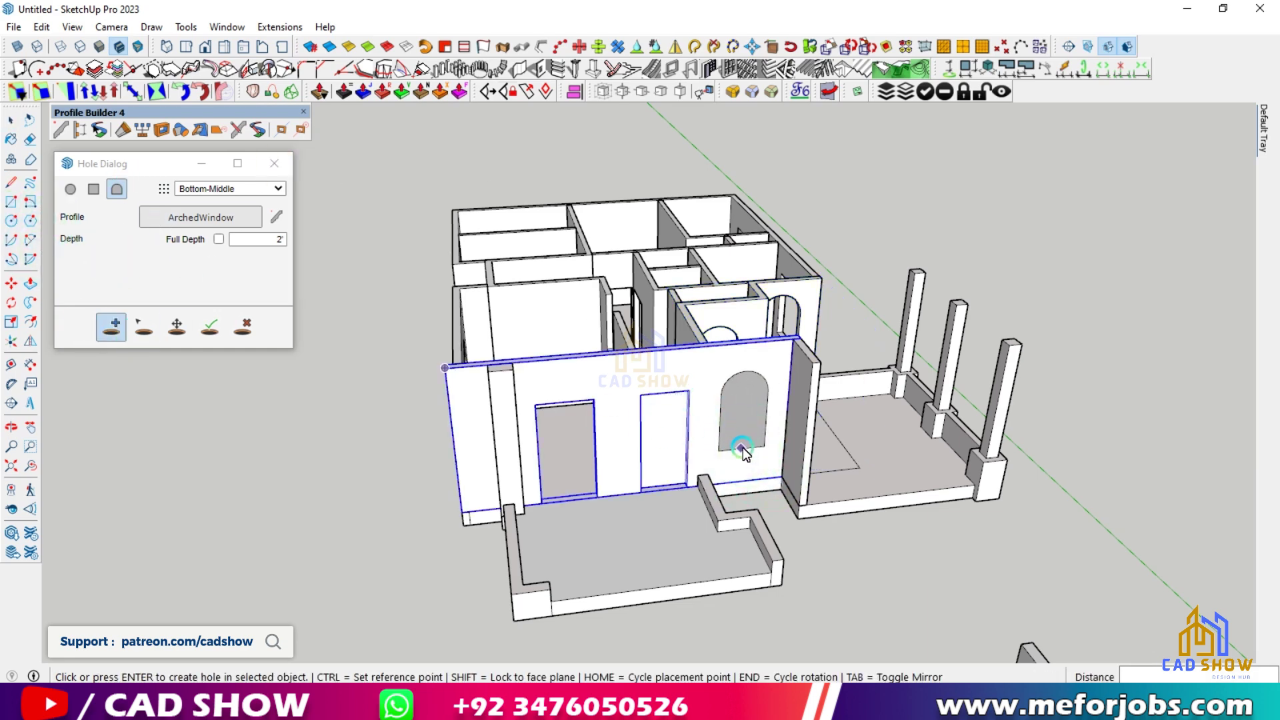
pyautogui.click(750, 460)
pyautogui.scroll(-1, 620, 448)
pyautogui.scroll(1, 617, 446)
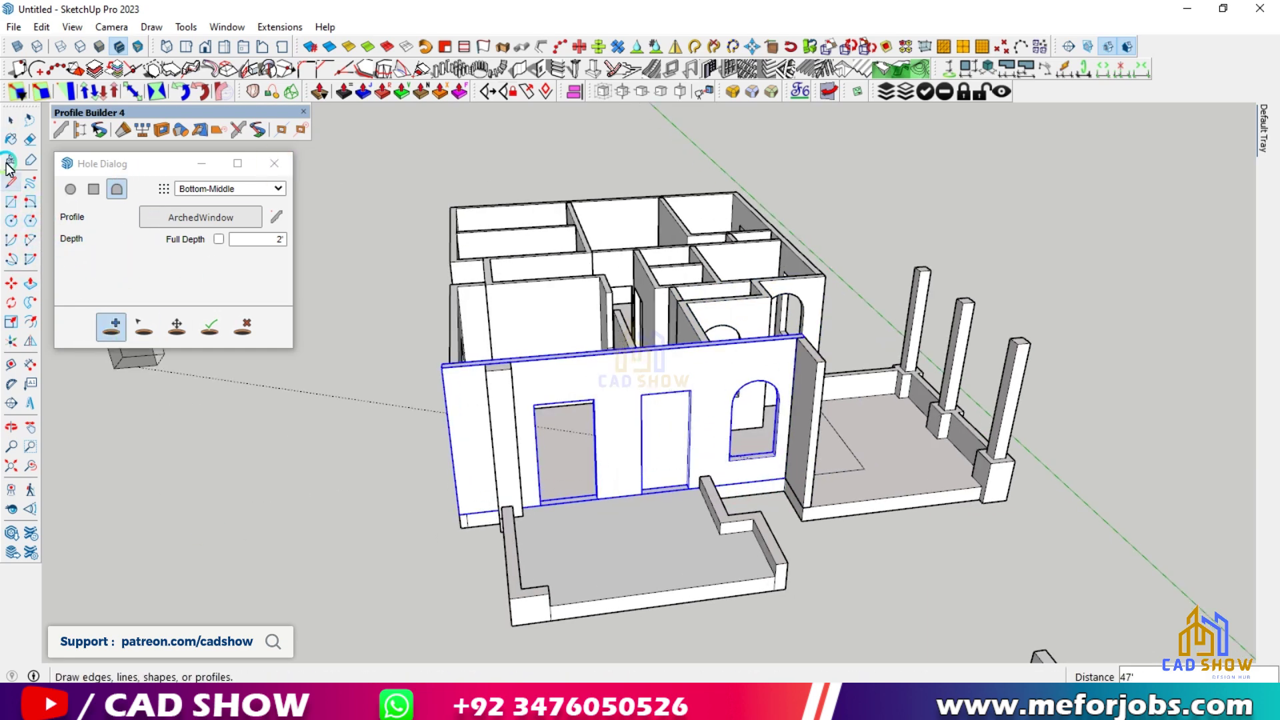
# Delete the leftover face filling the window opening near the far corner of the long side wall.
pyautogui.moveTo(709, 407); pyautogui.dragTo(379, 451, button='middle')
pyautogui.scroll(2, 767, 424)
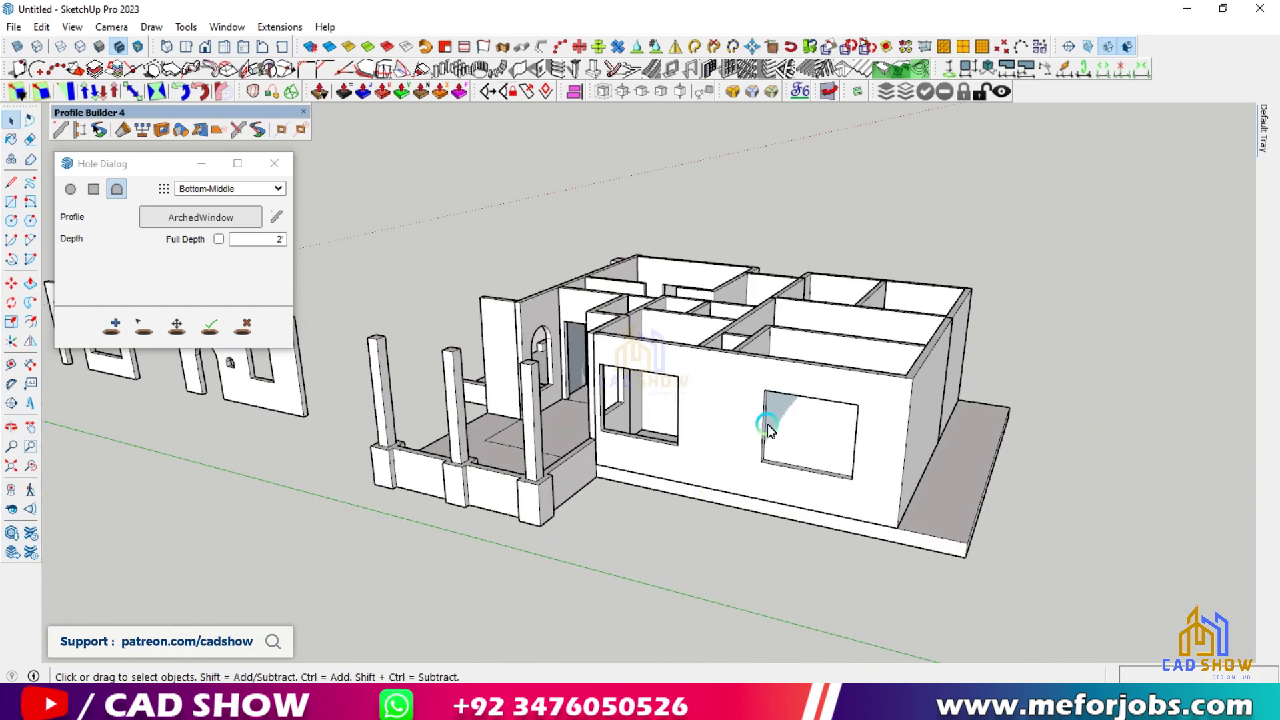
pyautogui.moveTo(833, 610); pyautogui.dragTo(690, 492, button='middle')
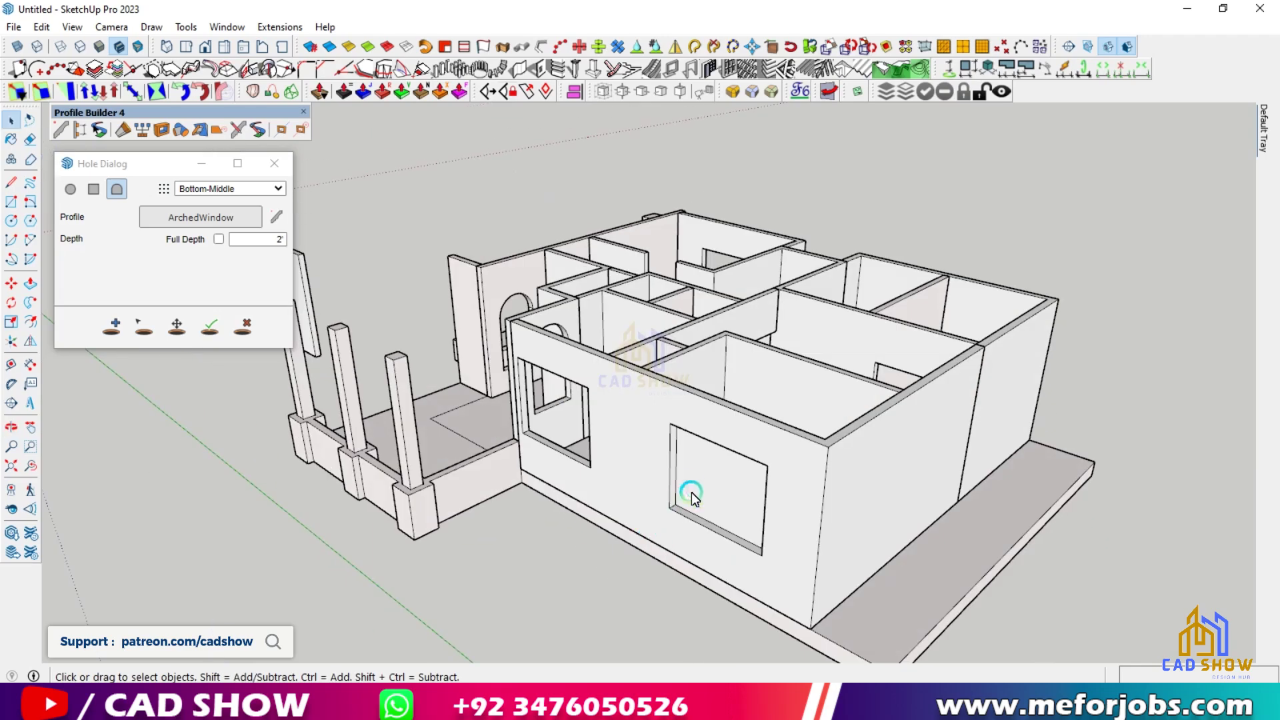
pyautogui.click(702, 466)
pyautogui.press('Delete')
pyautogui.scroll(-2, 696, 467)
pyautogui.click(696, 467)
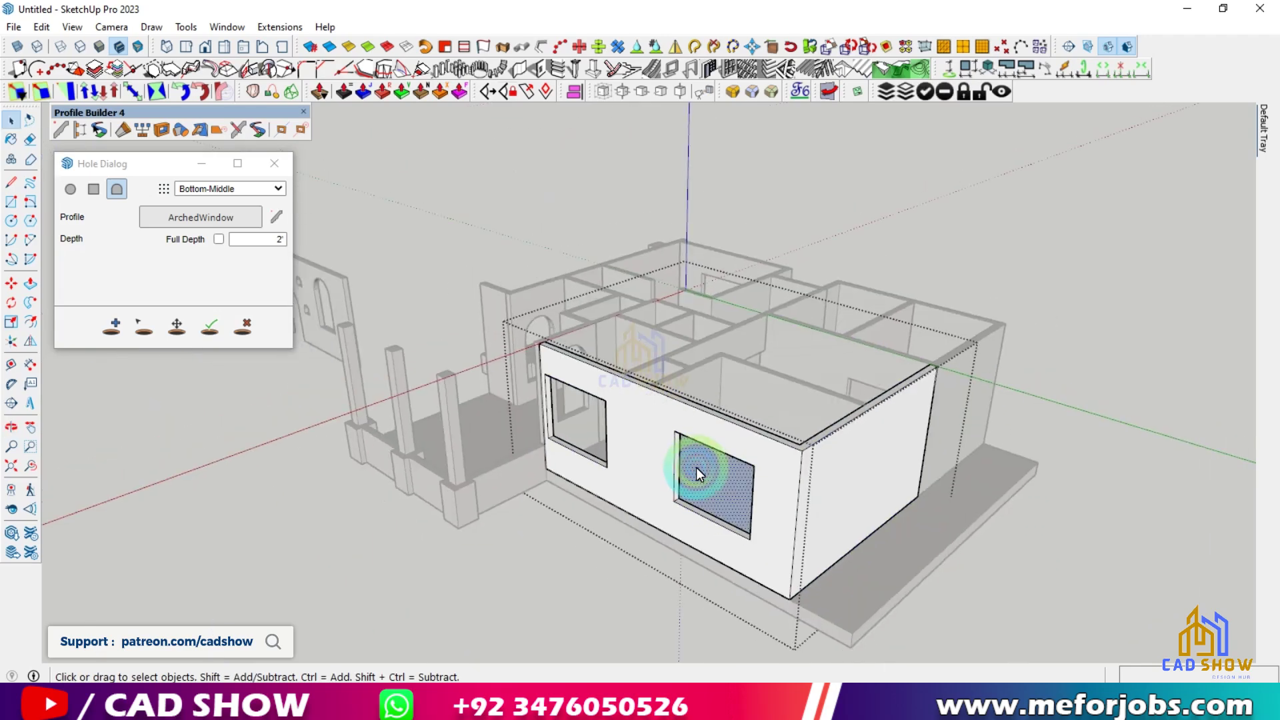
pyautogui.press('Delete')
pyautogui.scroll(-2, 690, 481)
pyautogui.click(1025, 447)
# Delete the leftover face filling the front porch wall's door opening next to the arched window.
pyautogui.moveTo(594, 475); pyautogui.dragTo(553, 374, button='middle')
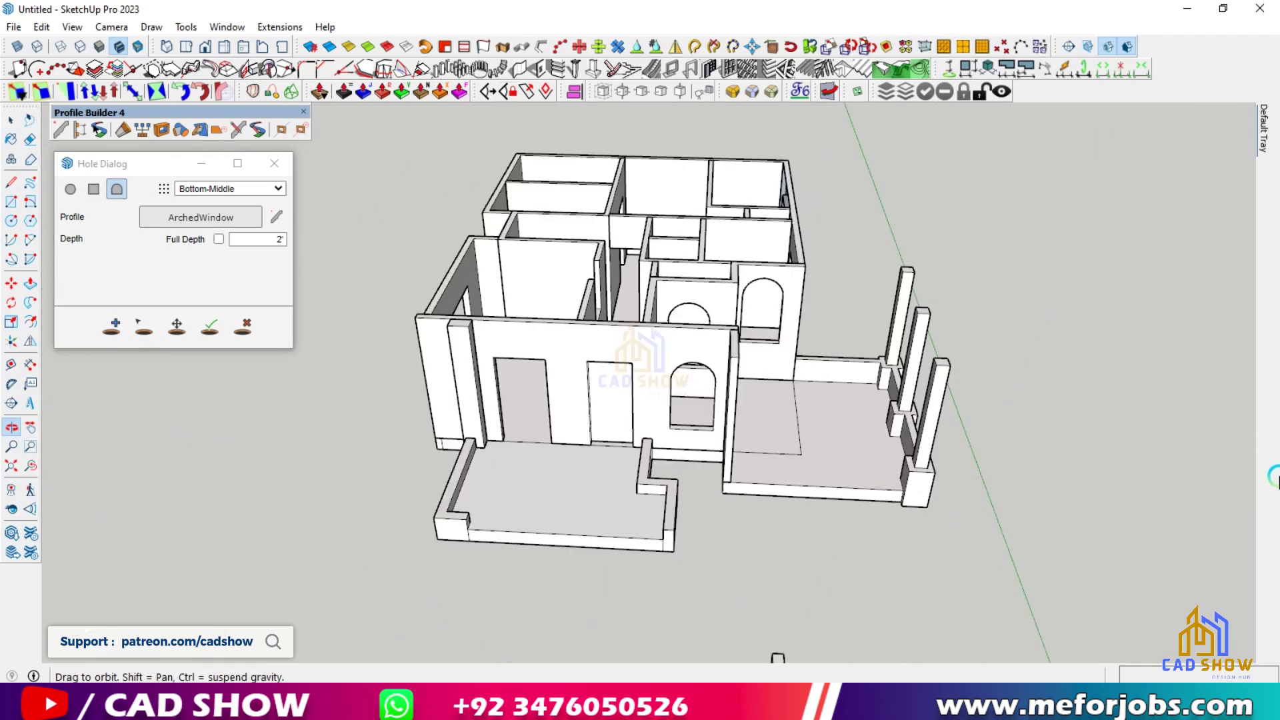
pyautogui.scroll(4, 543, 365)
pyautogui.doubleClick(676, 422)
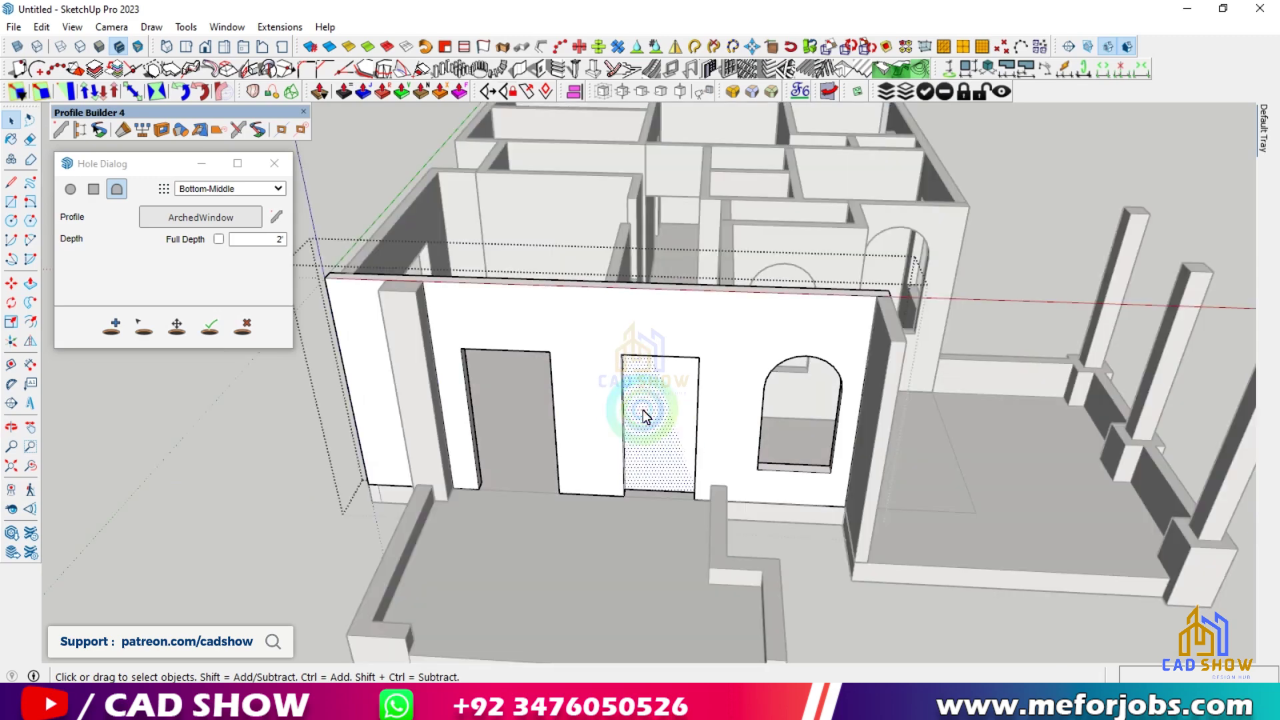
pyautogui.scroll(-2, 643, 410)
pyautogui.click(423, 507)
pyautogui.scroll(-2, 610, 458)
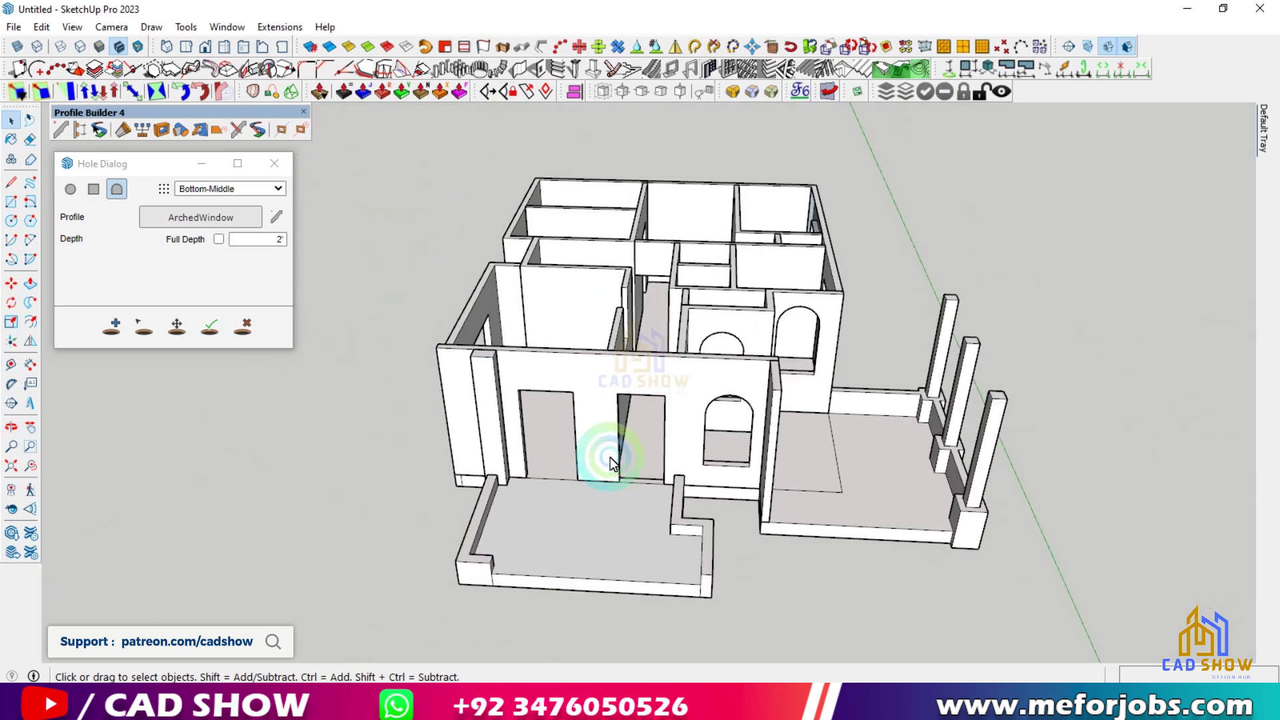
# Load the Variable Width Door assembly from the Profile Builder assembly library.
pyautogui.moveTo(610, 457); pyautogui.dragTo(433, 400, button='middle')
pyautogui.scroll(3, 433, 398)
pyautogui.scroll(2, 433, 395)
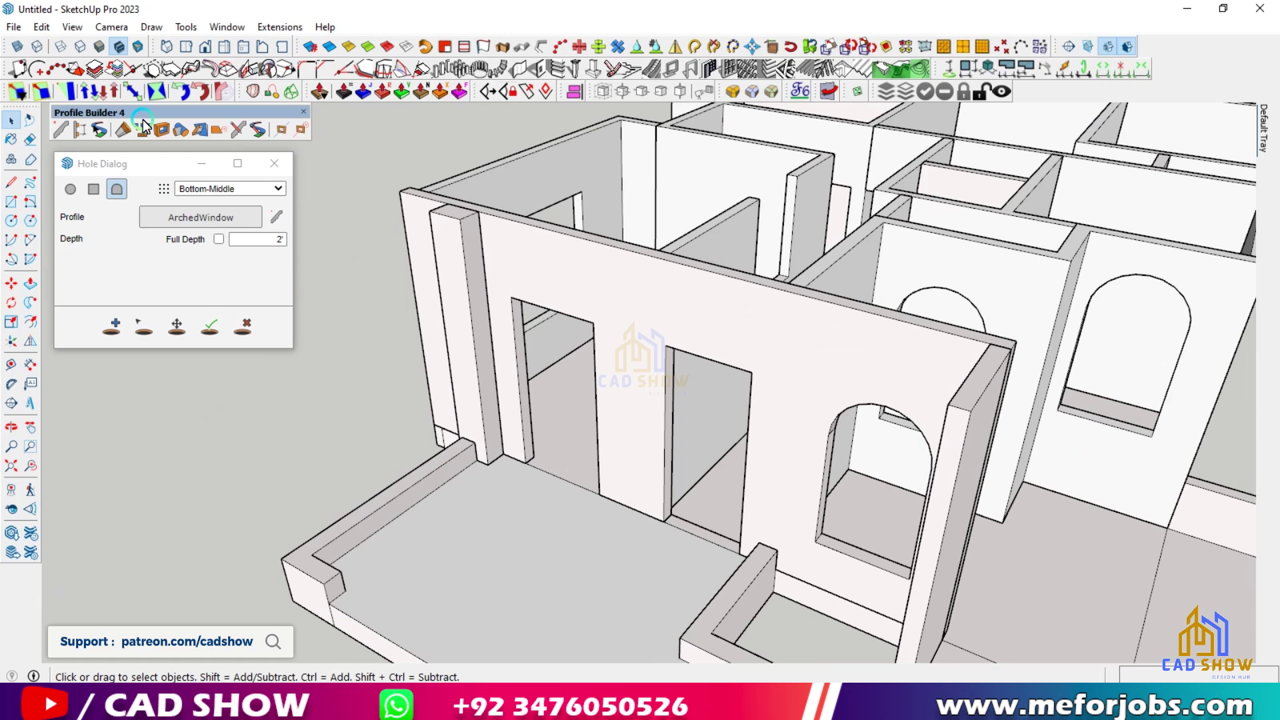
pyautogui.click(83, 133)
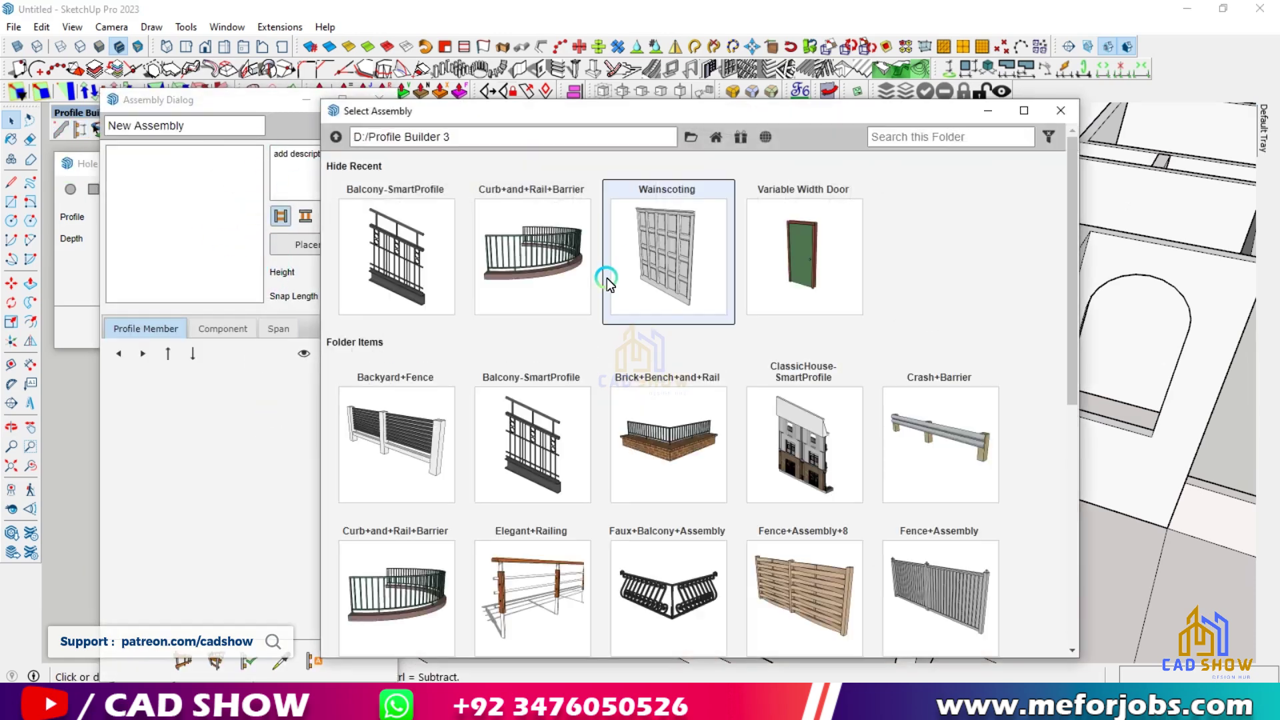
pyautogui.click(828, 274)
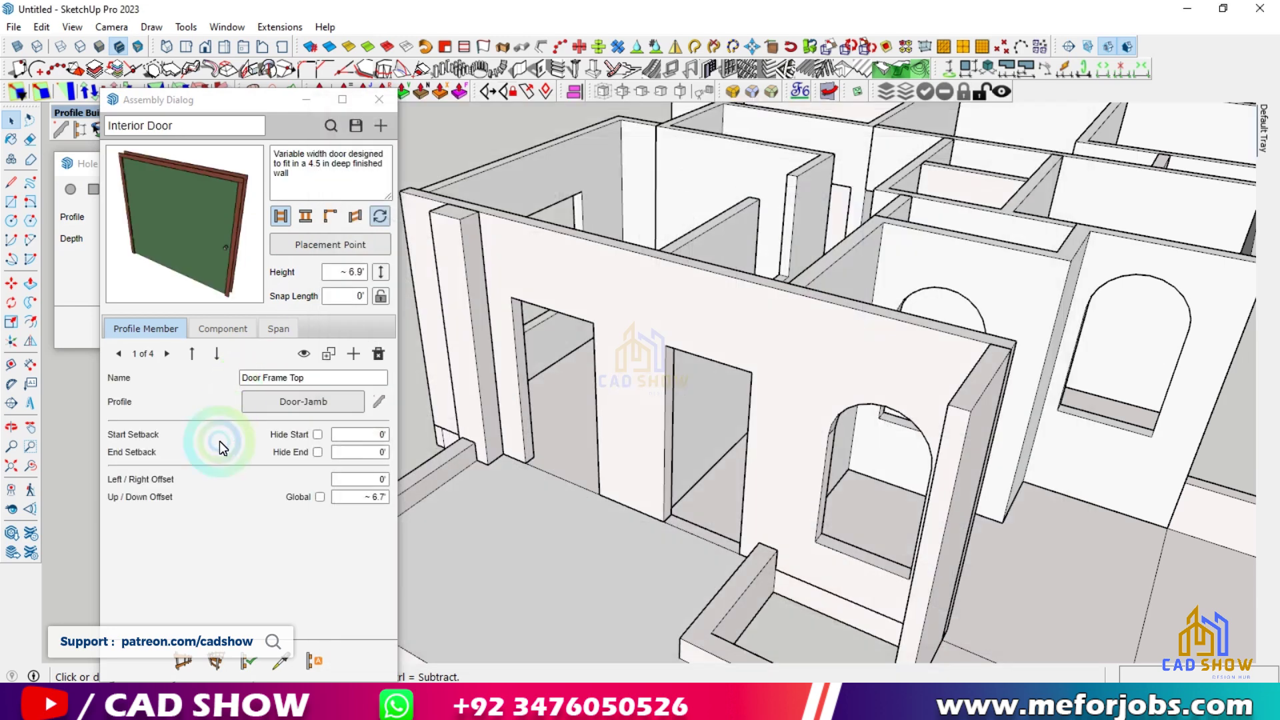
# Build the door assembly across the foot of the porch wall's door opening nearest the column.
pyautogui.click(185, 664)
pyautogui.scroll(8, 548, 468)
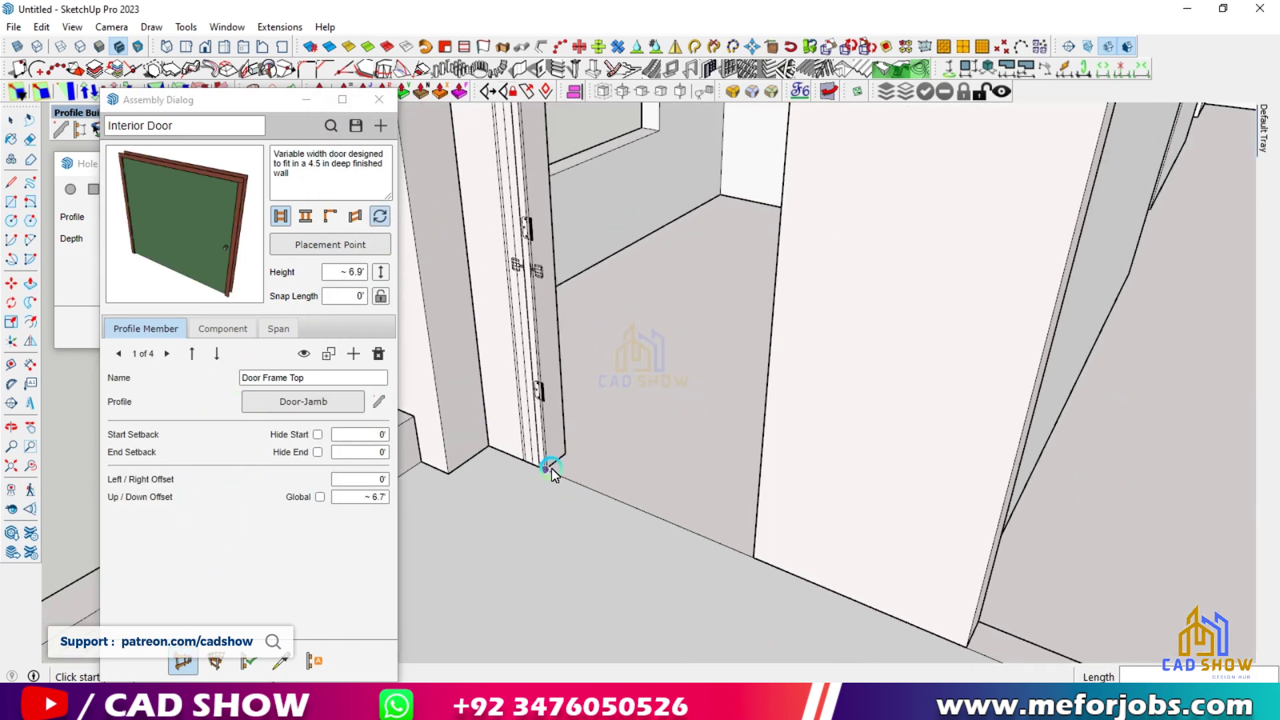
pyautogui.click(545, 470)
pyautogui.click(755, 559)
pyautogui.scroll(-3, 644, 531)
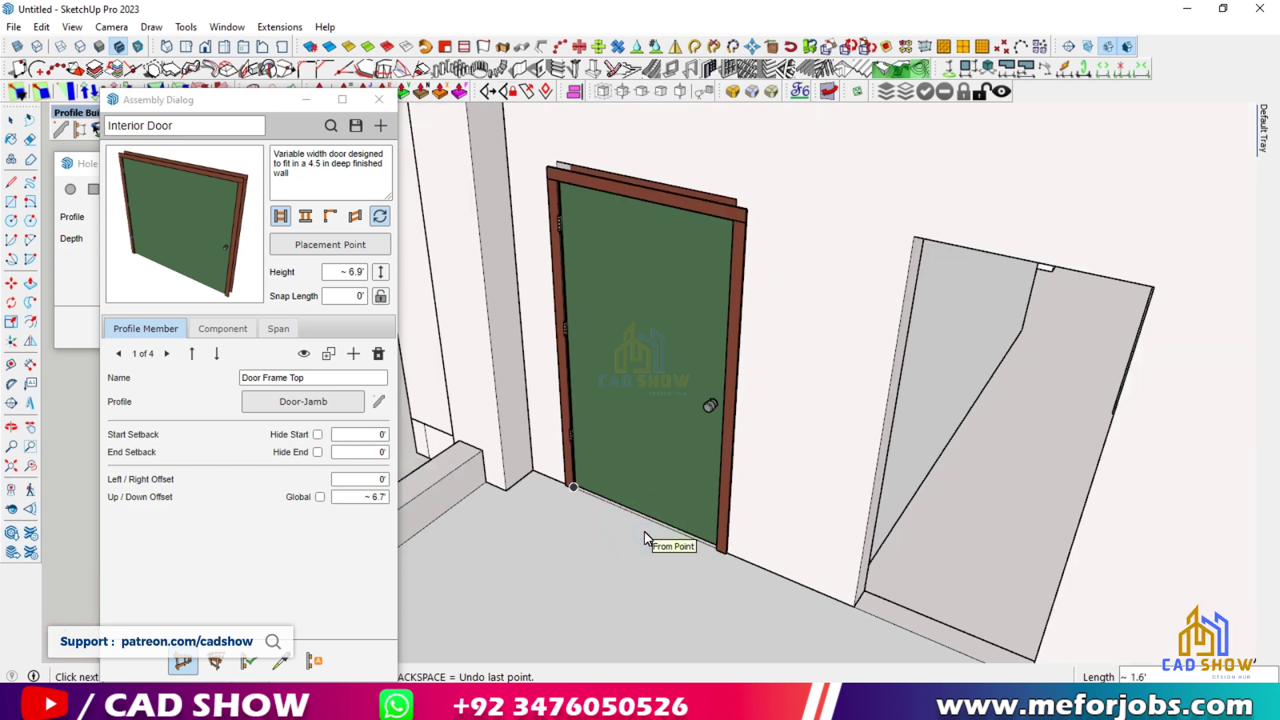
pyautogui.scroll(-1, 498, 387)
pyautogui.scroll(-5, 497, 387)
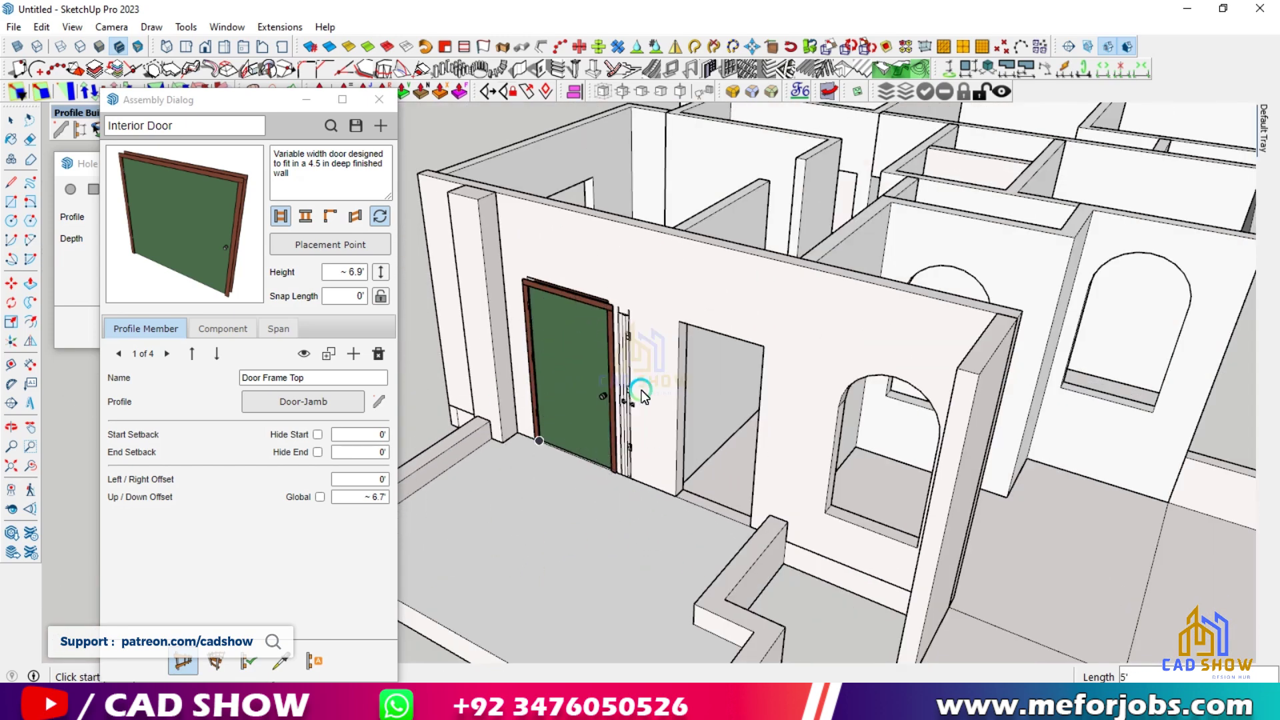
# Build the same door assembly across the porch wall's second opening, beside the arched window.
pyautogui.scroll(2, 643, 397)
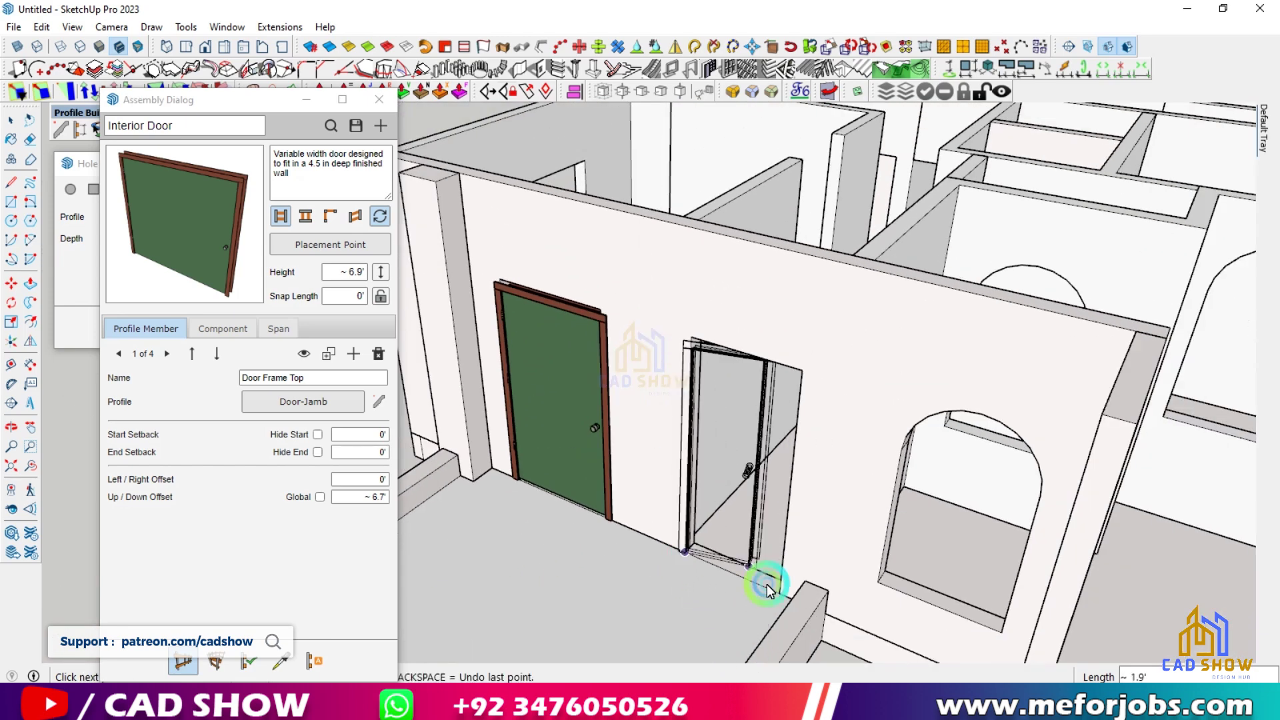
pyautogui.click(767, 584)
pyautogui.scroll(-6, 571, 493)
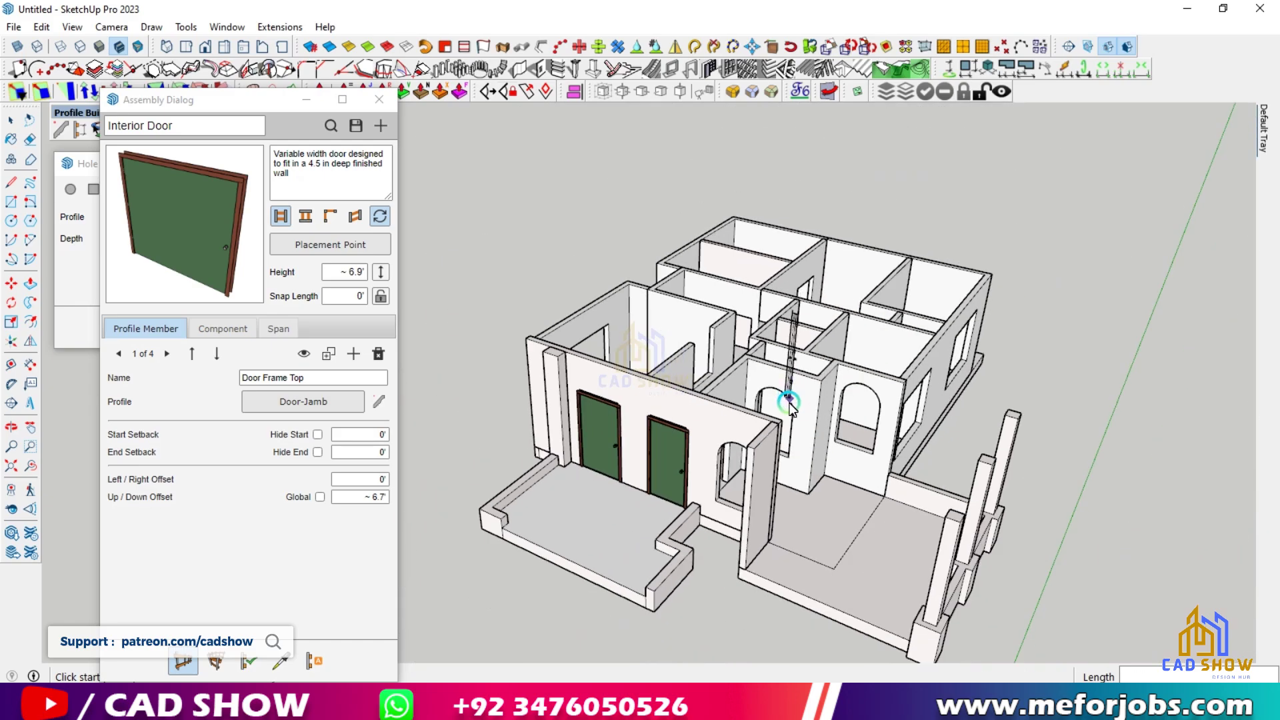
# Build the door assembly in the recessed wall's opening, starting from the foot of its jamb.
pyautogui.scroll(8, 543, 537)
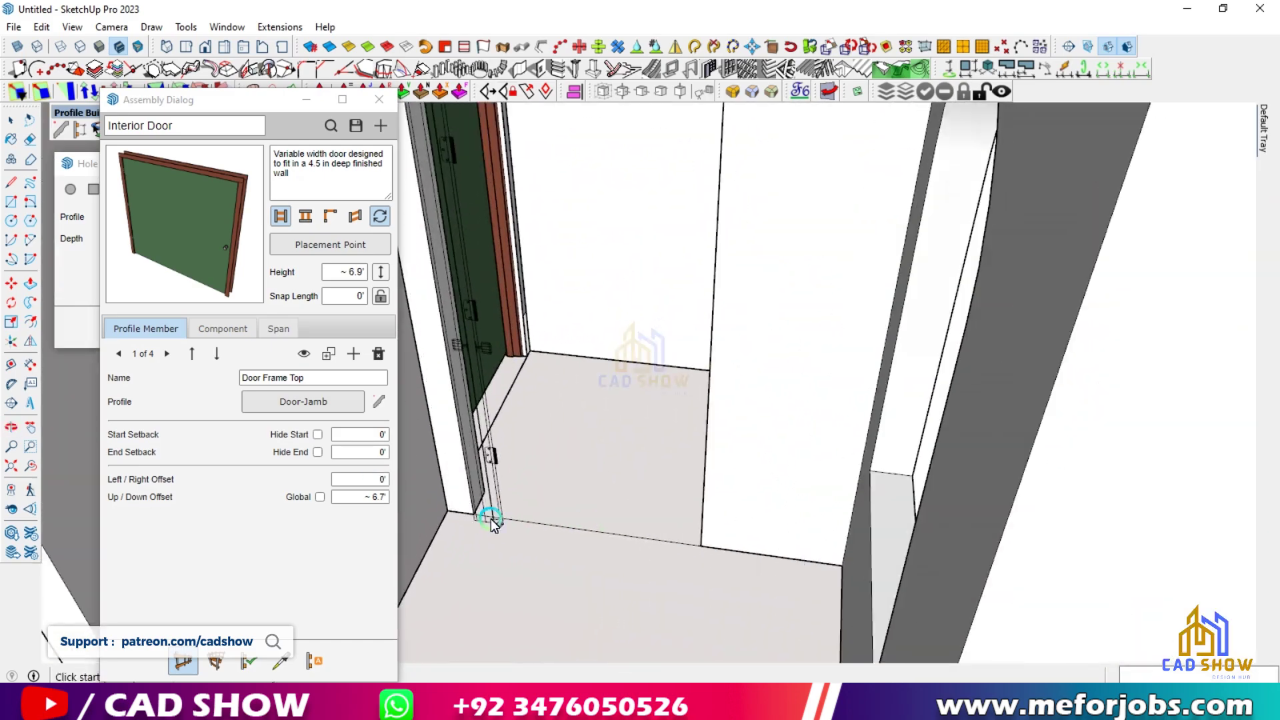
pyautogui.scroll(2, 466, 517)
pyautogui.click(470, 515)
pyautogui.scroll(-5, 714, 546)
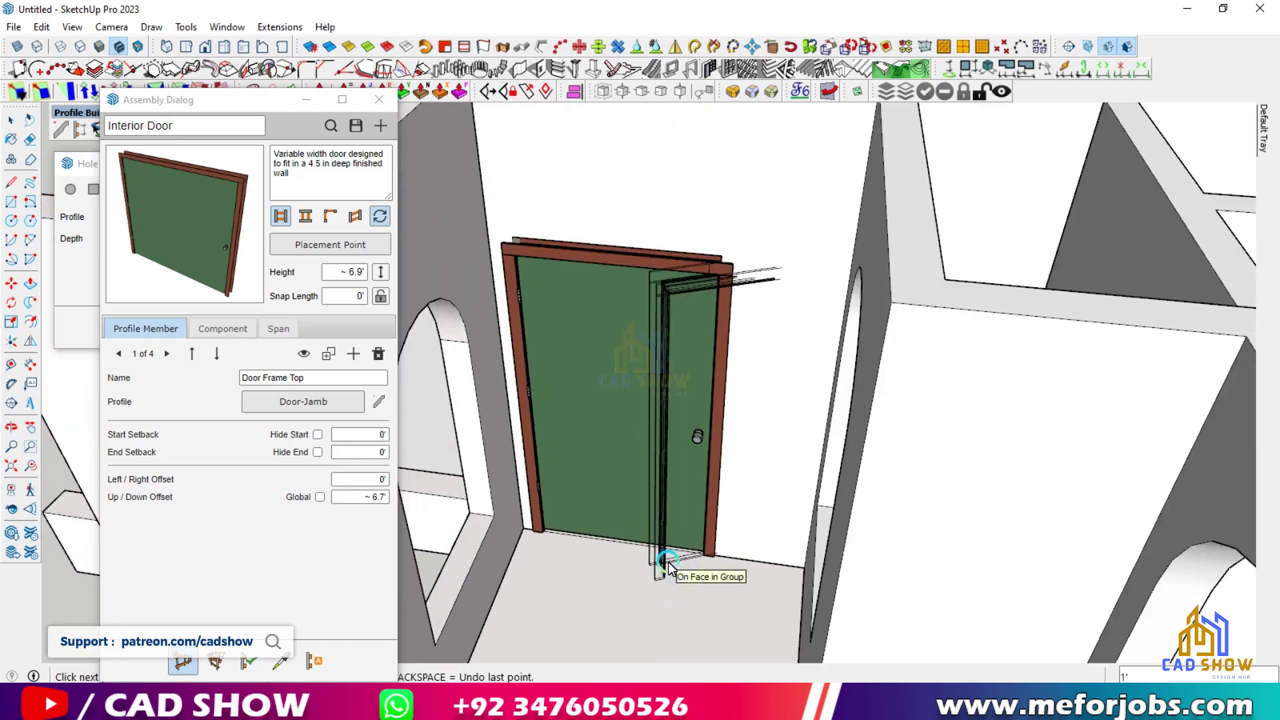
pyautogui.scroll(-5, 669, 567)
pyautogui.moveTo(643, 564); pyautogui.dragTo(712, 459, button='middle')
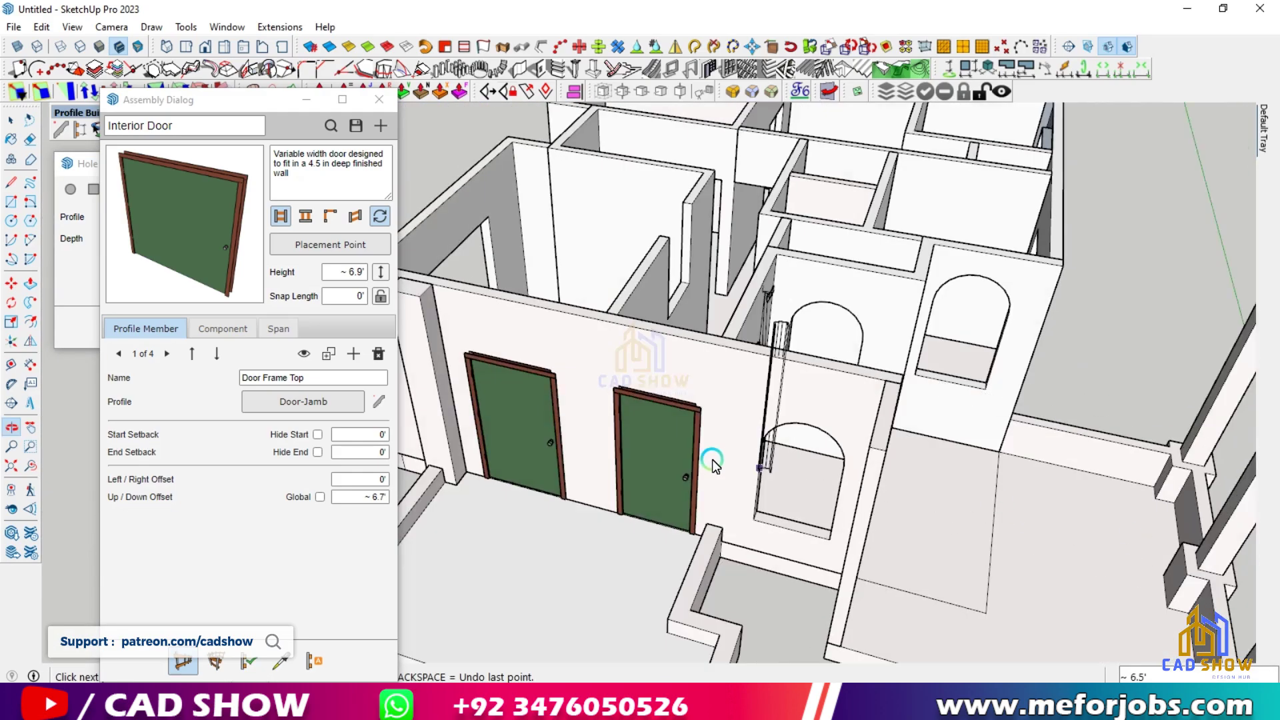
# Build the door assembly across the foot of the recessed opening in the wall beside the large window.
pyautogui.scroll(-3, 712, 460)
pyautogui.moveTo(558, 492); pyautogui.dragTo(1174, 314, button='middle')
pyautogui.scroll(3, 866, 432)
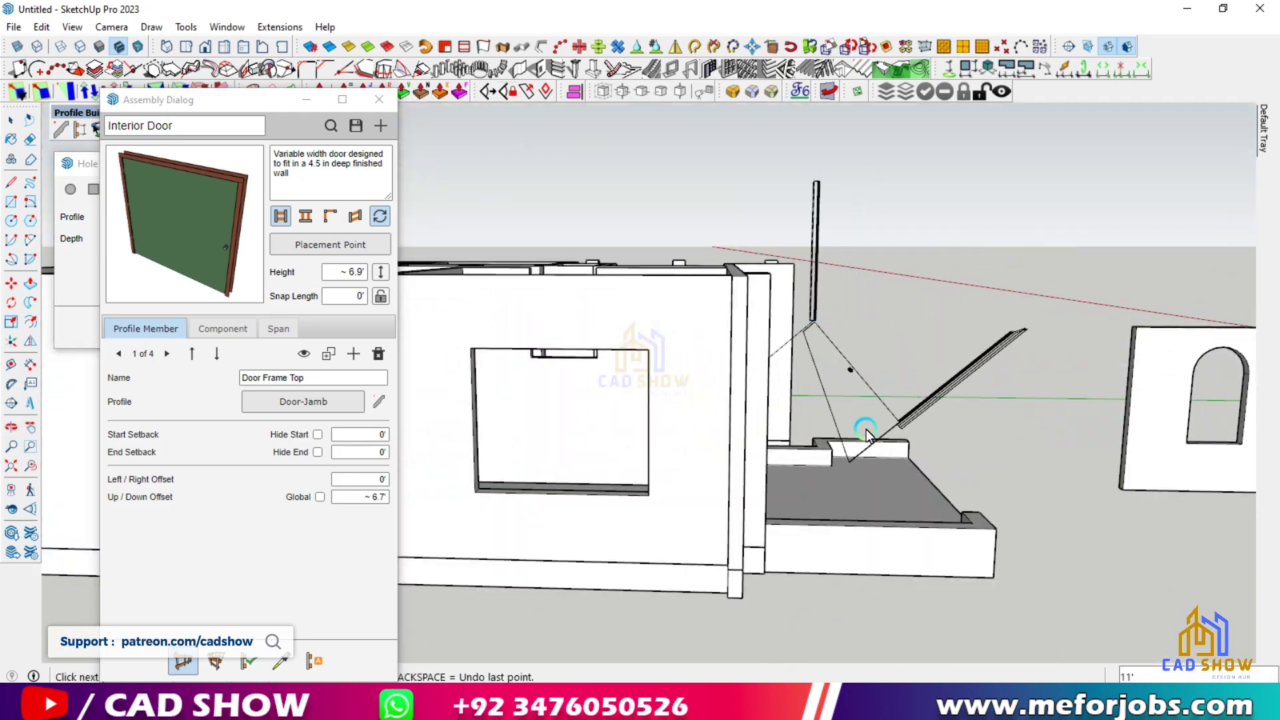
pyautogui.scroll(-5, 850, 457)
pyautogui.scroll(3, 650, 473)
pyautogui.scroll(4, 651, 470)
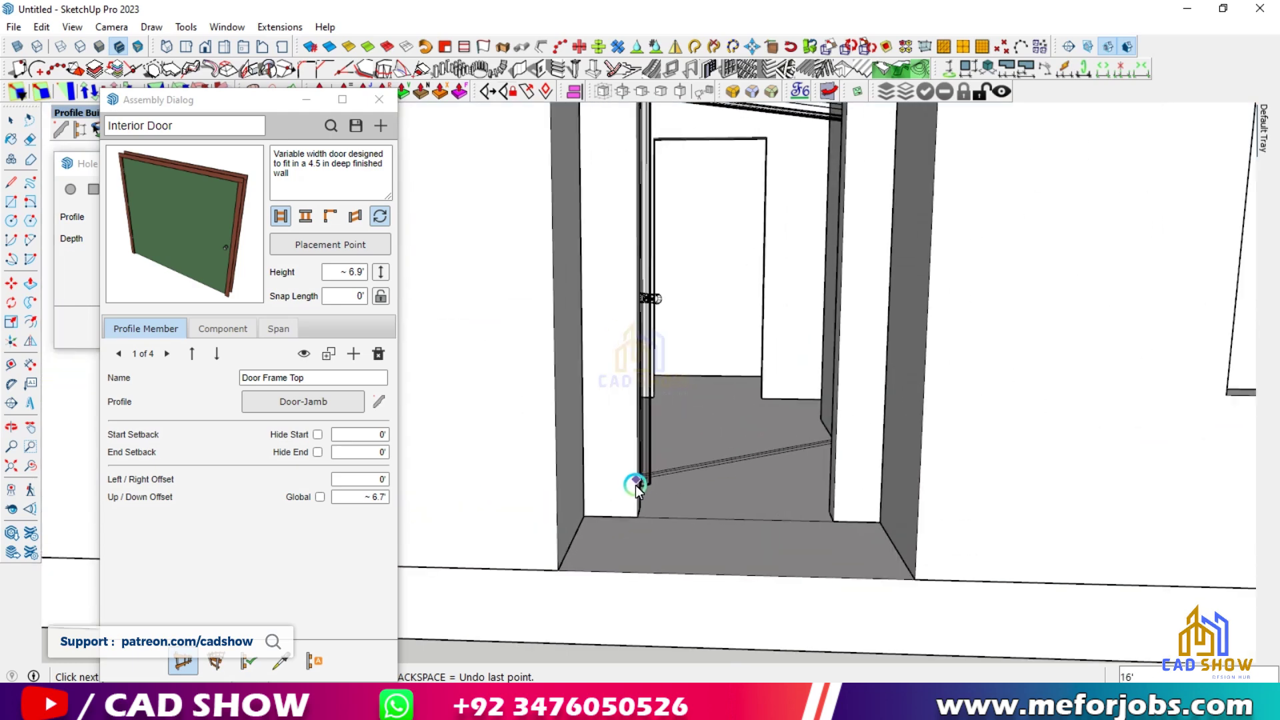
pyautogui.click(640, 518)
pyautogui.click(819, 526)
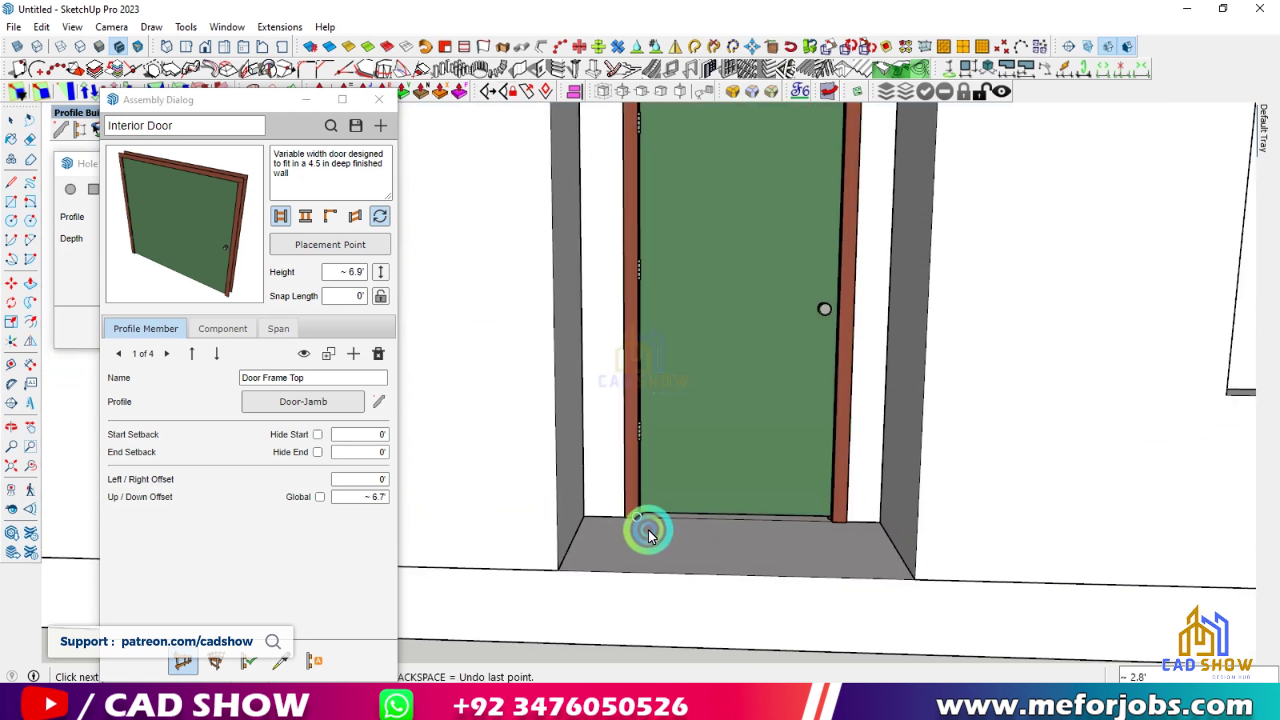
pyautogui.scroll(-4, 644, 530)
pyautogui.scroll(-4, 715, 314)
pyautogui.press('Escape')
# Set the Interior Door assembly's height to 7' and accept making its parts unique.
pyautogui.moveTo(683, 394); pyautogui.dragTo(650, 590, button='middle')
pyautogui.scroll(-2, 683, 442)
pyautogui.doubleClick(335, 283)
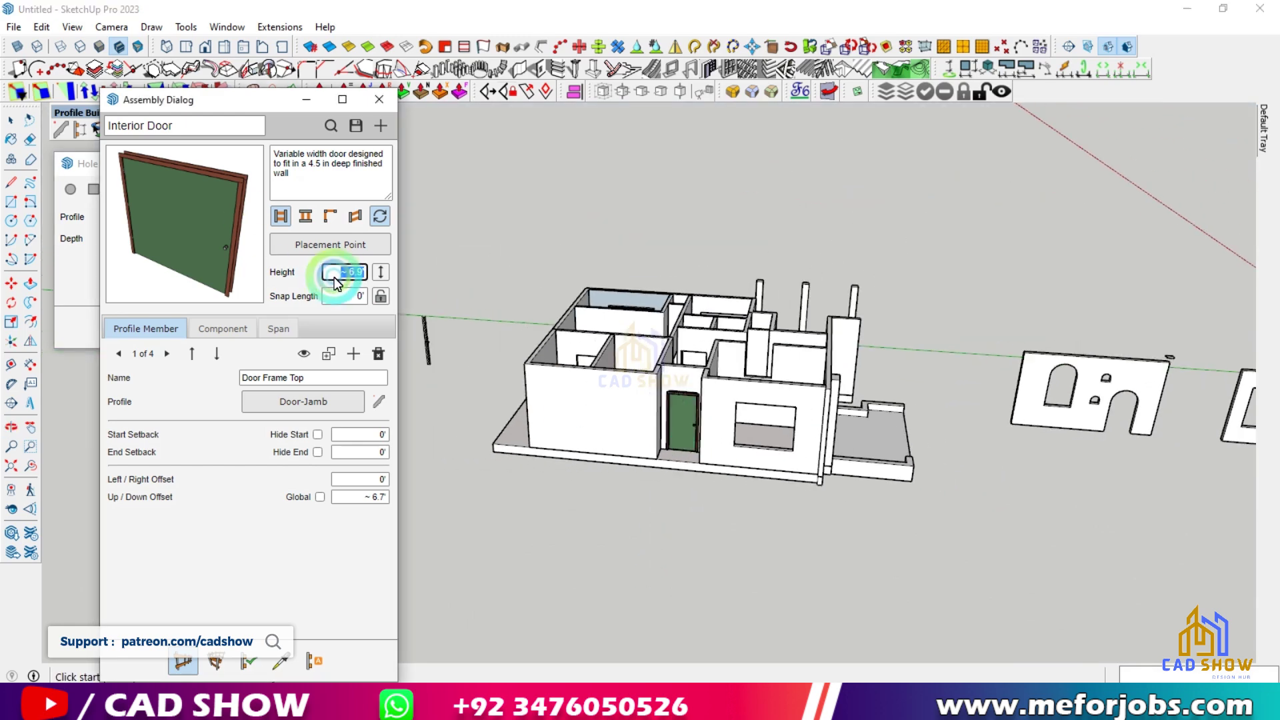
pyautogui.press('Return')
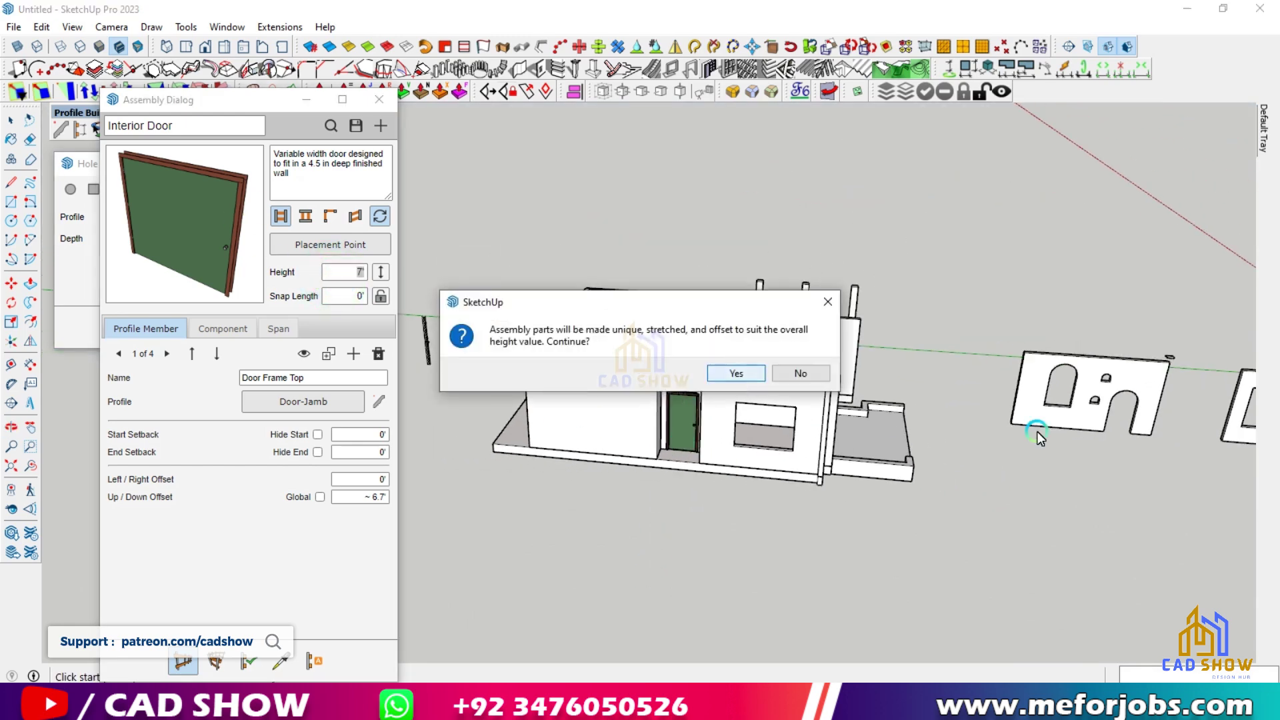
pyautogui.click(740, 375)
# Apply the 7' assembly settings to the door beside the large window.
pyautogui.scroll(3, 687, 378)
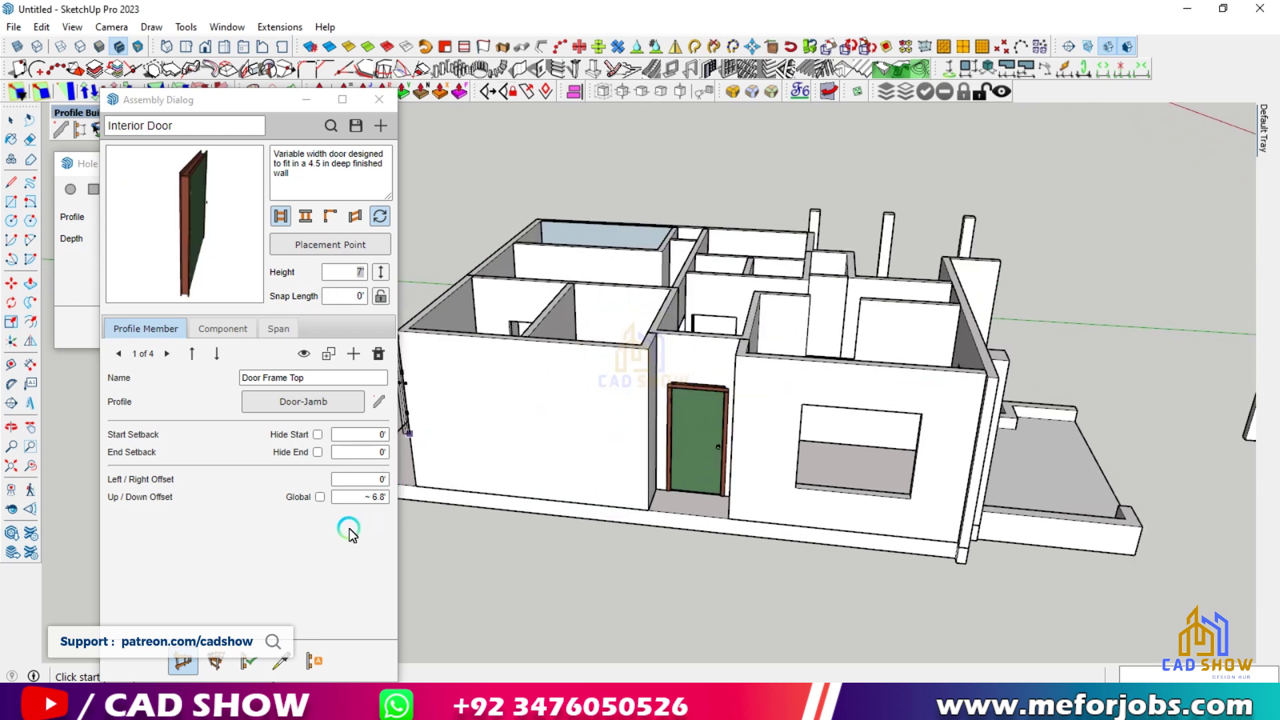
pyautogui.click(256, 659)
pyautogui.click(746, 371)
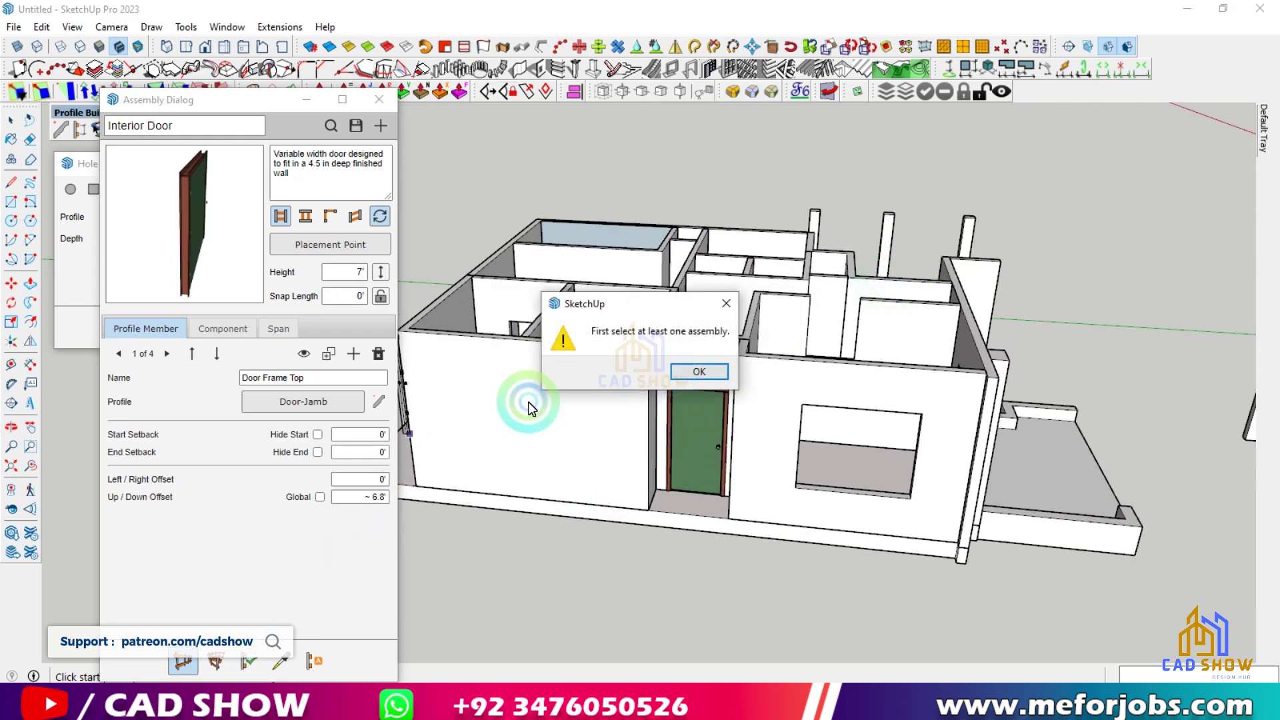
pyautogui.click(698, 371)
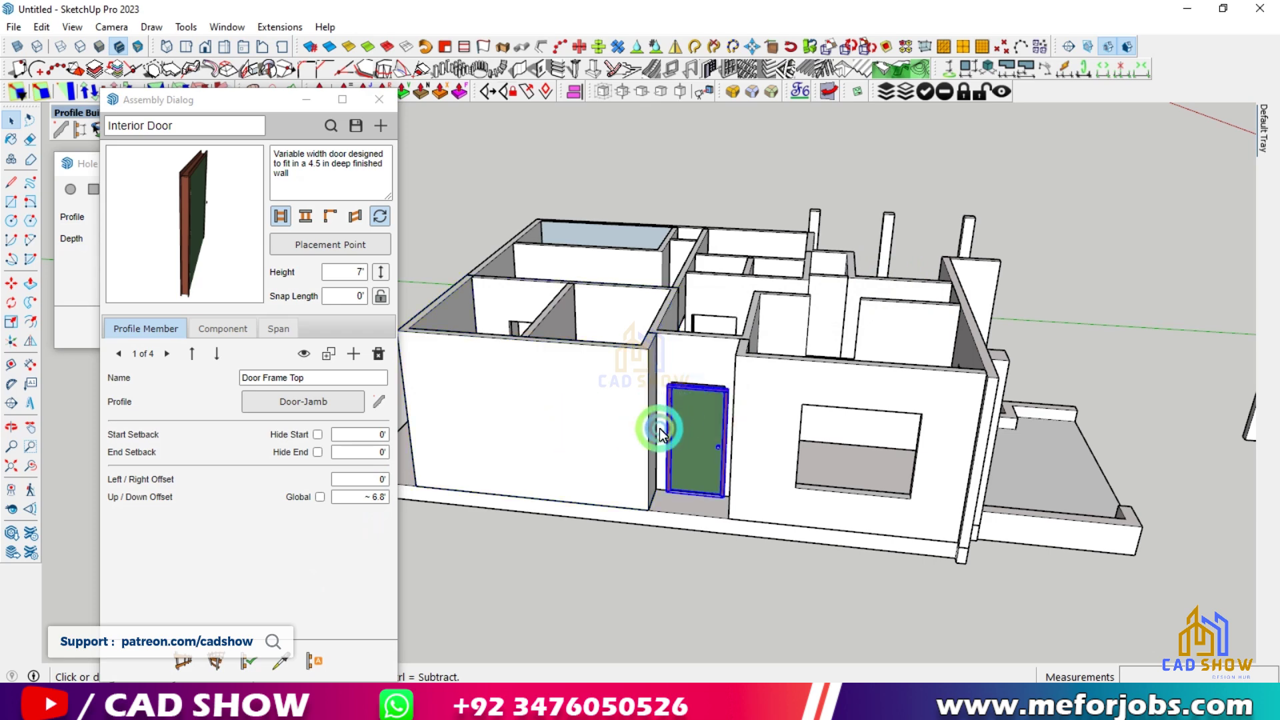
pyautogui.click(254, 662)
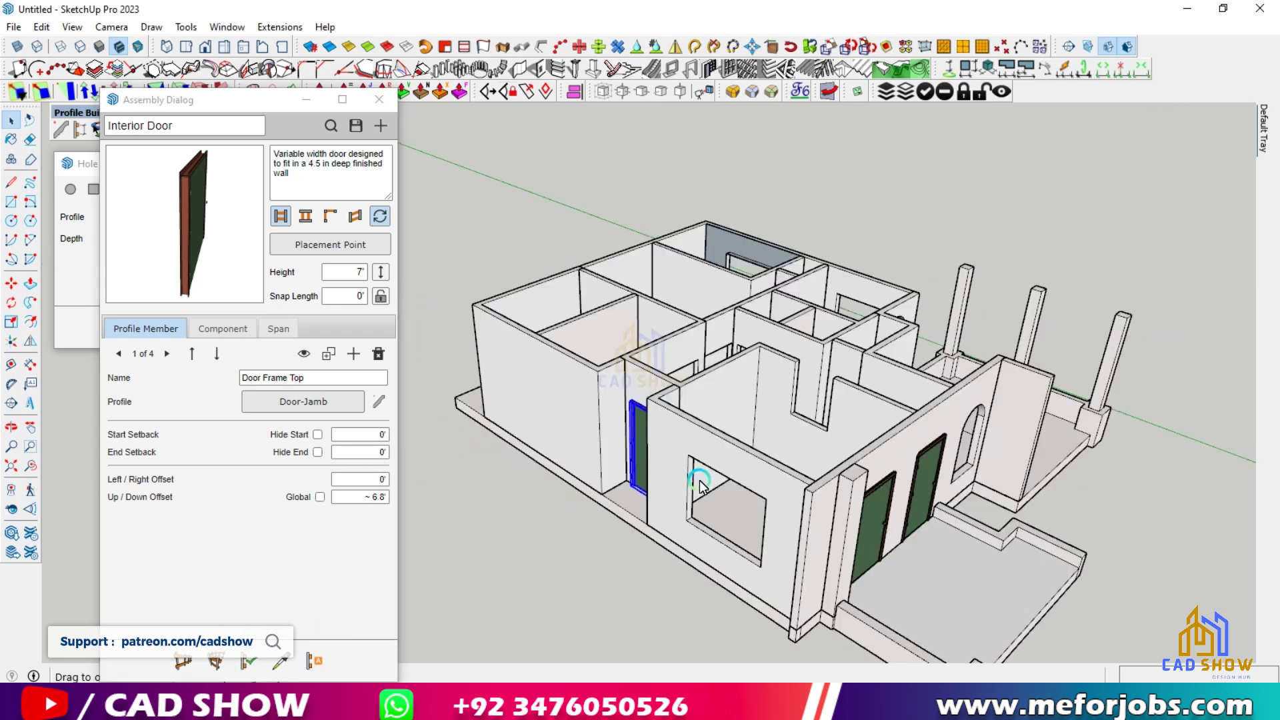
# Apply the same 7' settings to the two doors in the porch wall.
pyautogui.click(603, 555)
pyautogui.click(715, 566)
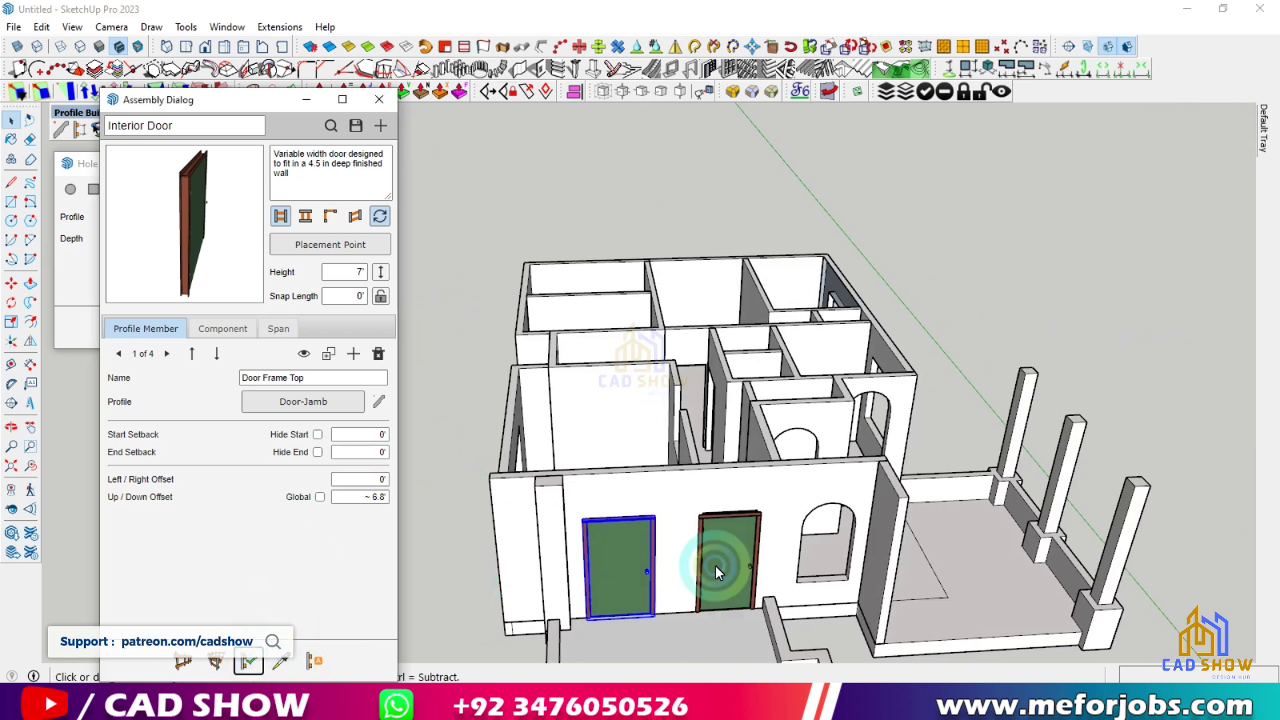
pyautogui.scroll(-3, 729, 414)
pyautogui.scroll(1, 733, 500)
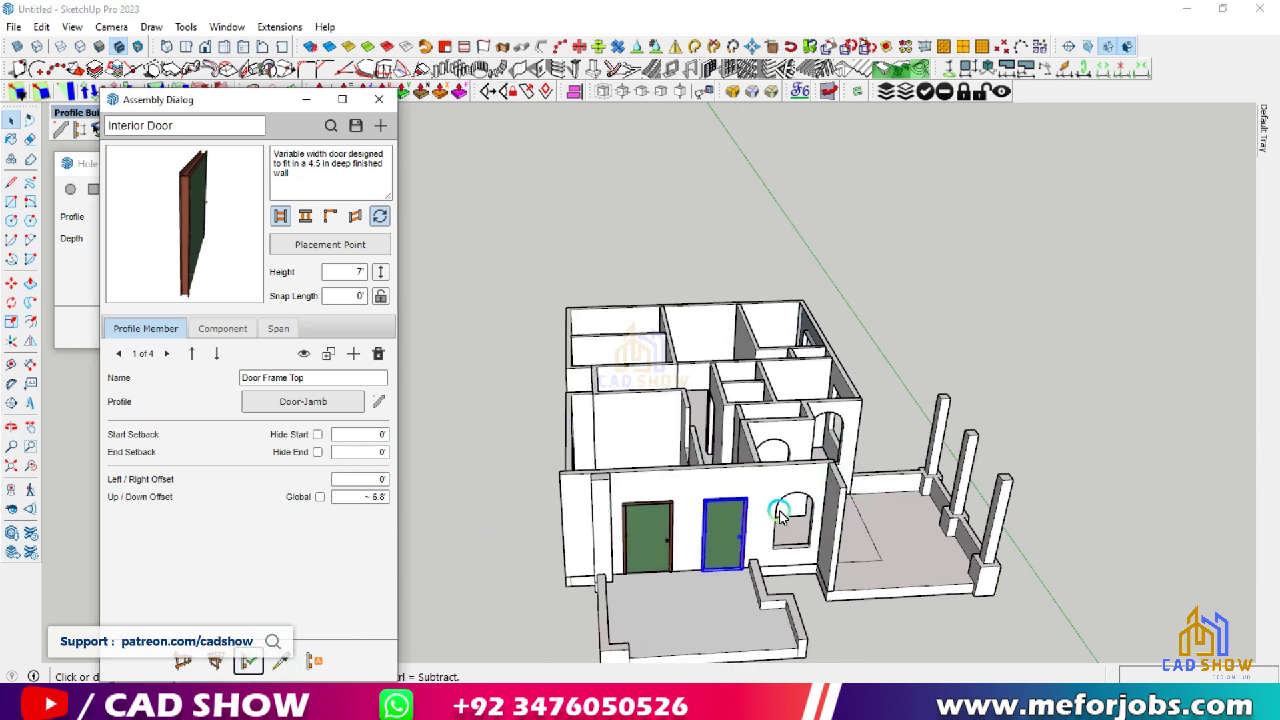
# Update the door in the recessed wall, next to the arched window, with the 7' assembly settings.
pyautogui.scroll(-2, 830, 440)
pyautogui.moveTo(834, 454); pyautogui.dragTo(458, 433, button='middle')
pyautogui.scroll(4, 643, 523)
pyautogui.scroll(5, 658, 534)
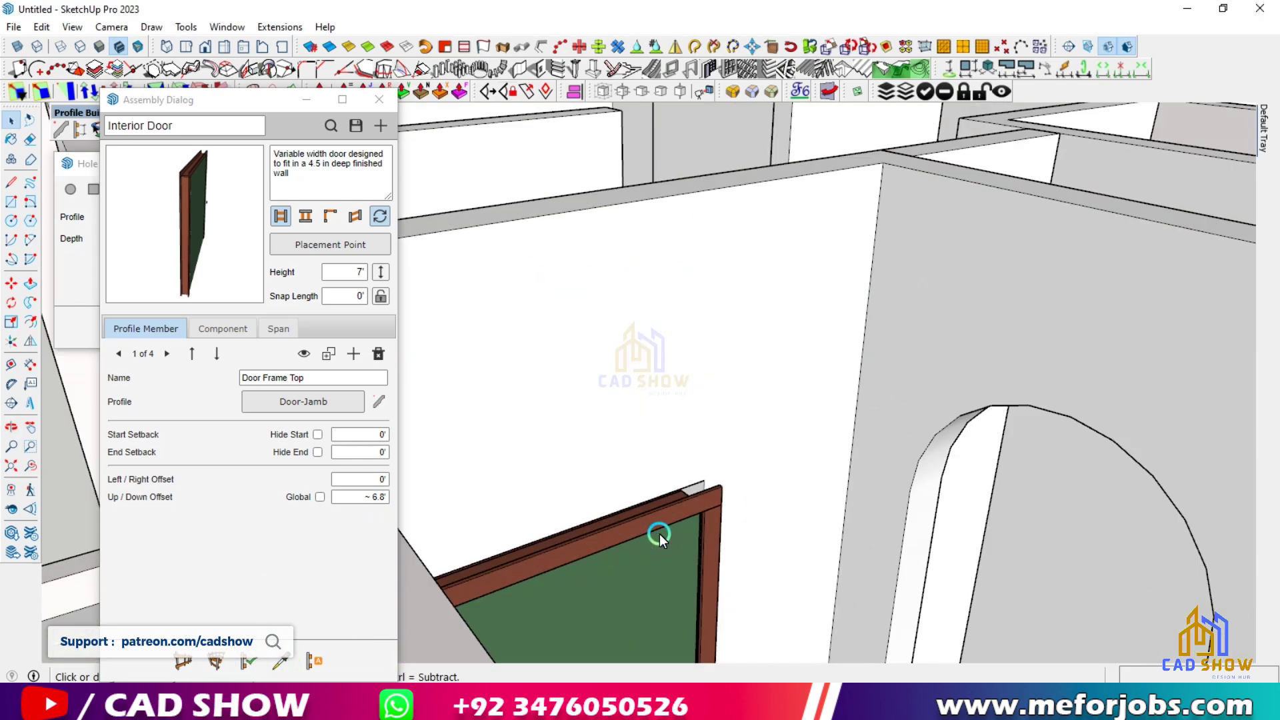
pyautogui.click(659, 534)
pyautogui.click(238, 665)
pyautogui.scroll(-8, 742, 343)
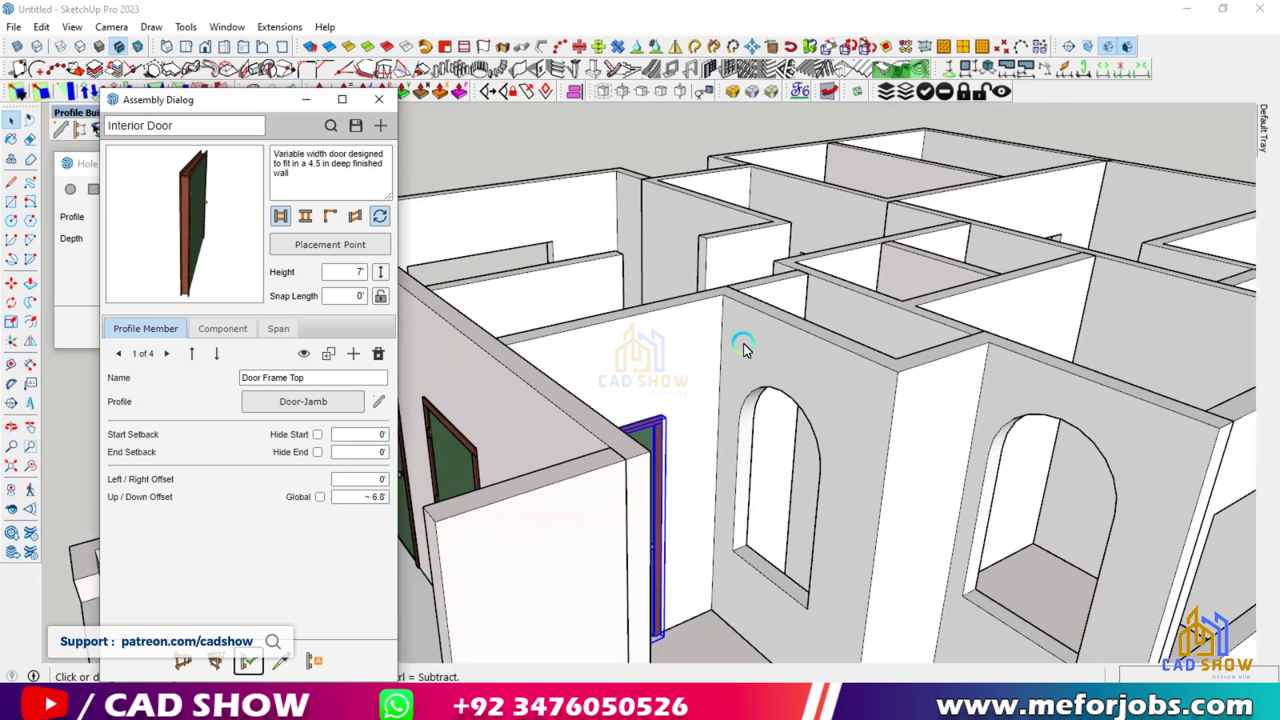
# Build the 7' door assembly in the door opening of the freestanding wall with the rectangular window.
pyautogui.moveTo(588, 379); pyautogui.dragTo(766, 386, button='middle')
pyautogui.scroll(8, 498, 461)
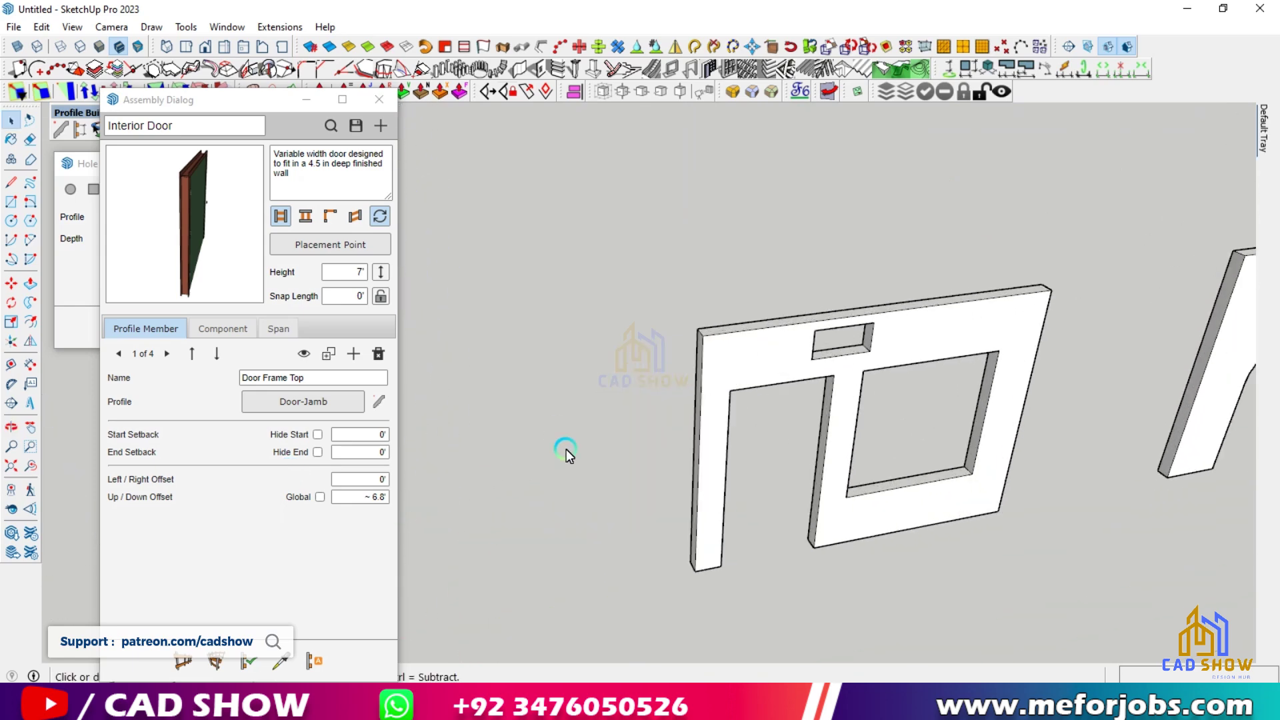
pyautogui.click(811, 551)
pyautogui.scroll(-5, 811, 546)
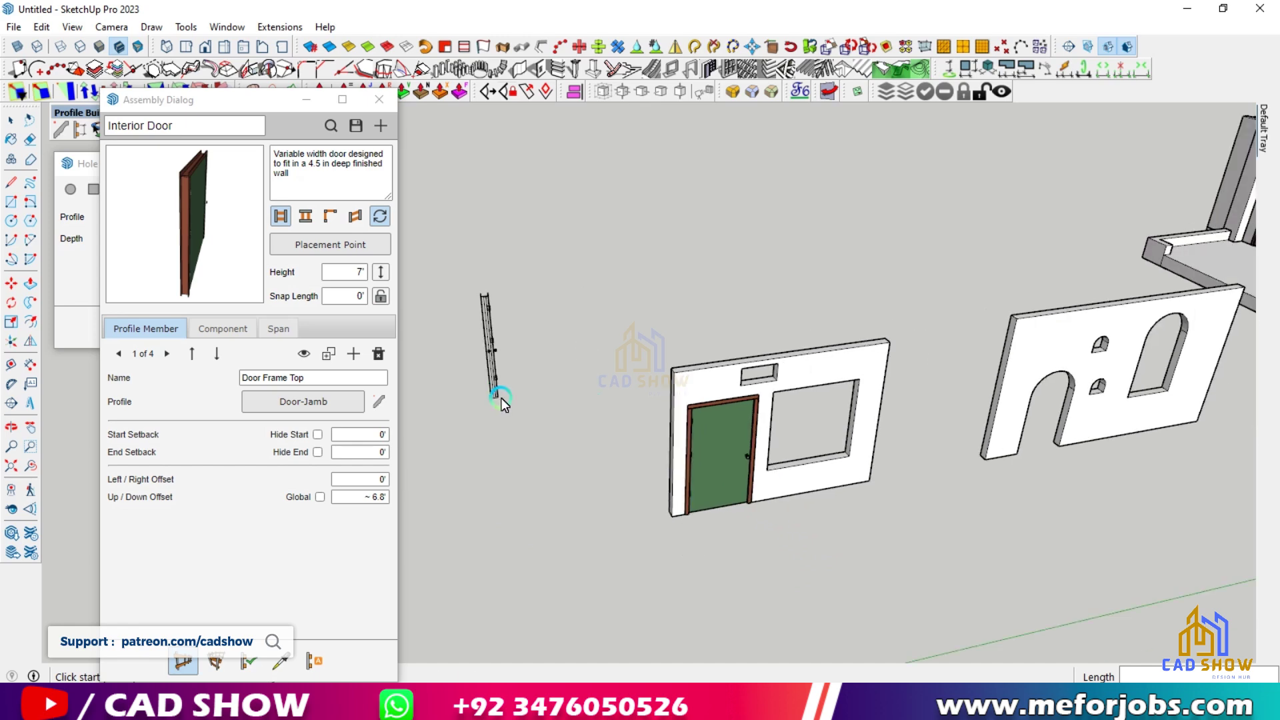
pyautogui.scroll(-3, 500, 424)
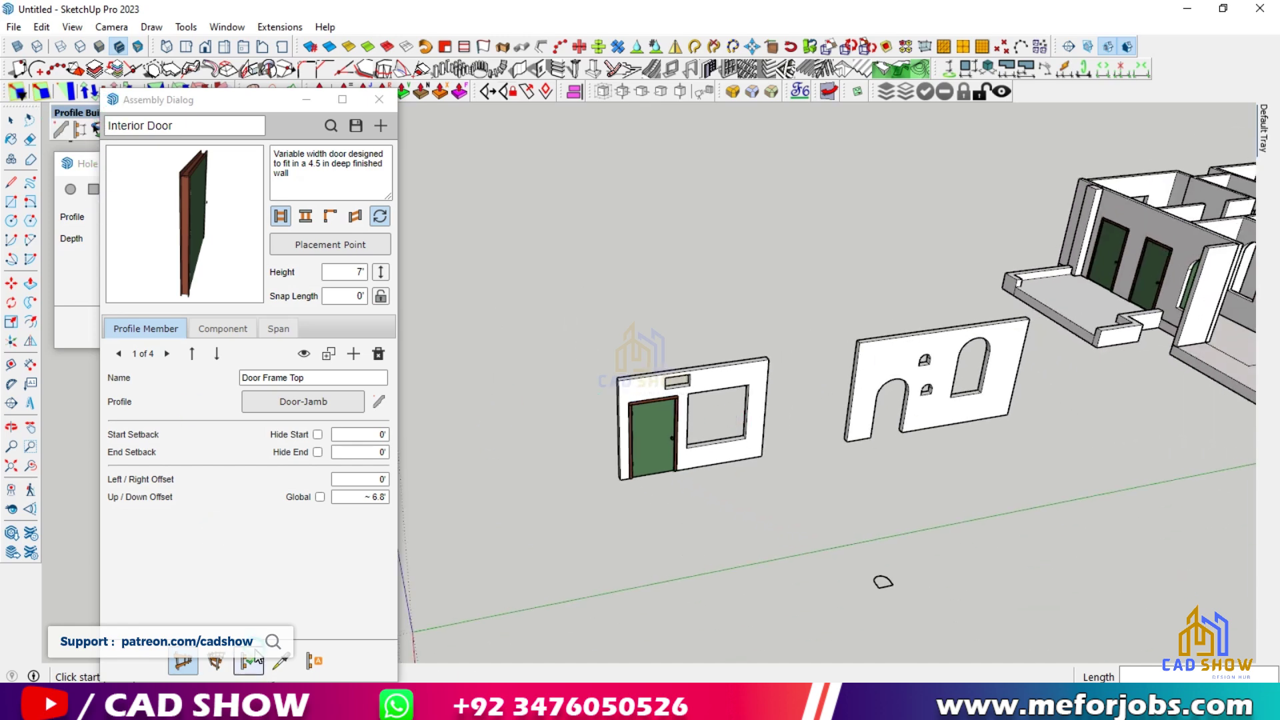
pyautogui.click(694, 368)
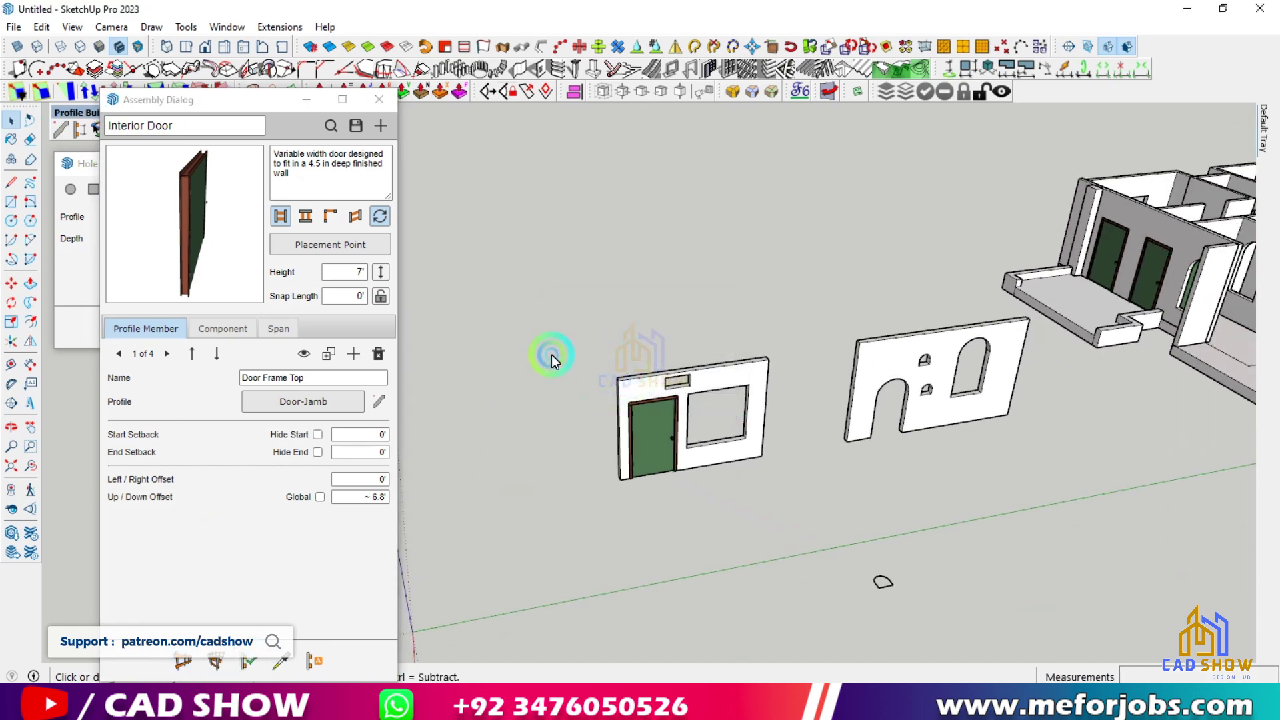
# Inspect the fit of the installed doors in their walls from outside and inside the house.
pyautogui.scroll(-4, 603, 332)
pyautogui.scroll(5, 968, 260)
pyautogui.moveTo(575, 482); pyautogui.dragTo(850, 381, button='middle')
pyautogui.scroll(1, 606, 380)
pyautogui.scroll(6, 593, 390)
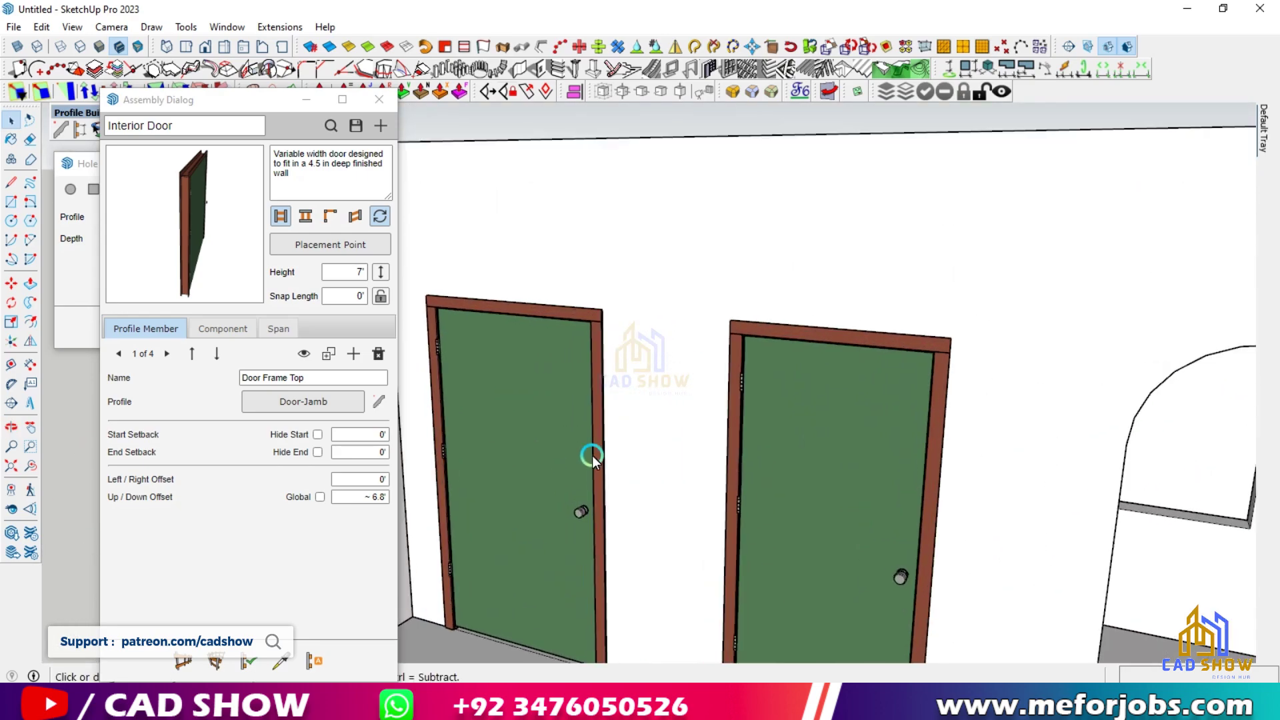
pyautogui.moveTo(592, 455); pyautogui.dragTo(563, 536, button='middle')
pyautogui.scroll(-4, 634, 481)
pyautogui.moveTo(634, 482); pyautogui.dragTo(428, 560, button='middle')
pyautogui.scroll(-2, 854, 480)
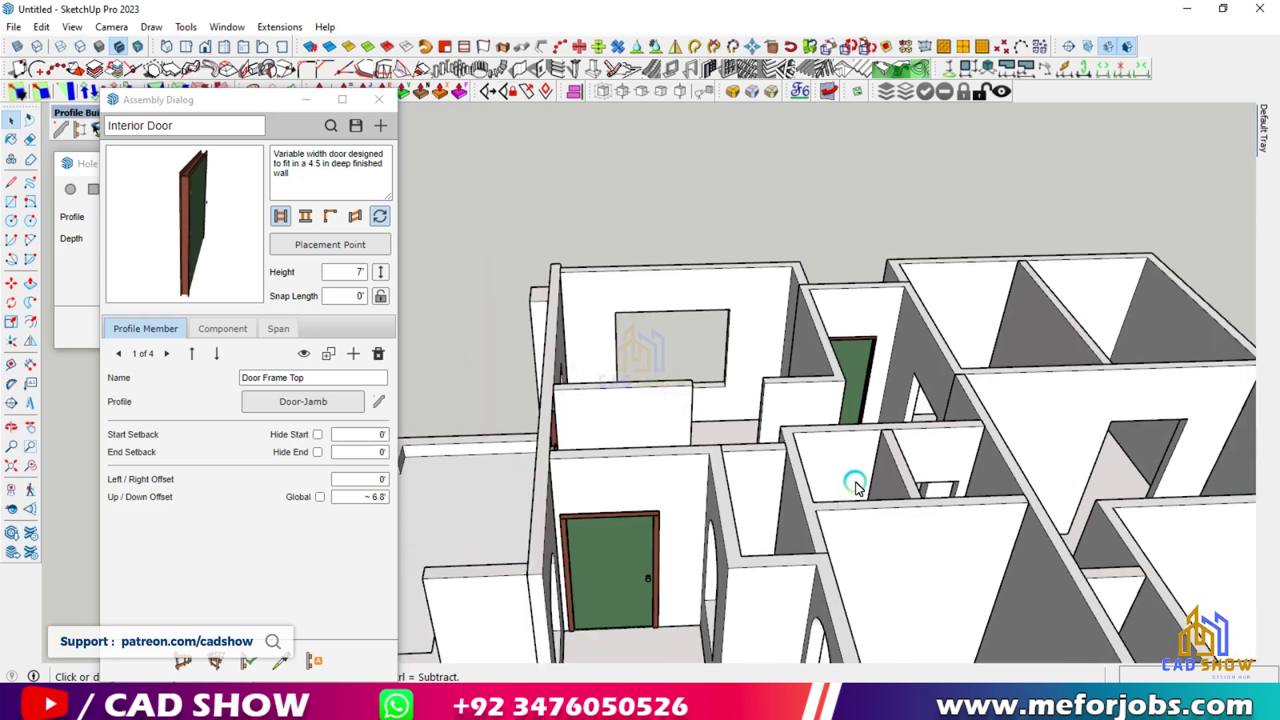
pyautogui.moveTo(878, 456); pyautogui.dragTo(487, 393, button='middle')
pyautogui.scroll(4, 606, 433)
pyautogui.press('space')
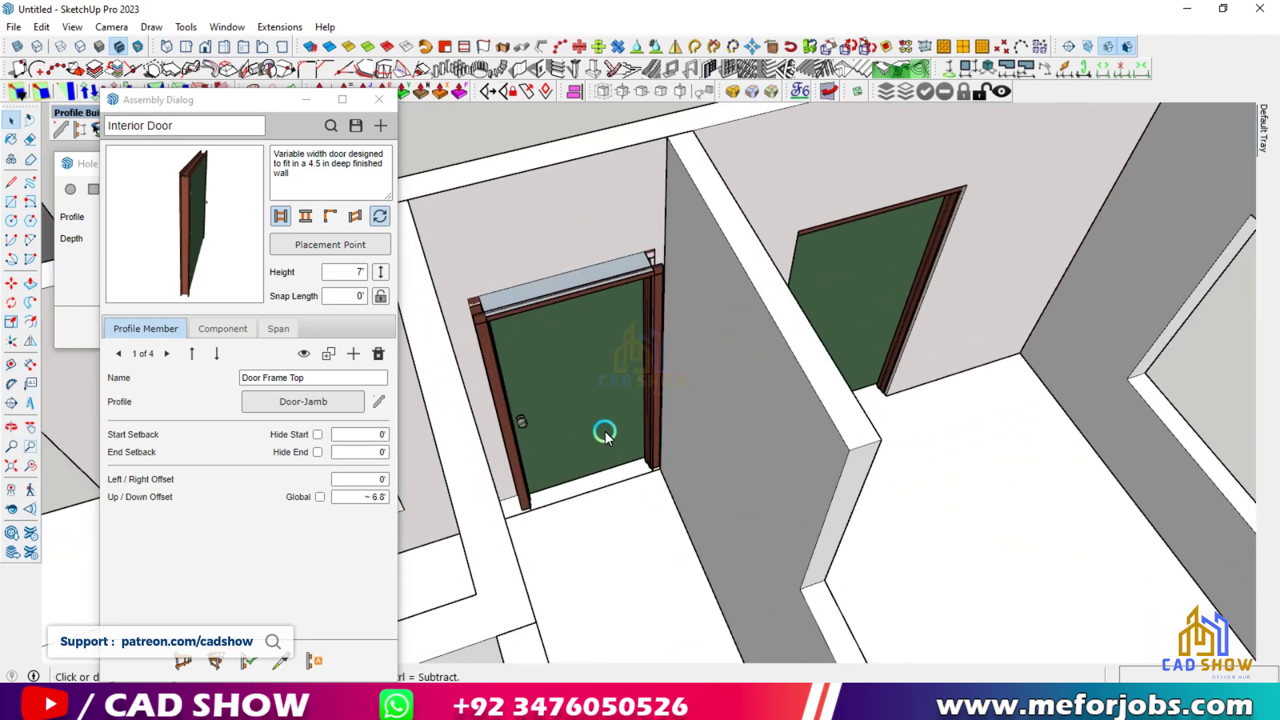
pyautogui.scroll(-2, 606, 430)
pyautogui.scroll(-2, 606, 430)
pyautogui.moveTo(606, 431); pyautogui.dragTo(753, 470, button='middle')
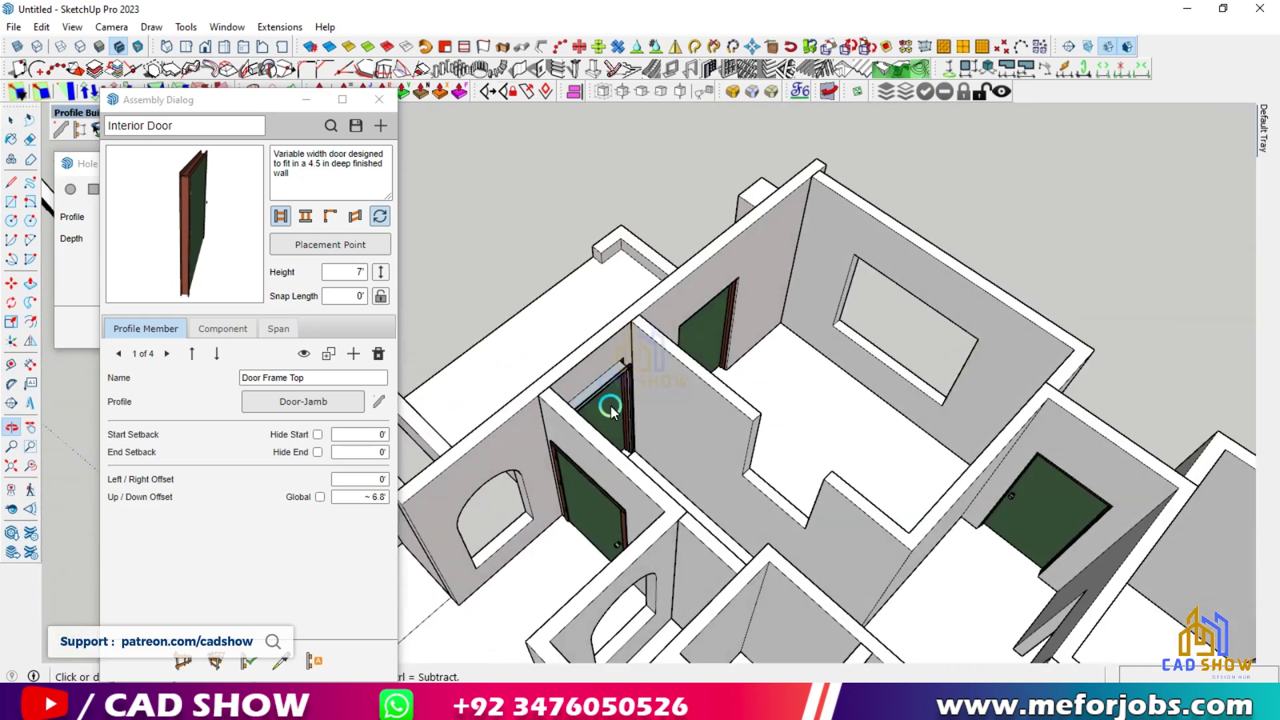
# Edit the porch wall and redraw its inner top edge above the doorway to rebuild the missing wall face.
pyautogui.scroll(5, 590, 379)
pyautogui.doubleClick(586, 364)
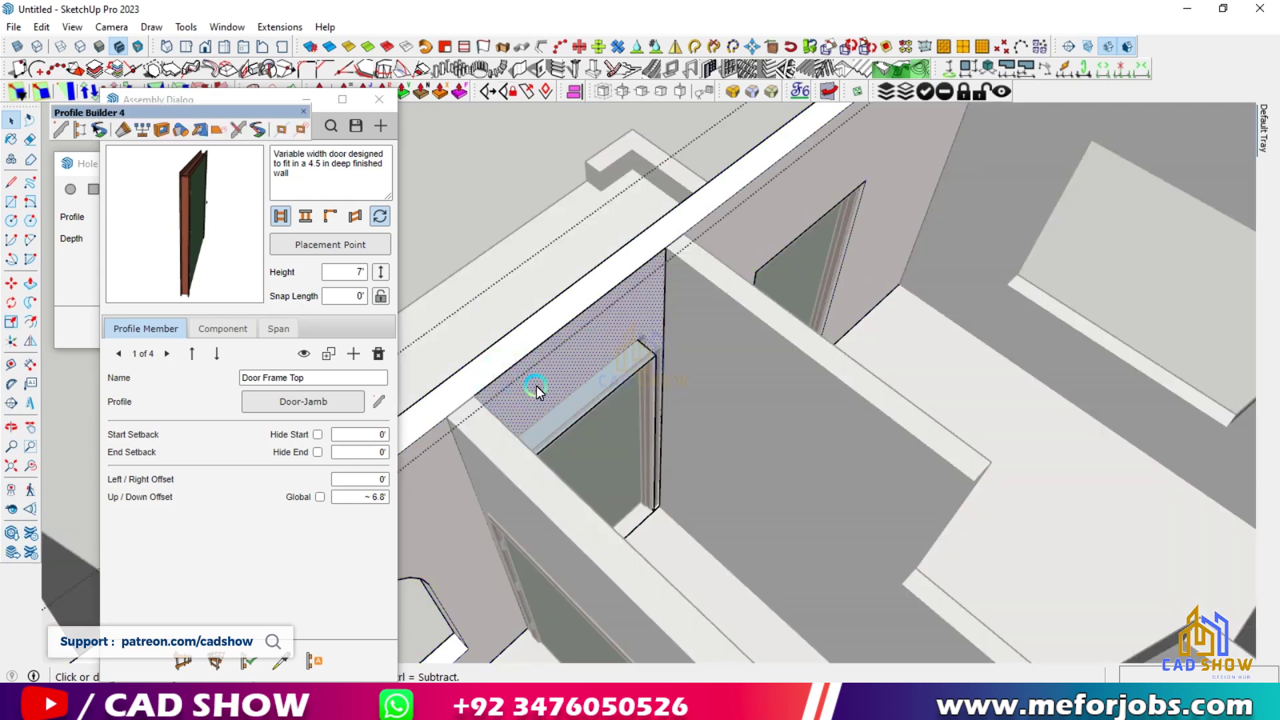
pyautogui.scroll(3, 531, 380)
pyautogui.moveTo(531, 371); pyautogui.dragTo(494, 473, button='middle')
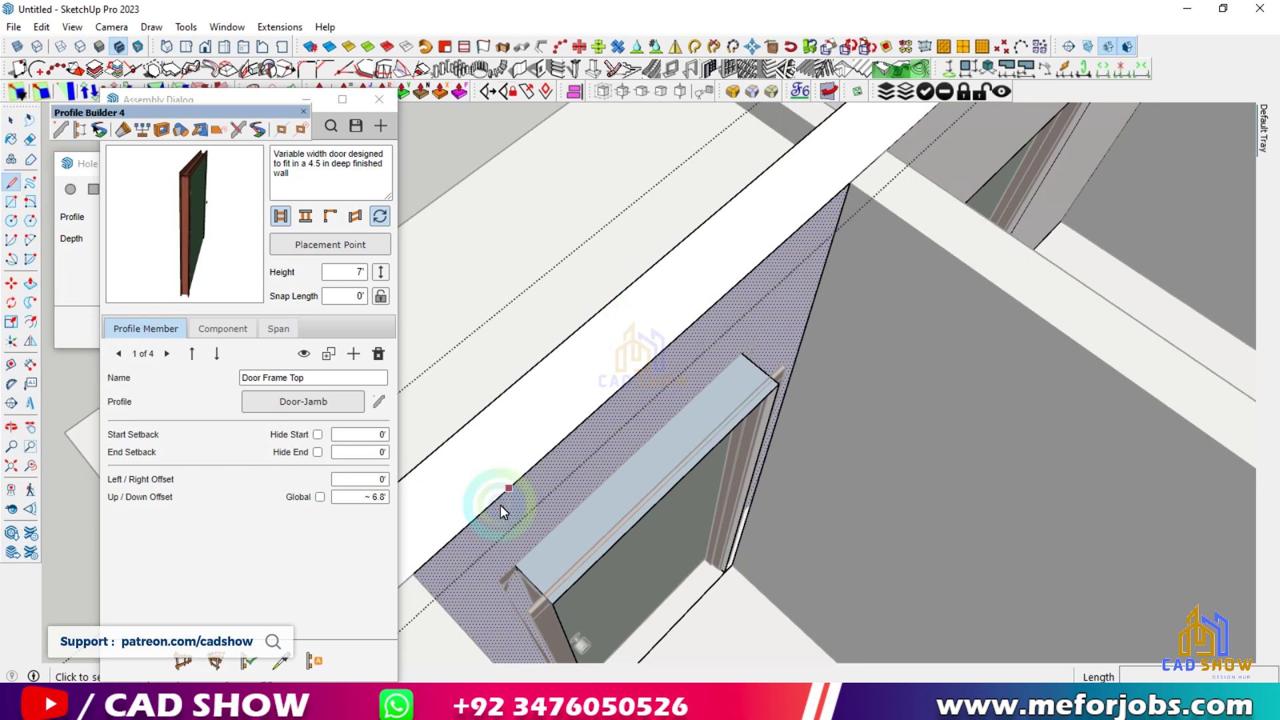
pyautogui.click(848, 188)
pyautogui.scroll(-2, 747, 245)
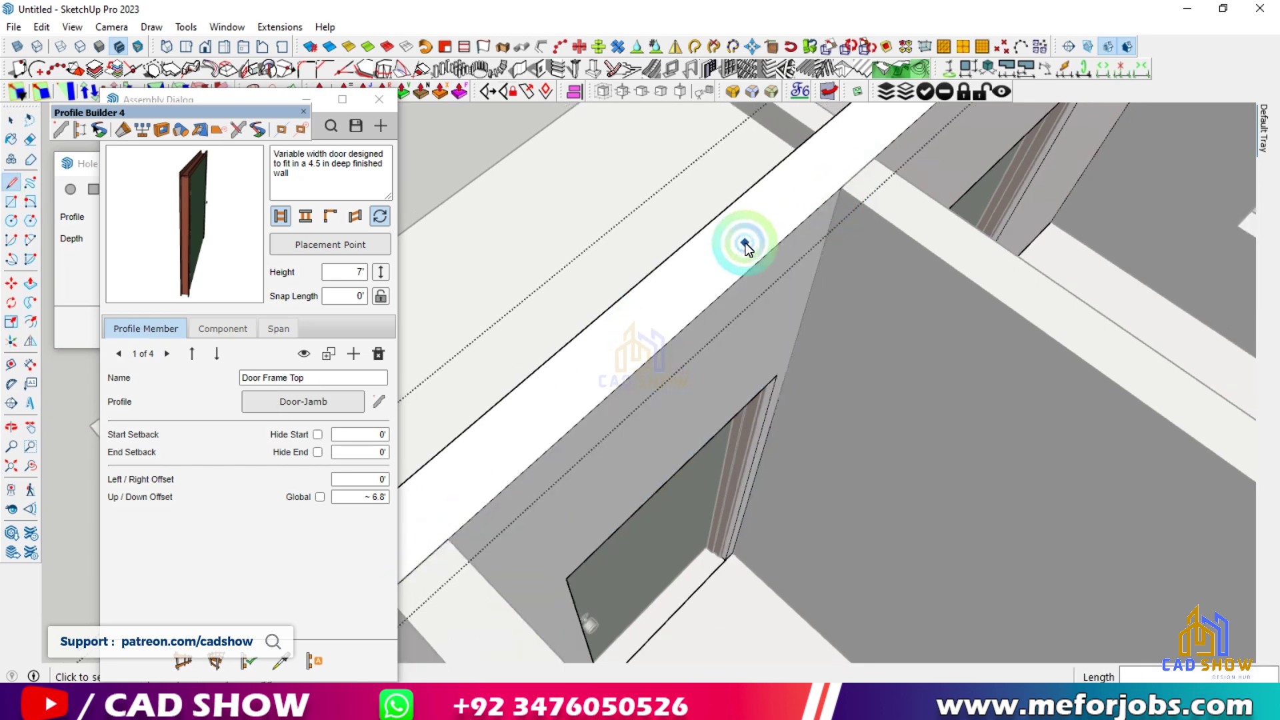
pyautogui.scroll(-10, 450, 164)
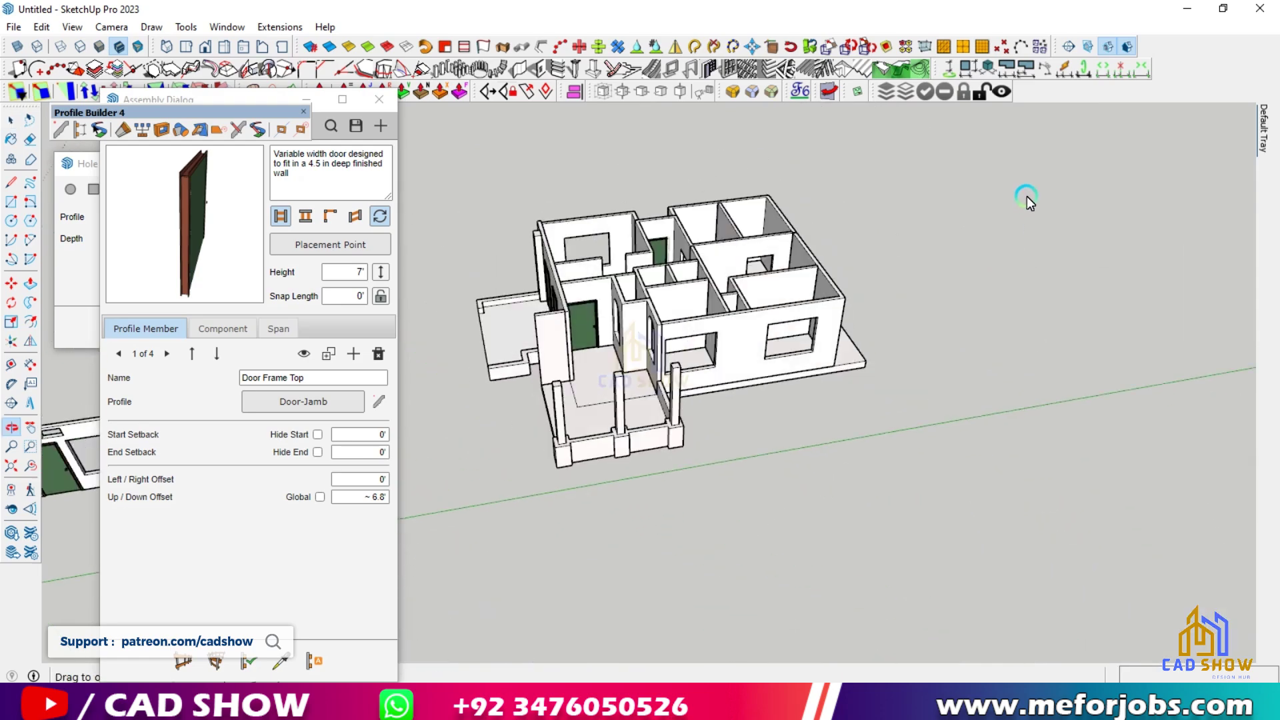
# Load the Wainscoting assembly and build it across both window openings in the long wall behind the columns.
pyautogui.moveTo(1027, 196); pyautogui.dragTo(447, 290, button='middle')
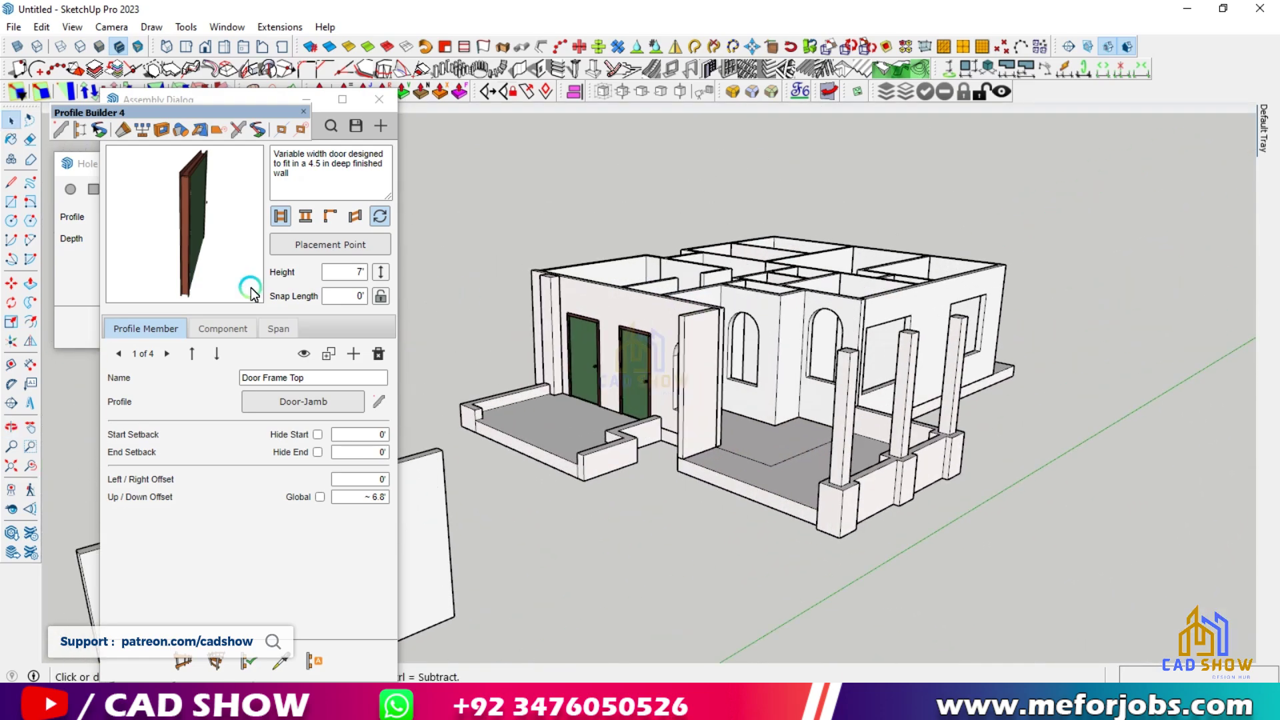
pyautogui.click(280, 215)
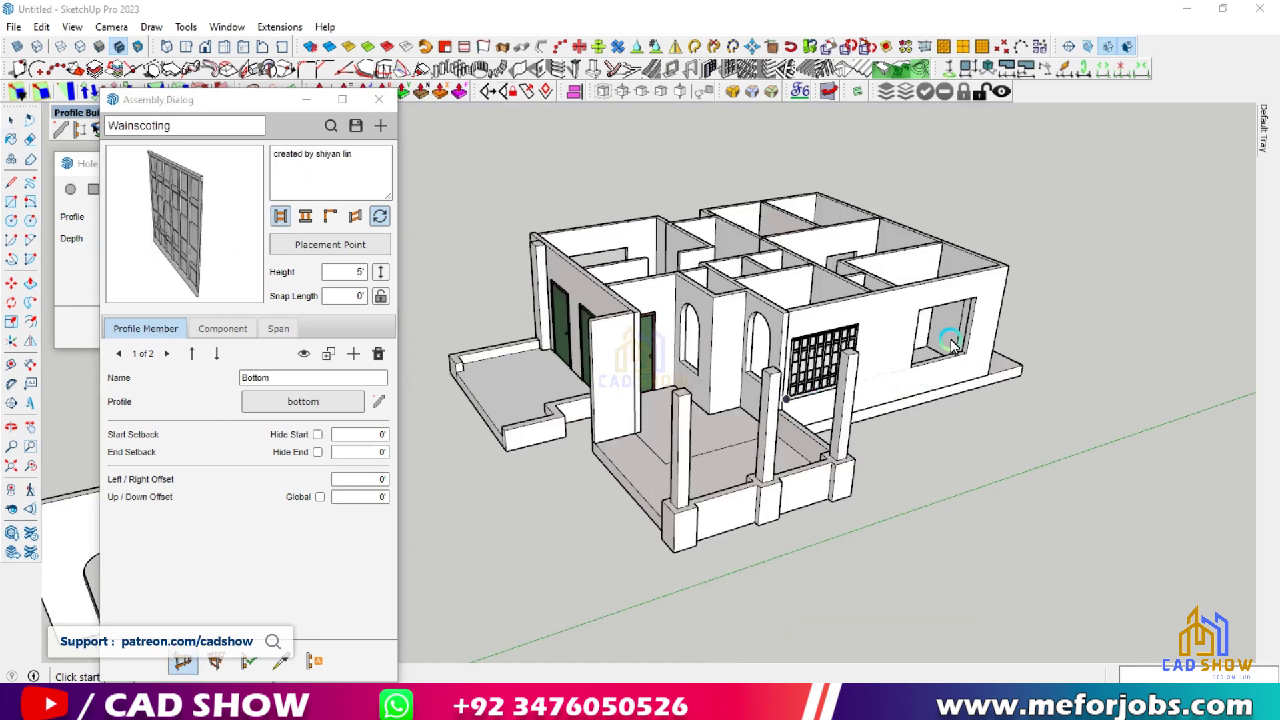
pyautogui.scroll(5, 954, 344)
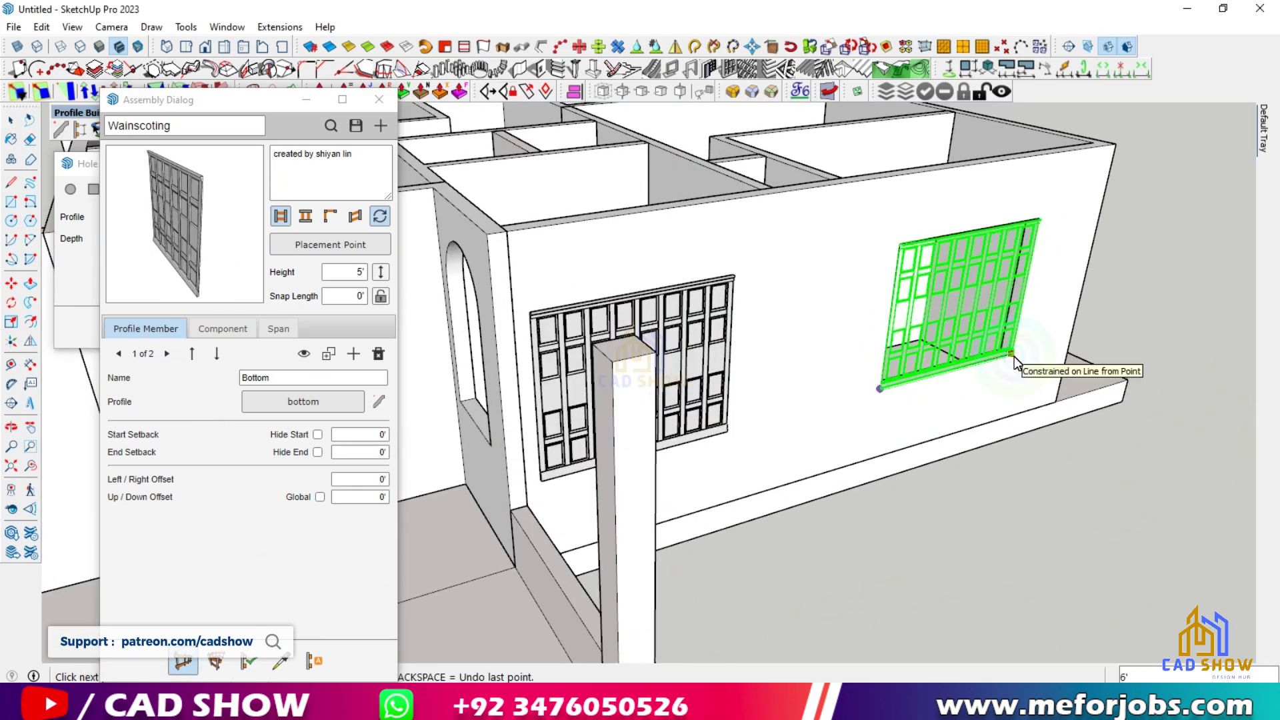
pyautogui.click(953, 364)
# Build the Wainscoting assembly across the sill of the window opening beside the recessed side door.
pyautogui.scroll(-6, 971, 391)
pyautogui.moveTo(795, 491)
pyautogui.mouseDown(button='middle')
pyautogui.moveTo(800, 437)
pyautogui.moveTo(663, 301)
pyautogui.mouseUp(button='middle')
pyautogui.scroll(5, 575, 434)
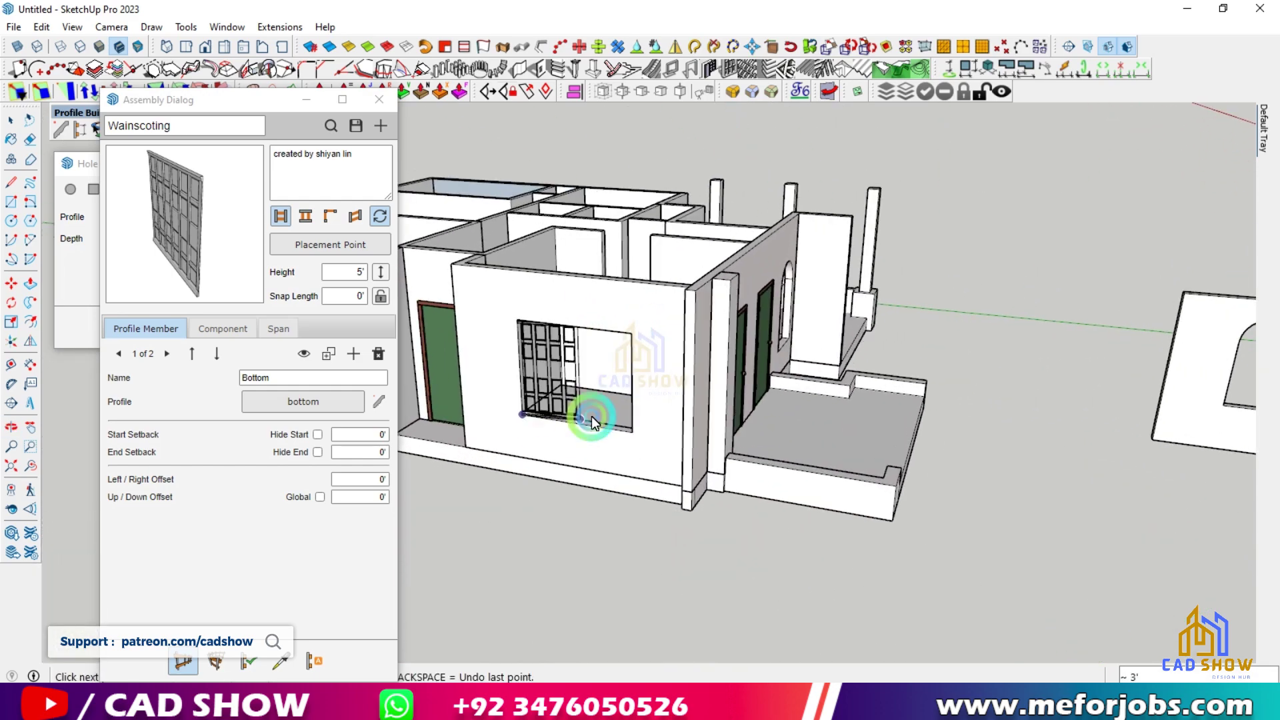
pyautogui.press('Escape')
pyautogui.scroll(1, 909, 343)
pyautogui.scroll(-6, 909, 339)
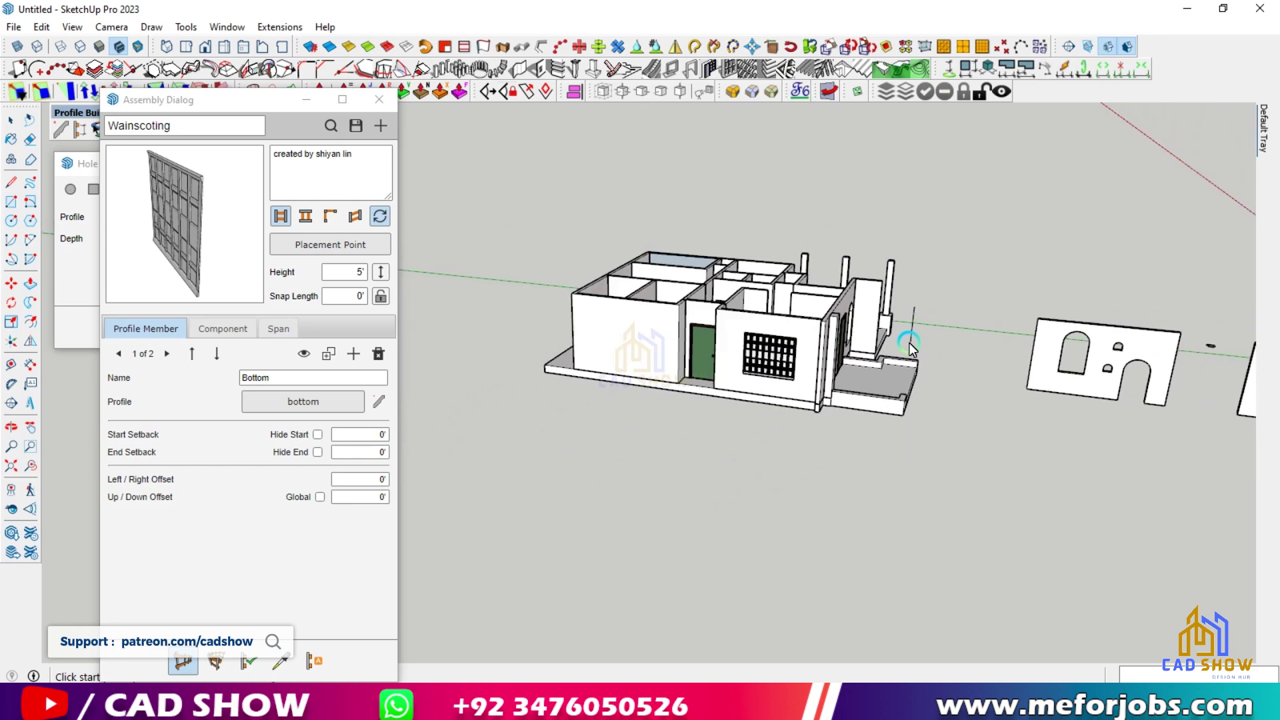
pyautogui.moveTo(909, 337)
pyautogui.mouseDown(button='middle')
pyautogui.moveTo(1095, 479)
pyautogui.moveTo(560, 483)
pyautogui.moveTo(792, 477)
pyautogui.moveTo(422, 517)
pyautogui.moveTo(586, 552)
pyautogui.moveTo(652, 507)
pyautogui.mouseUp(button='middle')
pyautogui.scroll(3, 652, 507)
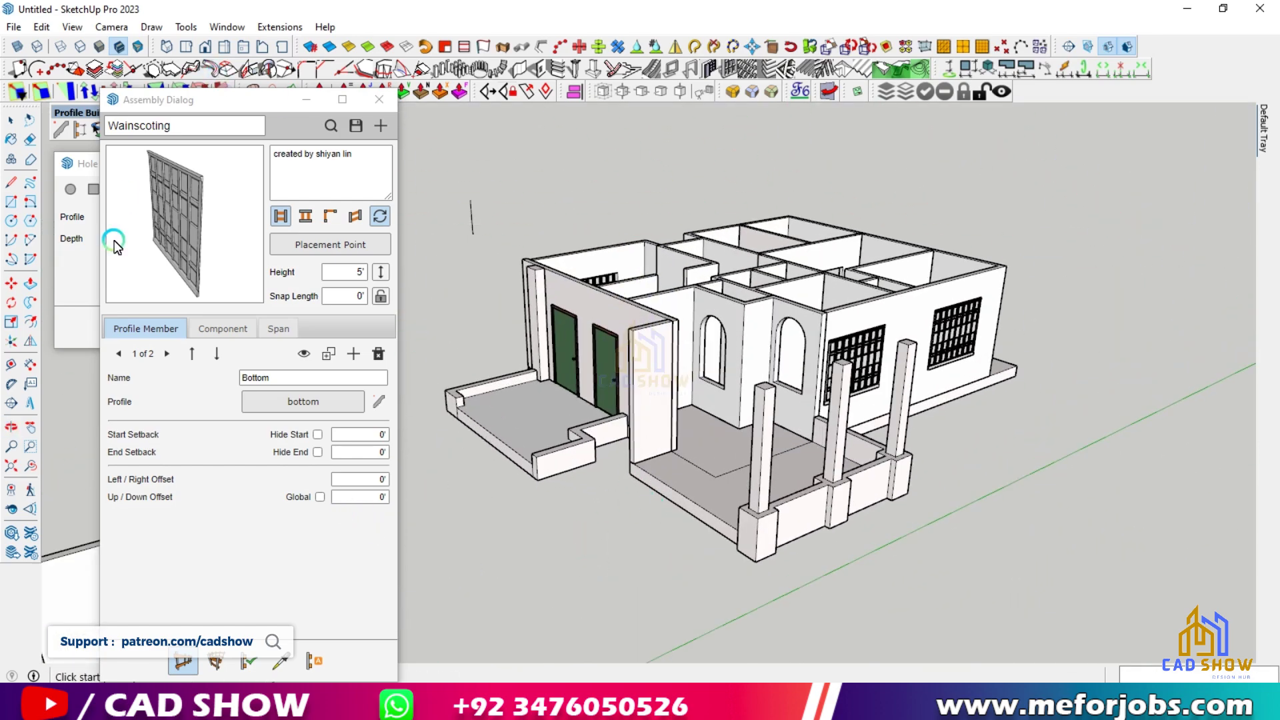
# Open the assembly library and browse the assemblies in the Assembly Examples folder.
pyautogui.click(330, 126)
pyautogui.click(635, 374)
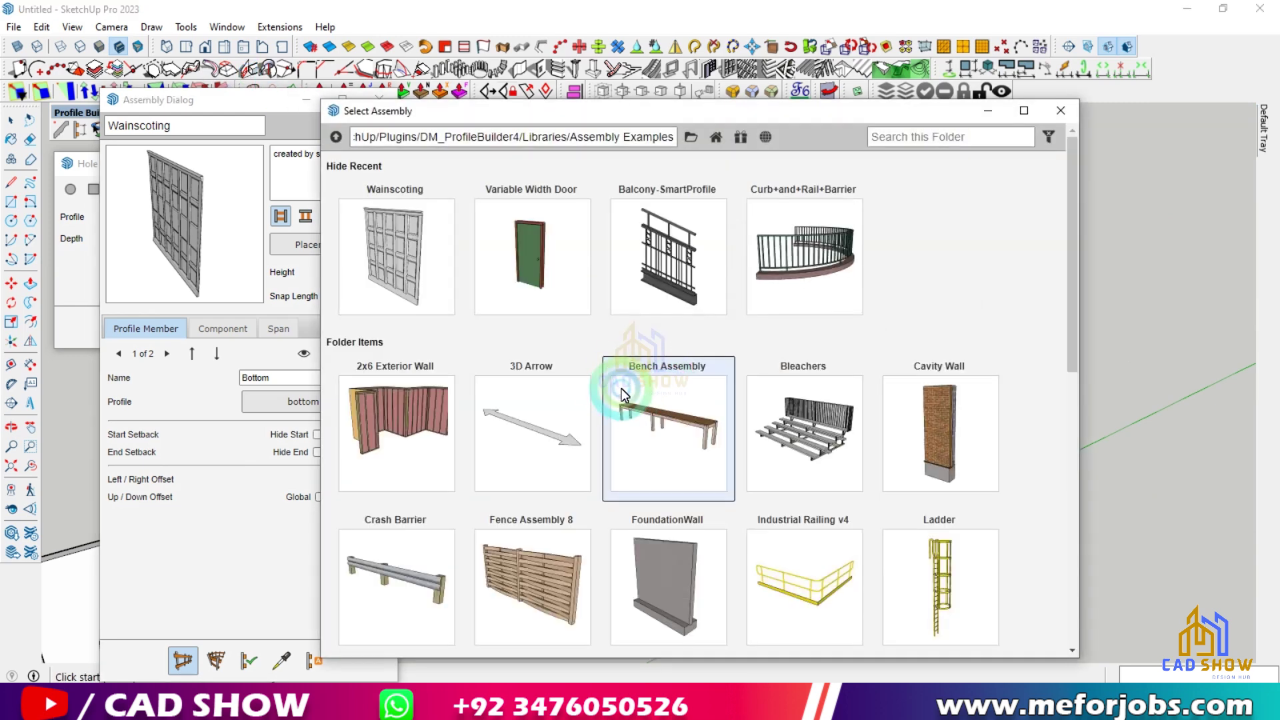
pyautogui.scroll(-4, 618, 390)
pyautogui.scroll(-4, 618, 390)
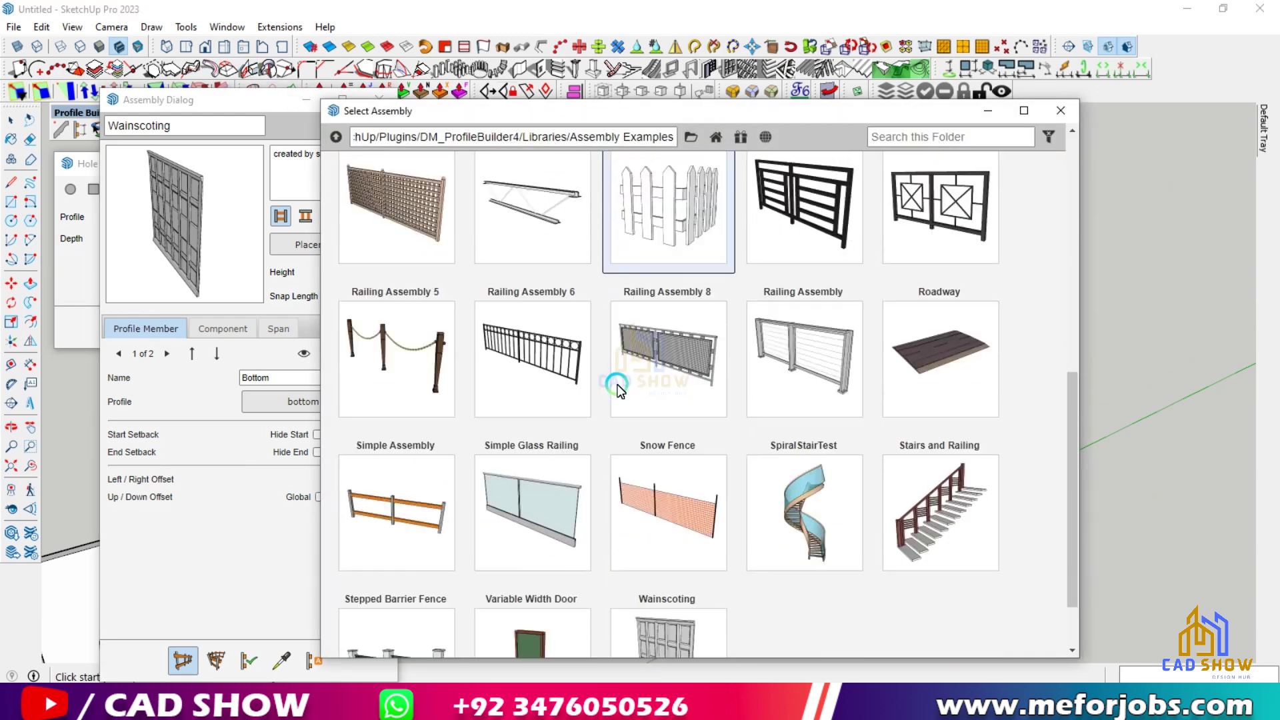